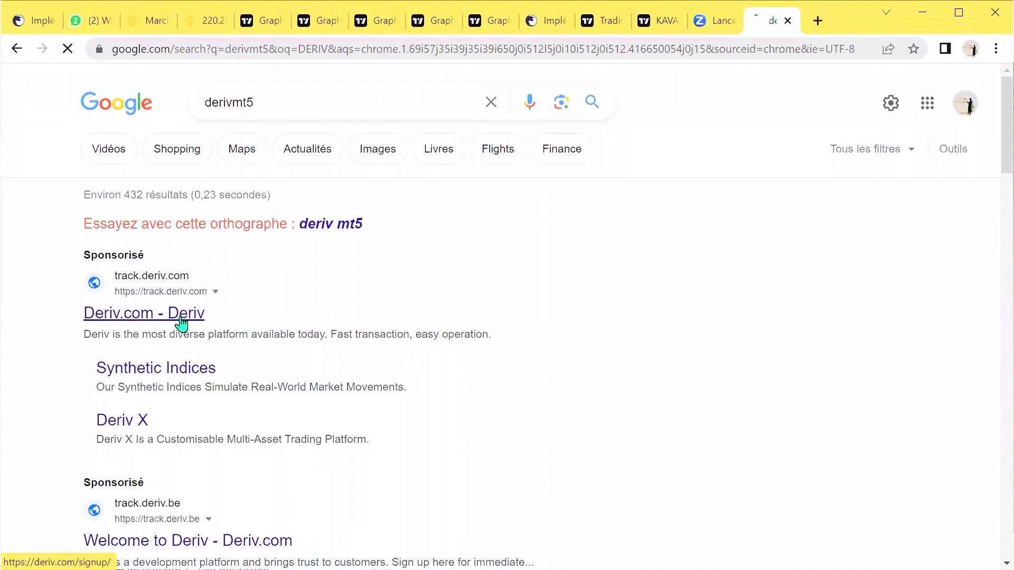
- Open the 'Deriv MT5 | Plate-forme de trading MetaTrader 5' result and bring up its free demo sign-up form
scroll(189, 327, down, 15)
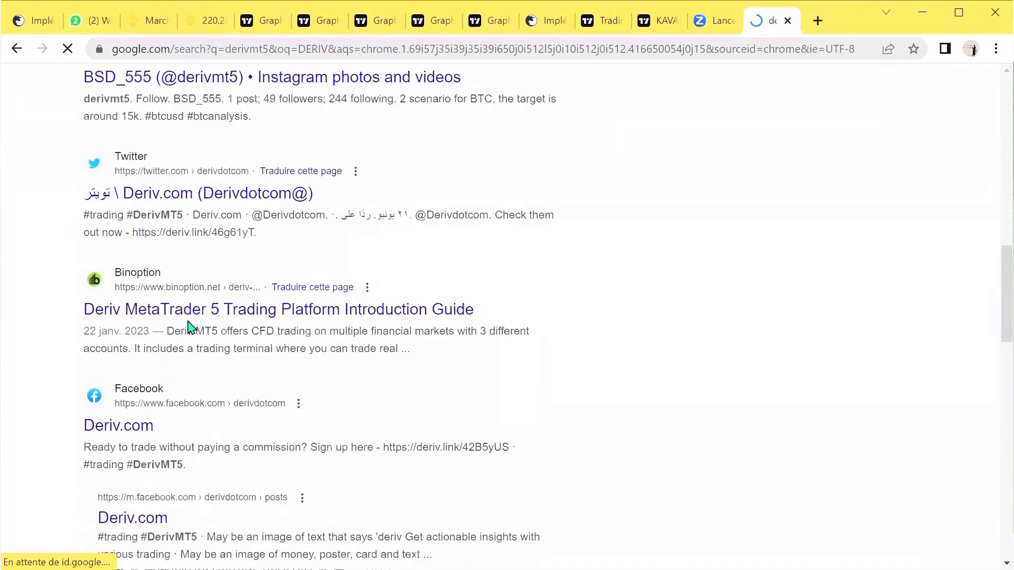
scroll(190, 330, up, 8)
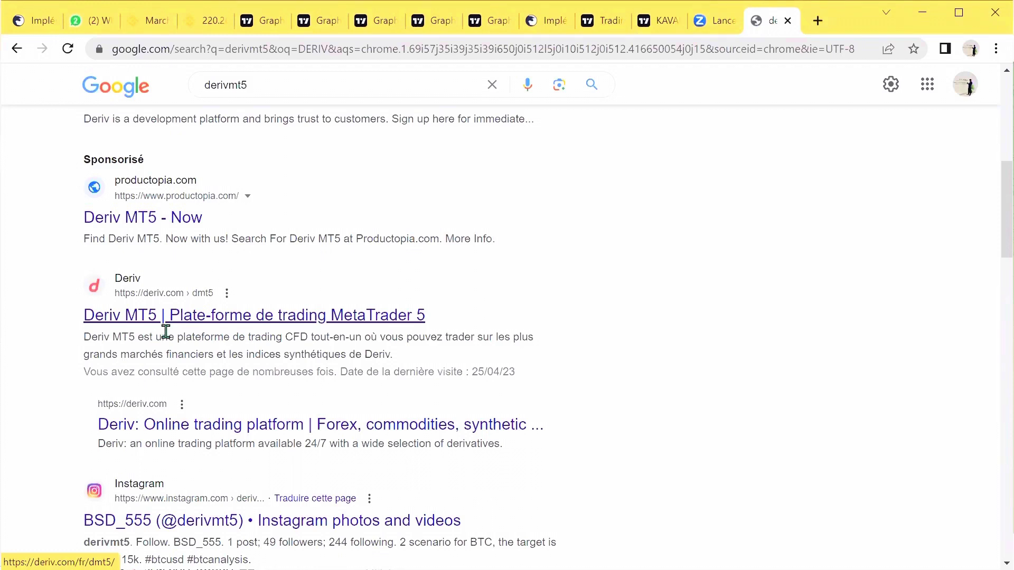
click(247, 316)
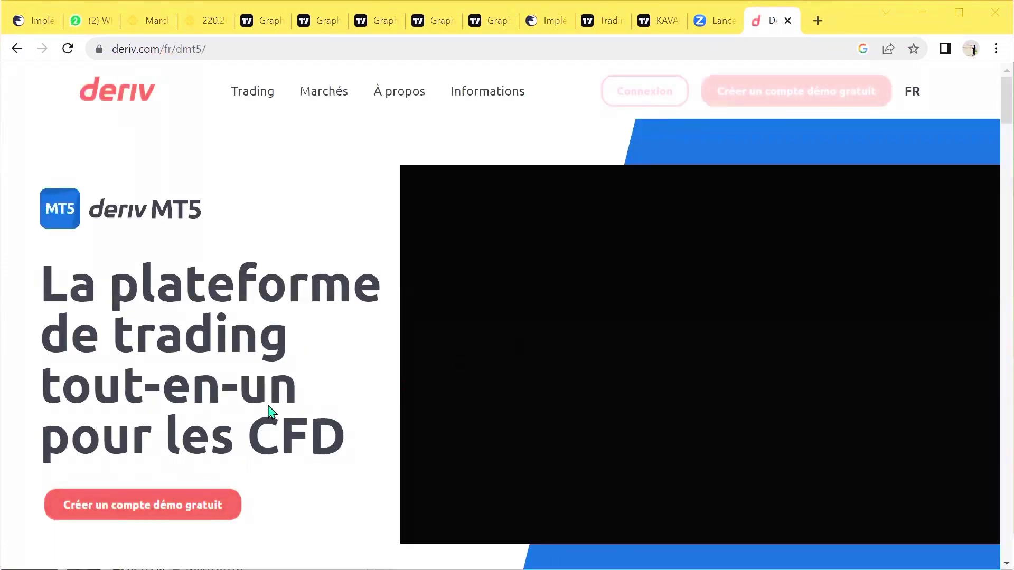
scroll(240, 392, down, 5)
scroll(242, 398, up, 5)
scroll(199, 386, down, 5)
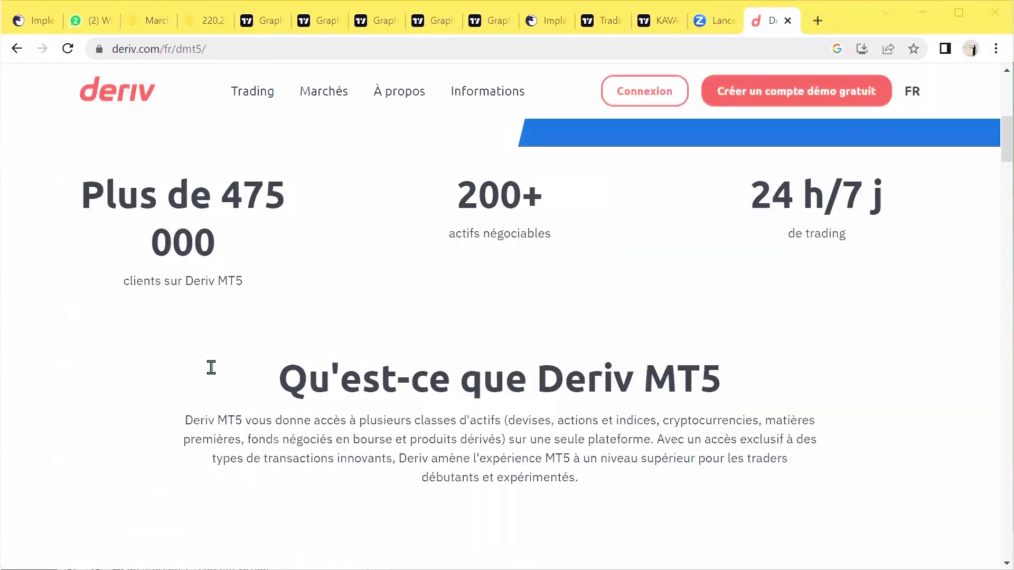
scroll(210, 367, up, 5)
click(143, 517)
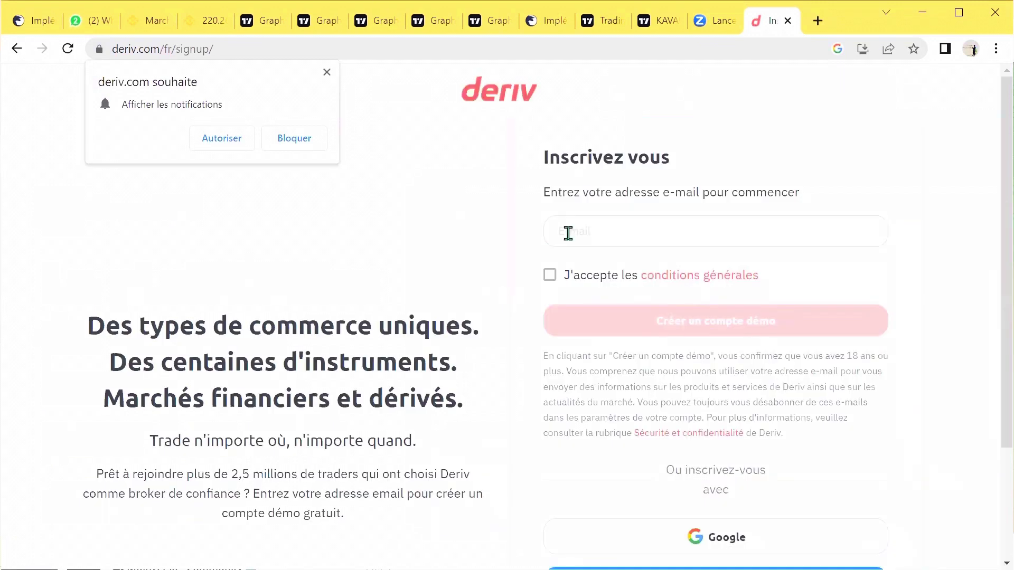
- Enter the sign-up Gmail address, accept the terms and conditions, and create the demo account
click(572, 234)
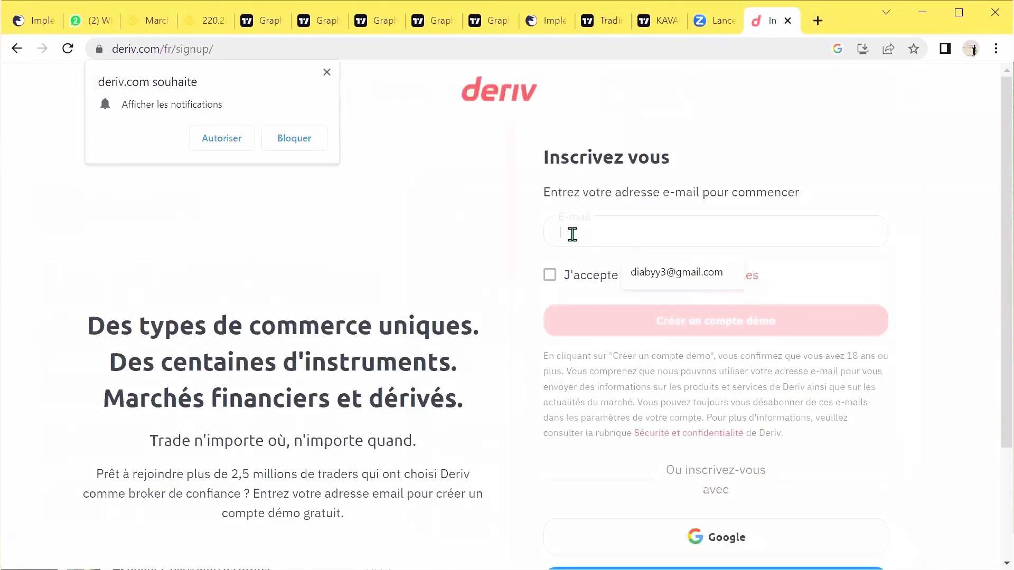
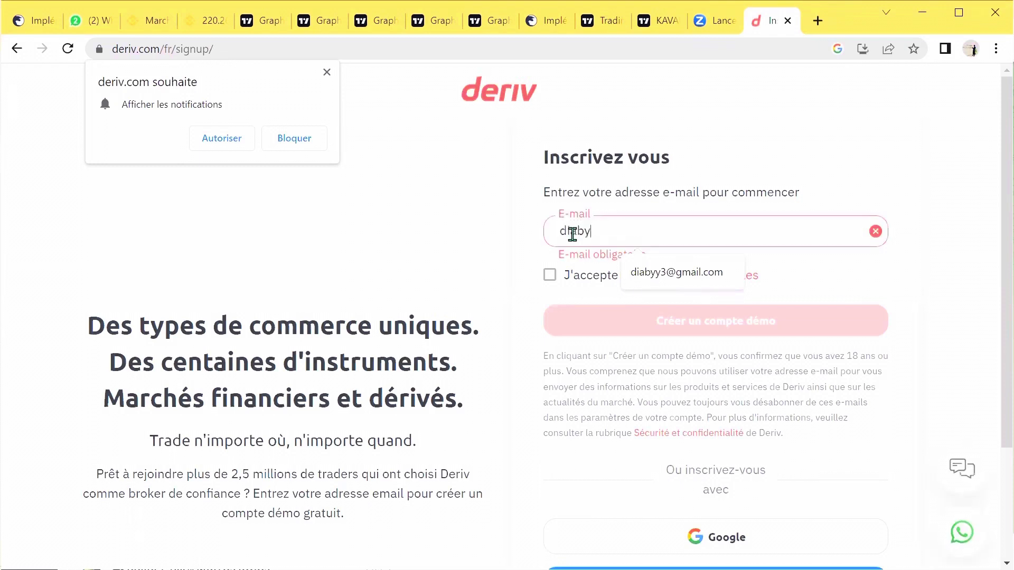
key(Caps_Lock)
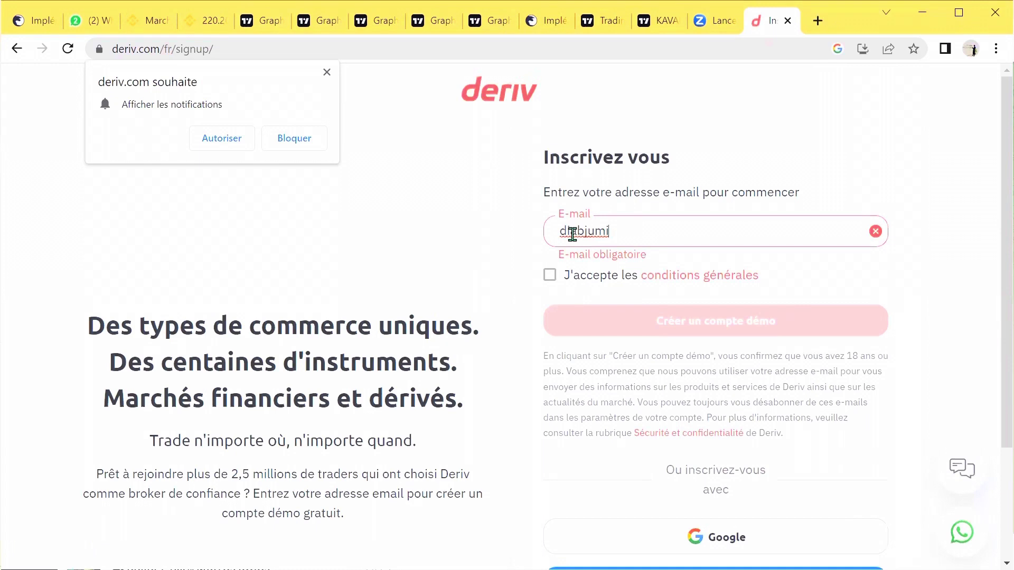
key(Caps_Lock)
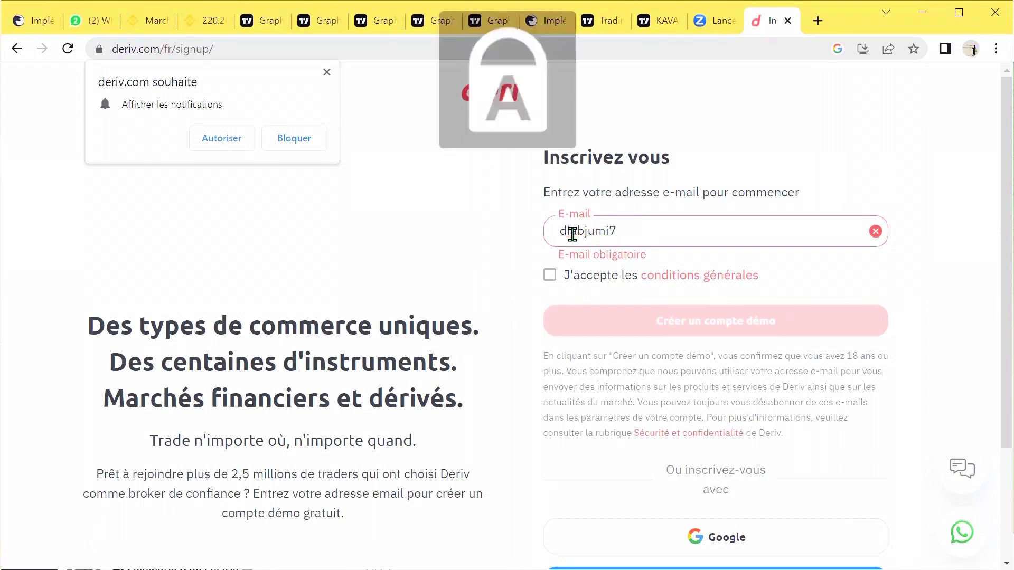
key(Caps_Lock)
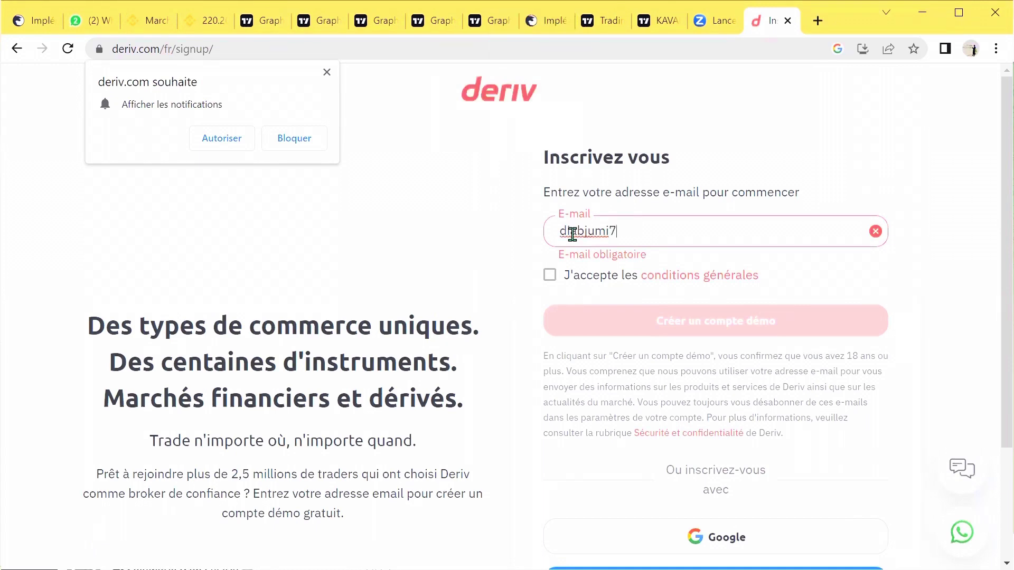
key(Caps_Lock)
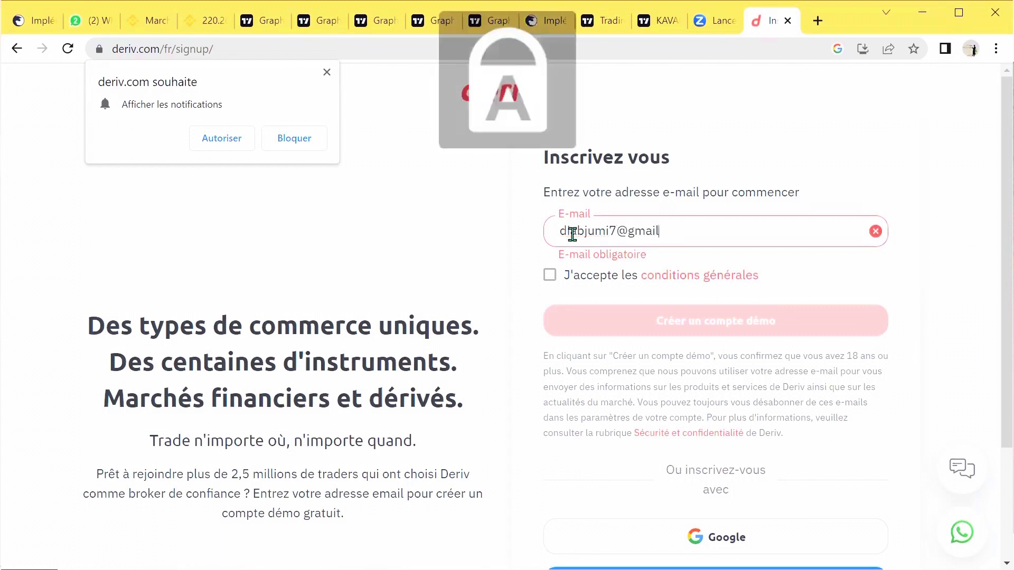
key(Caps_Lock)
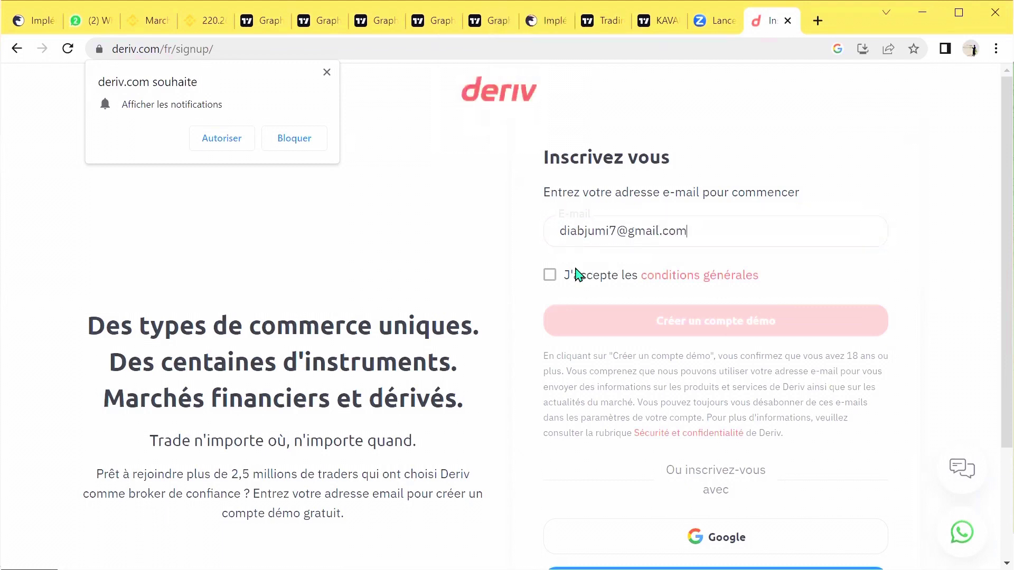
click(549, 275)
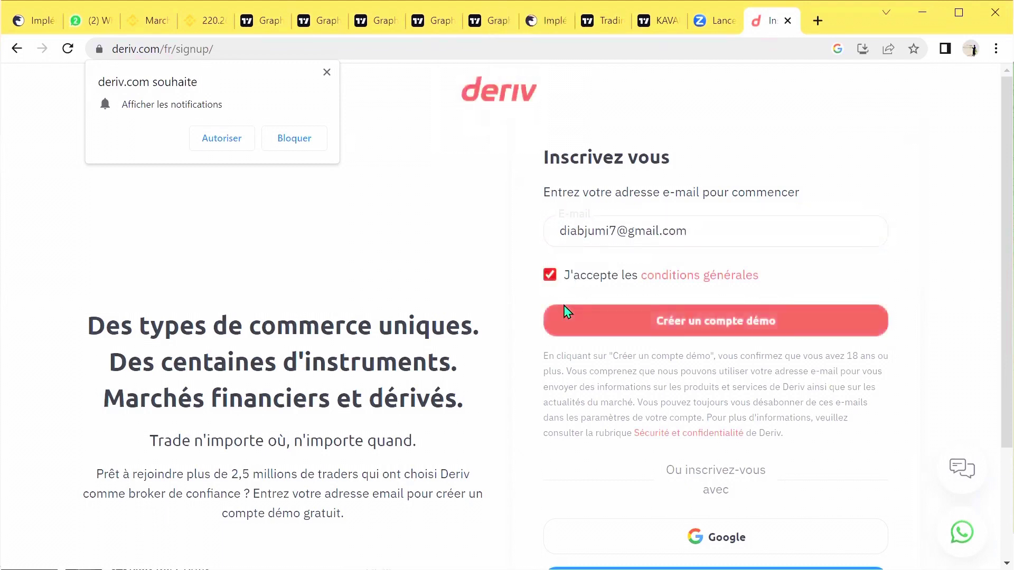
click(691, 328)
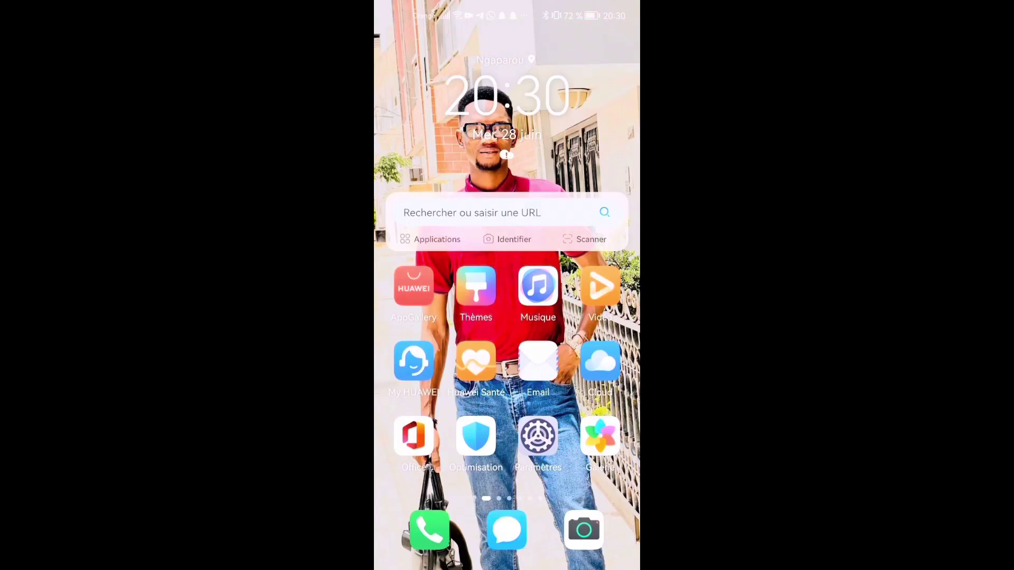
- Refresh the phone's inbox, open Deriv's verification e-mail and follow its 'Verify my email' link
click(538, 361)
drag(376, 363, 423, 349)
drag(507, 237, 508, 449)
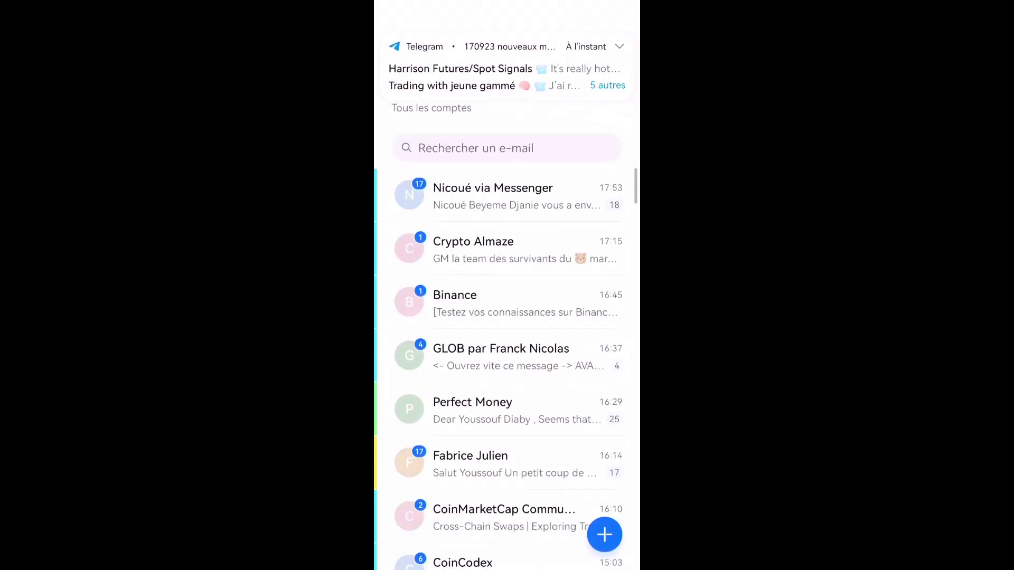
drag(507, 238, 507, 449)
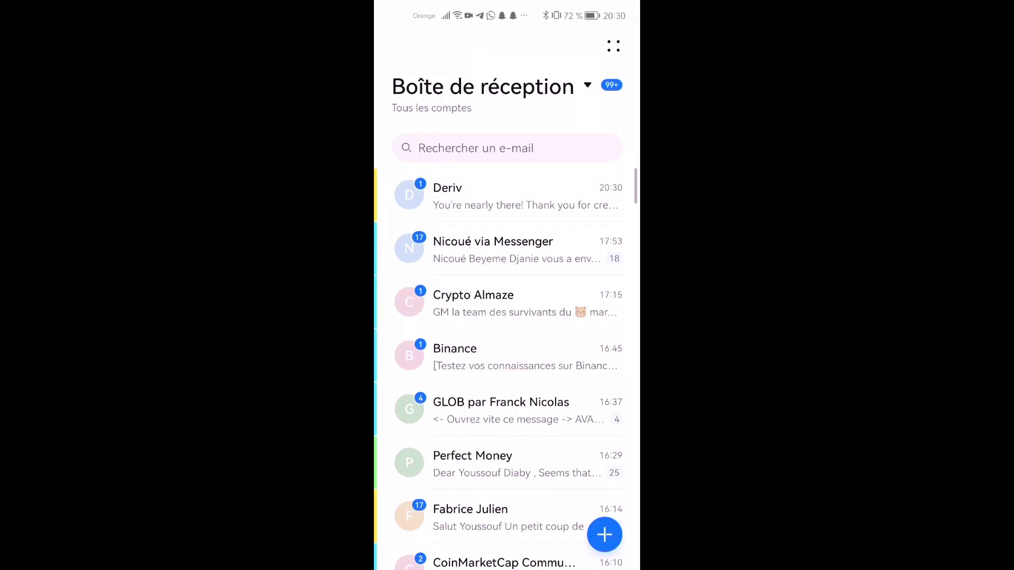
click(507, 196)
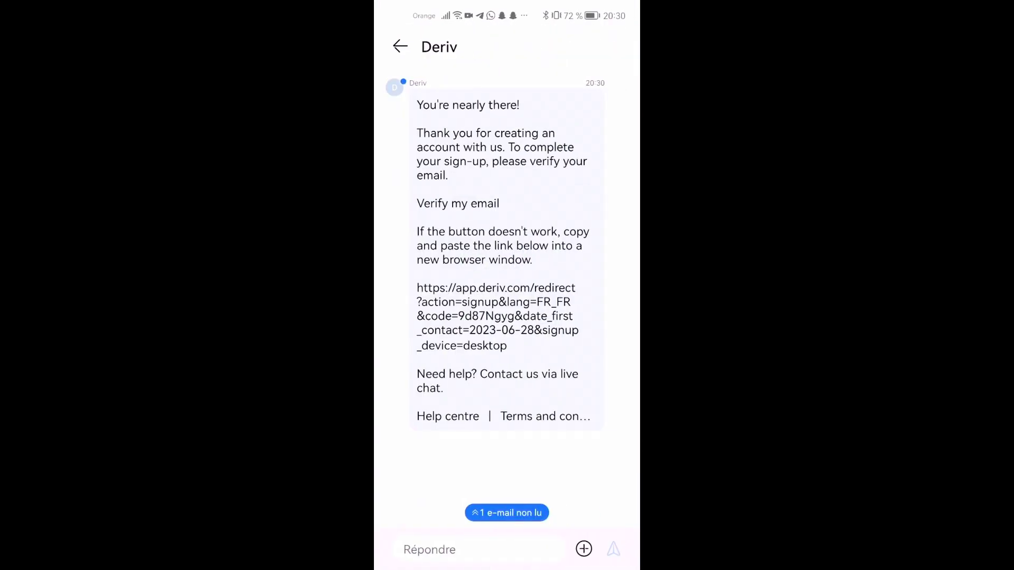
click(507, 513)
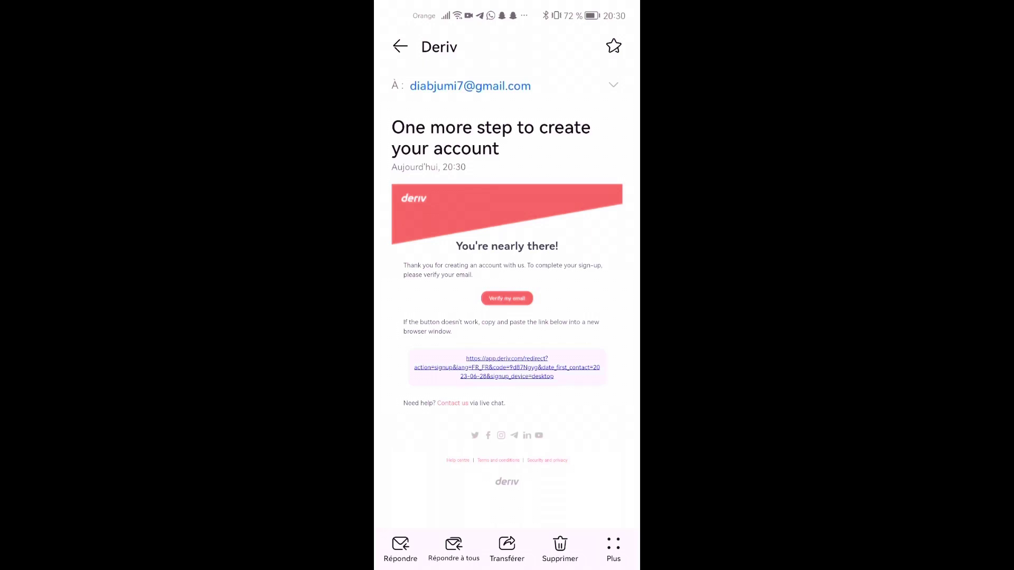
click(507, 298)
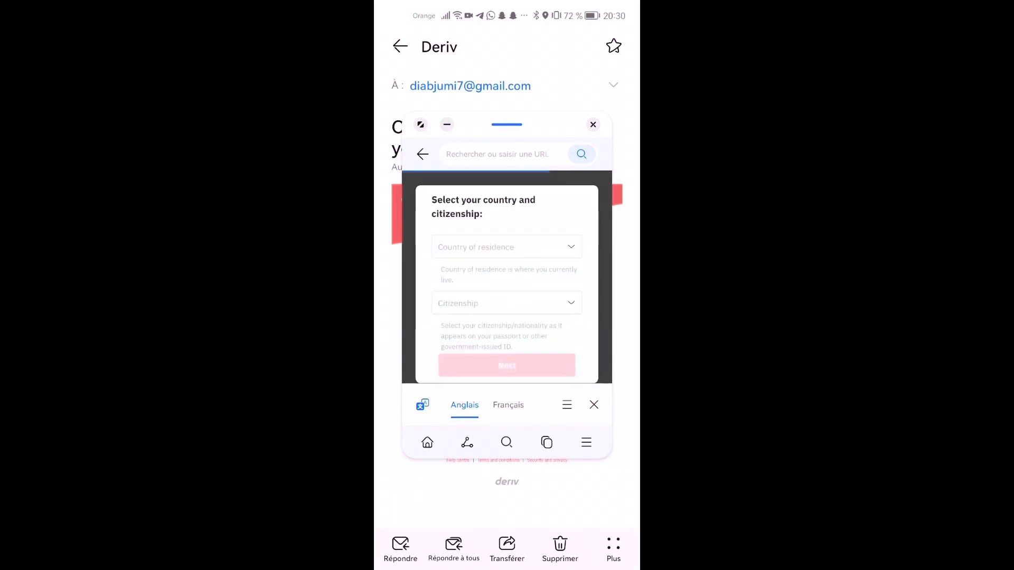
click(420, 125)
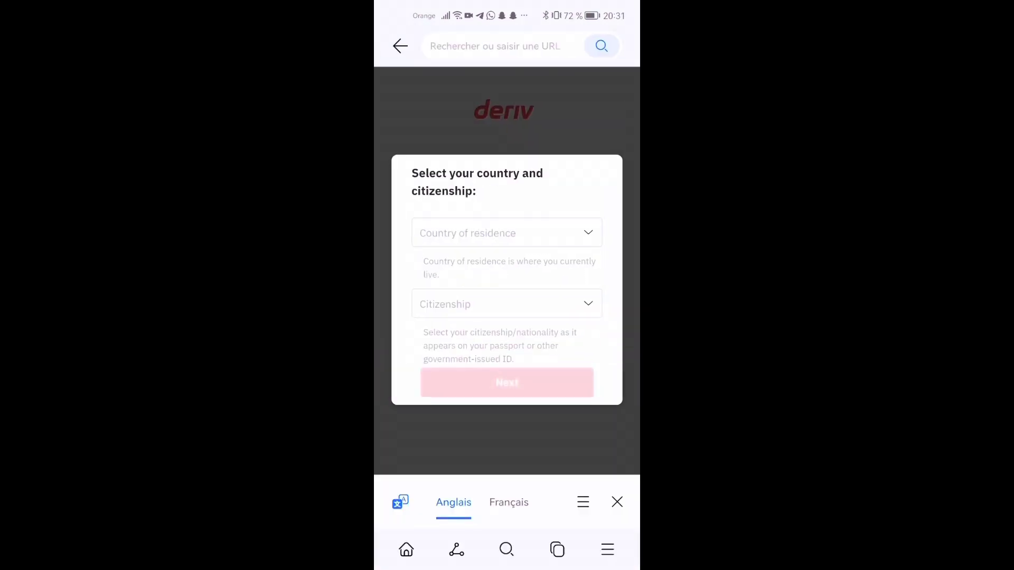
- Set both country of residence and citizenship to Senegal and continue
click(507, 233)
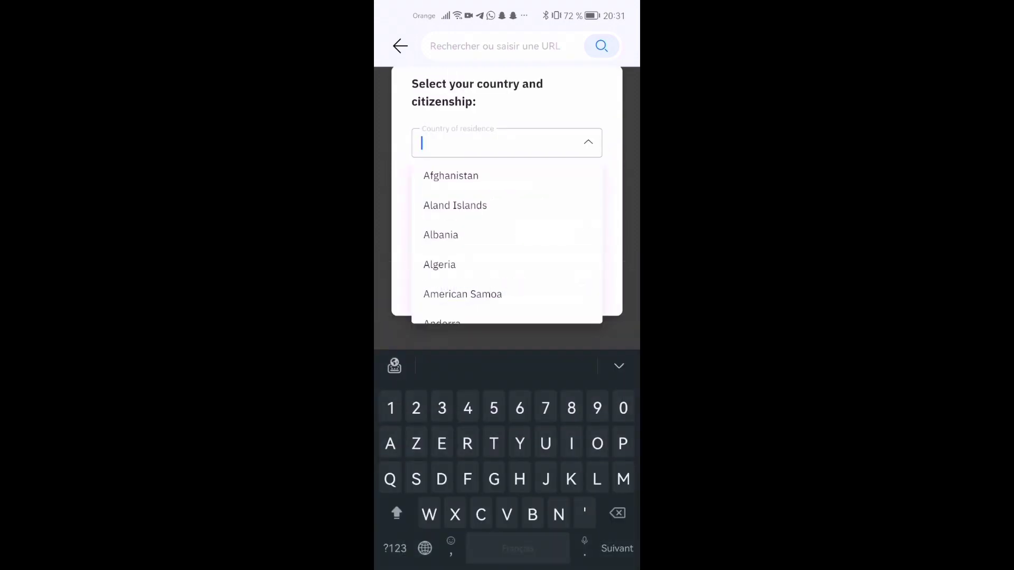
text(Sene)
click(441, 176)
click(475, 304)
text(S)
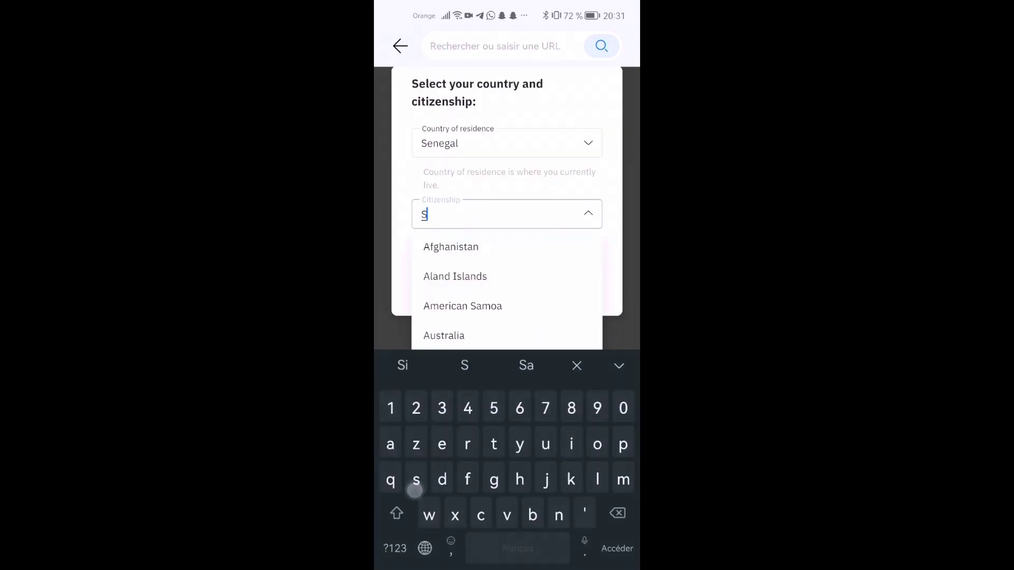
text(ene)
click(541, 247)
click(527, 384)
- Enter a new account password and submit it to start trading
click(500, 256)
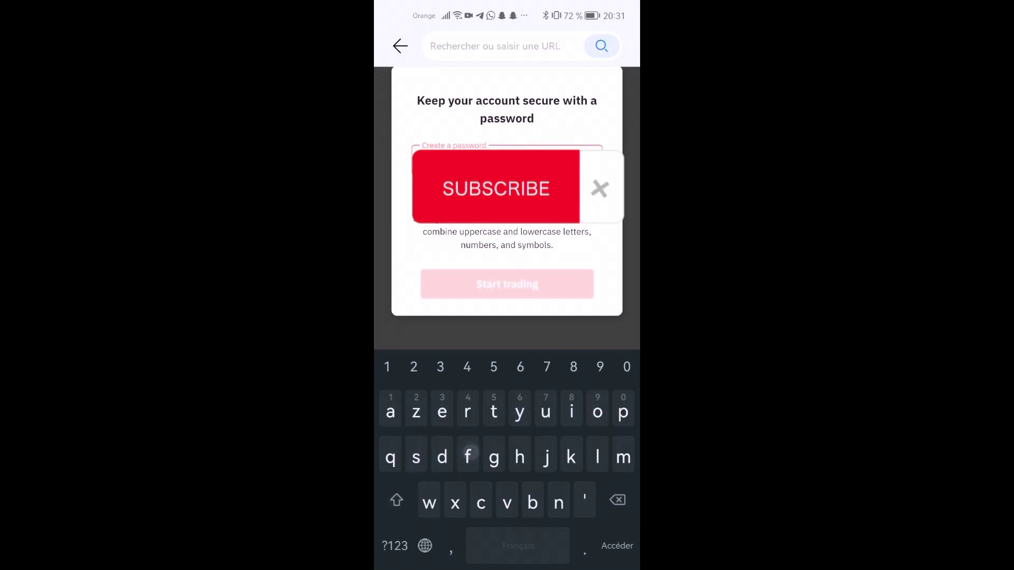
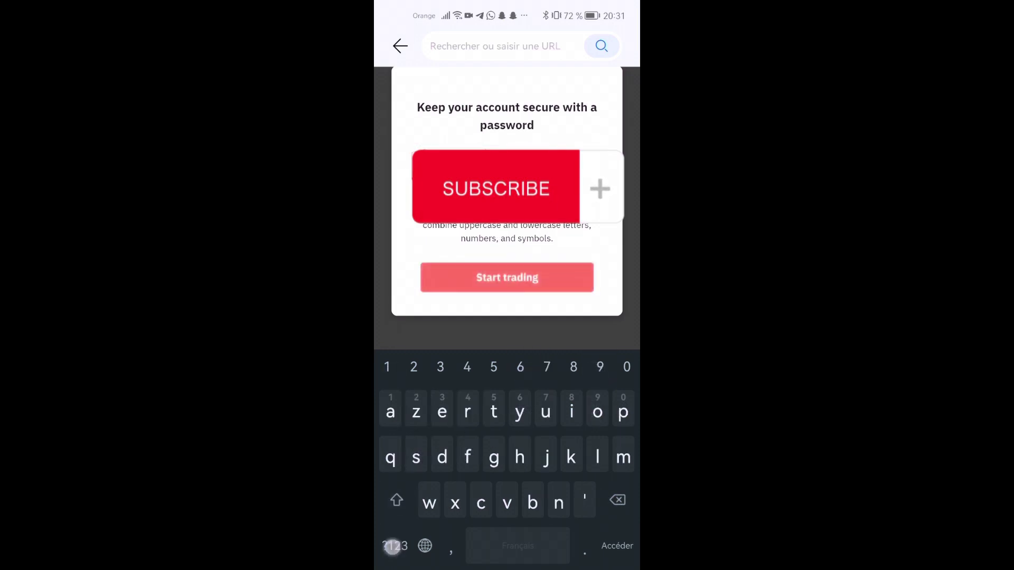
click(392, 546)
text(@)
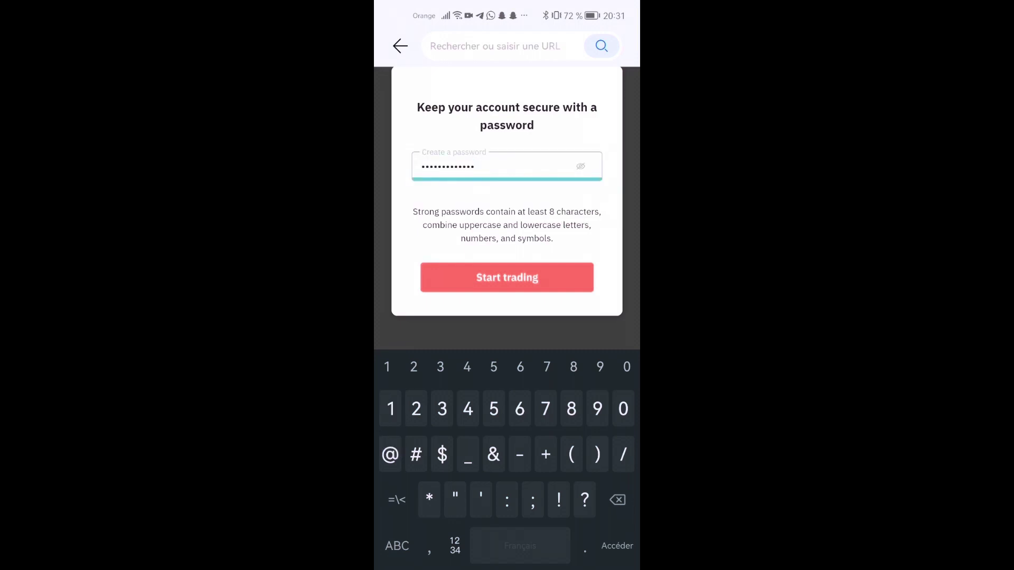
key(Return)
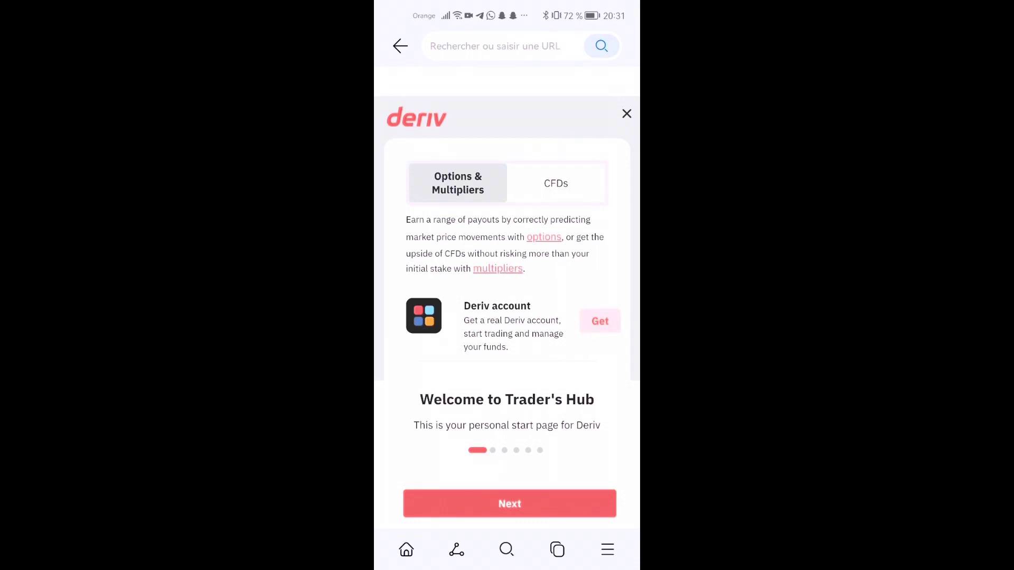
- Click through the welcome tour and Trader's Hub tips to reach the 10,000.00 USD demo hub
click(518, 504)
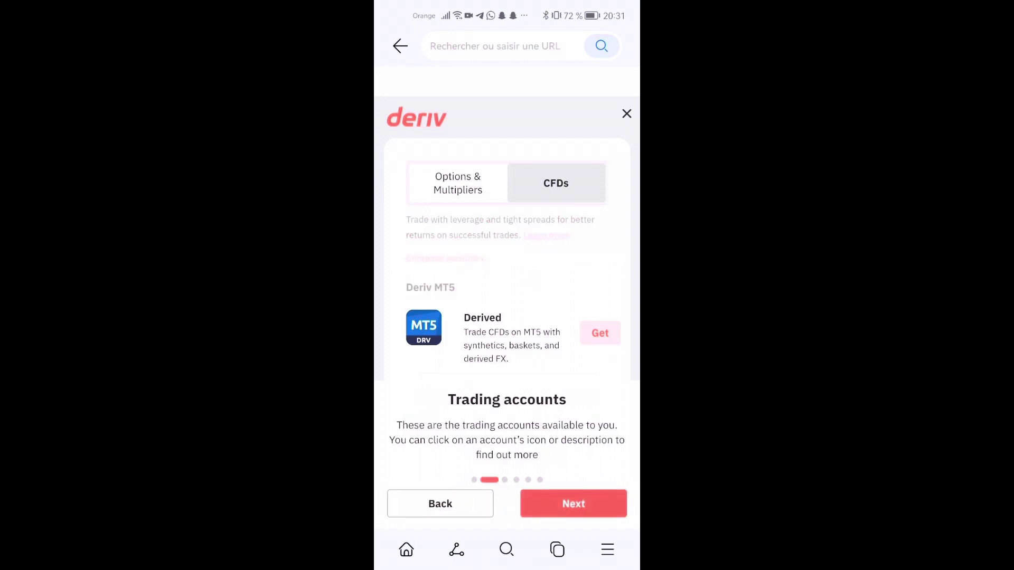
click(566, 508)
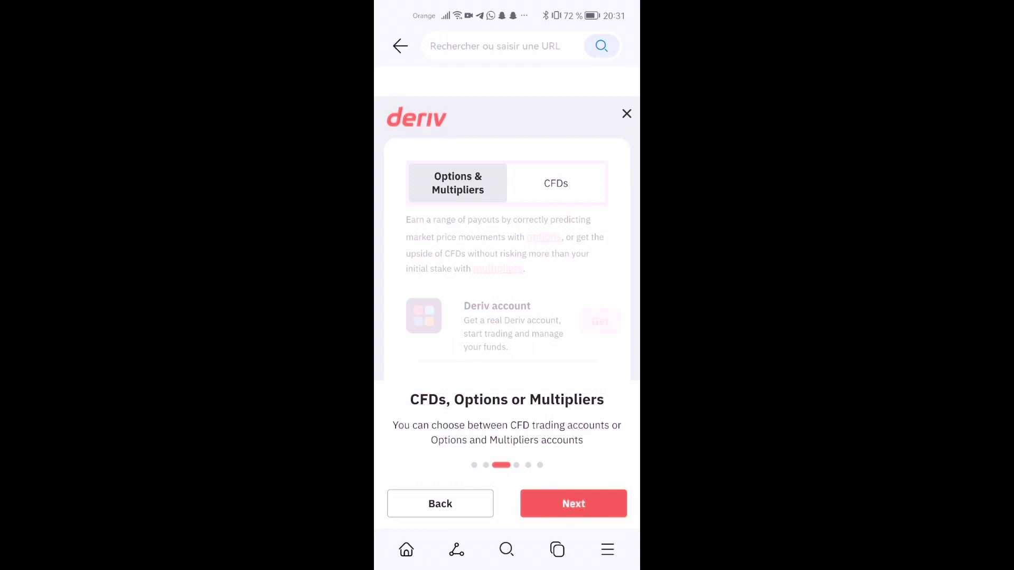
click(570, 506)
click(568, 505)
click(570, 506)
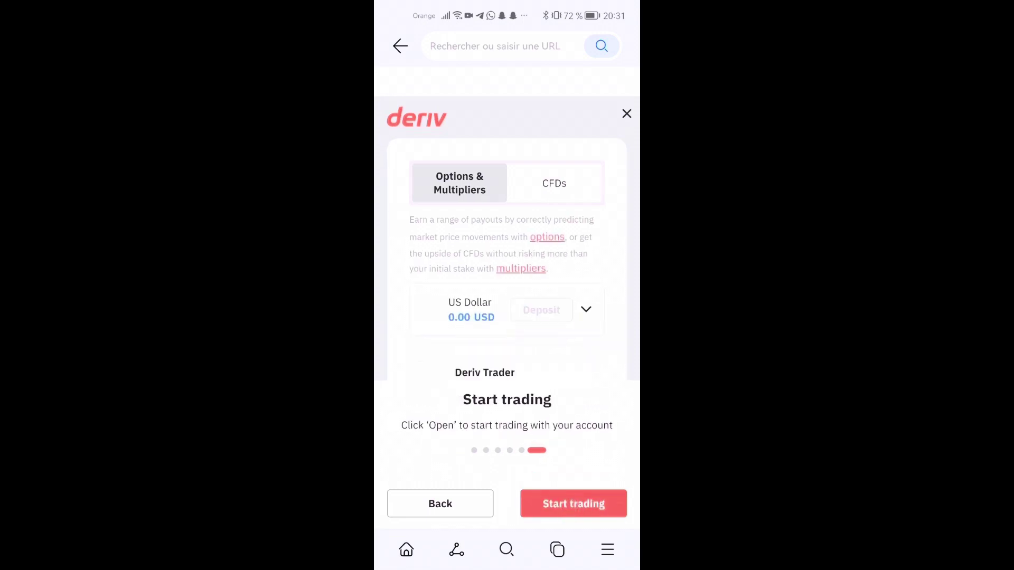
click(577, 508)
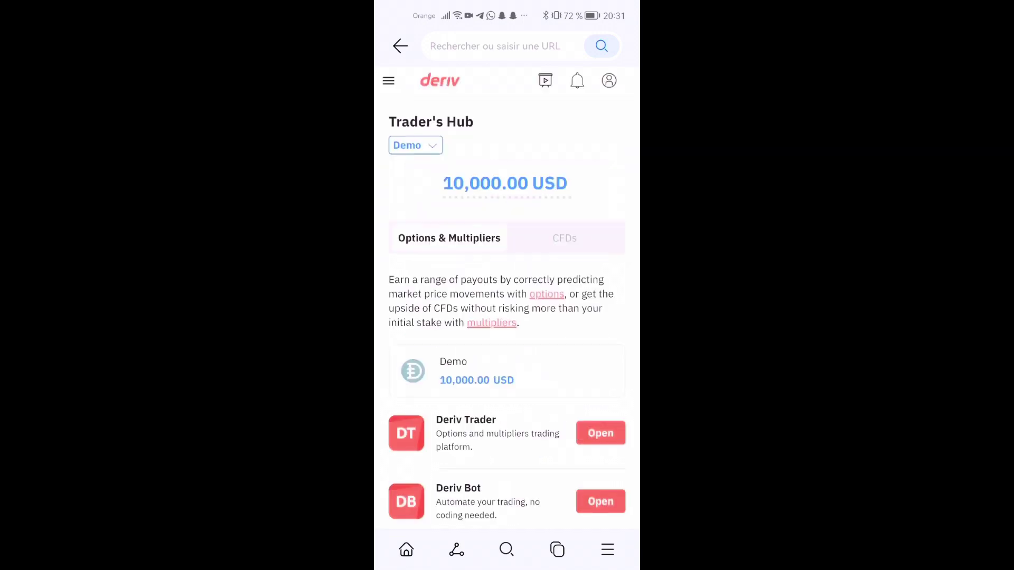
click(610, 312)
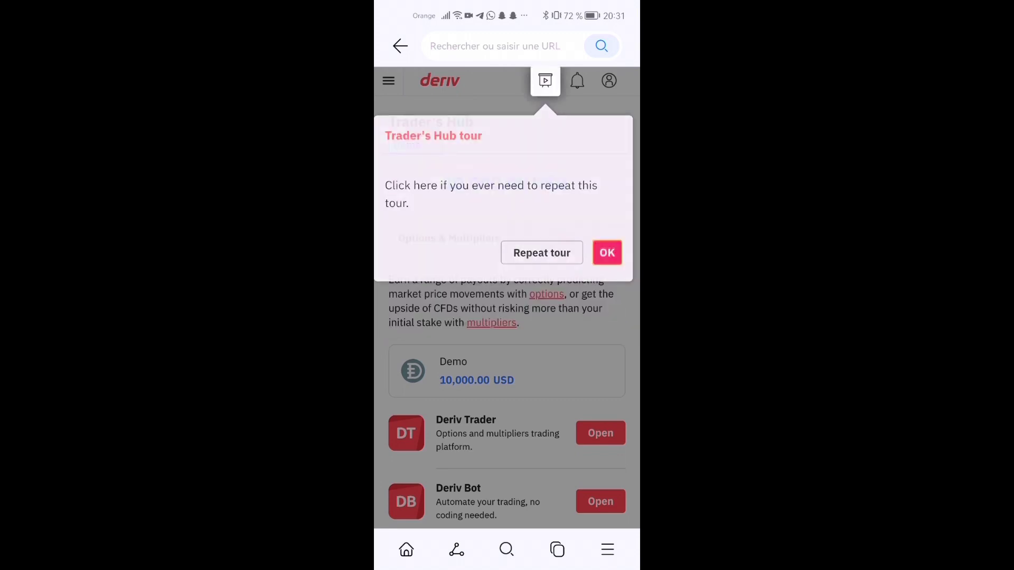
click(606, 251)
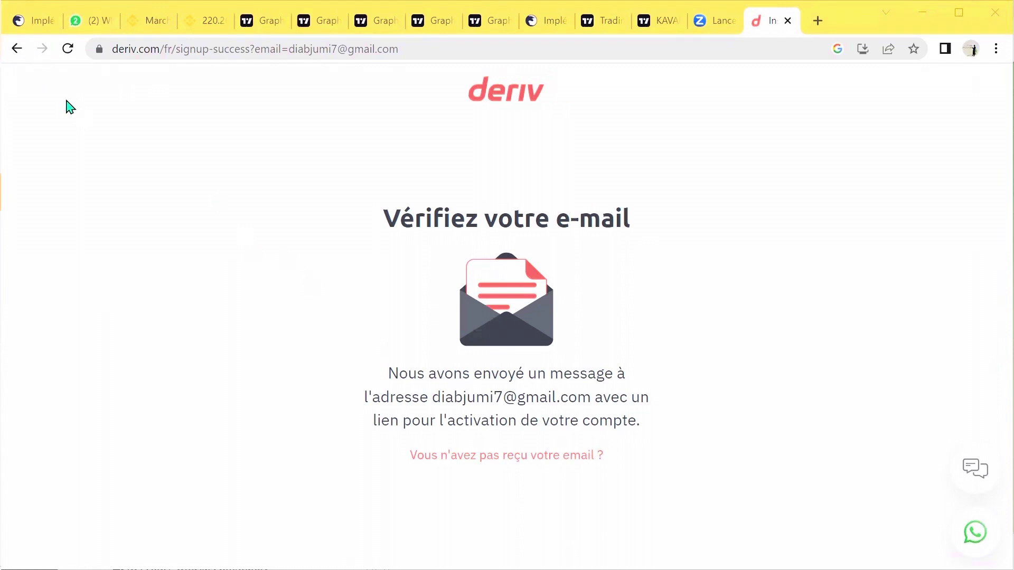
- Return to the Deriv MT5 page, open the Connexion form and enter the account e-mail
click(17, 49)
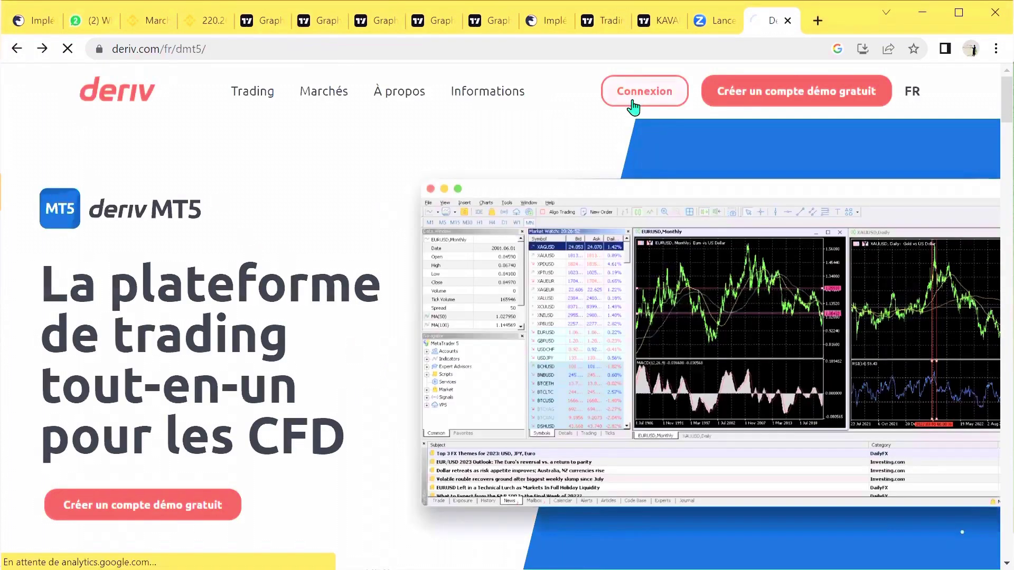
click(634, 105)
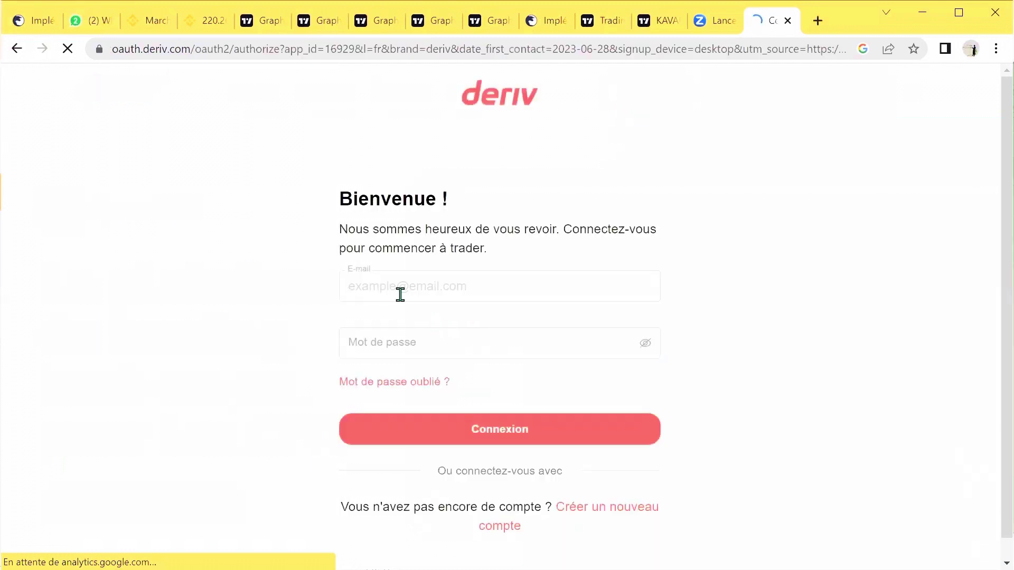
click(397, 291)
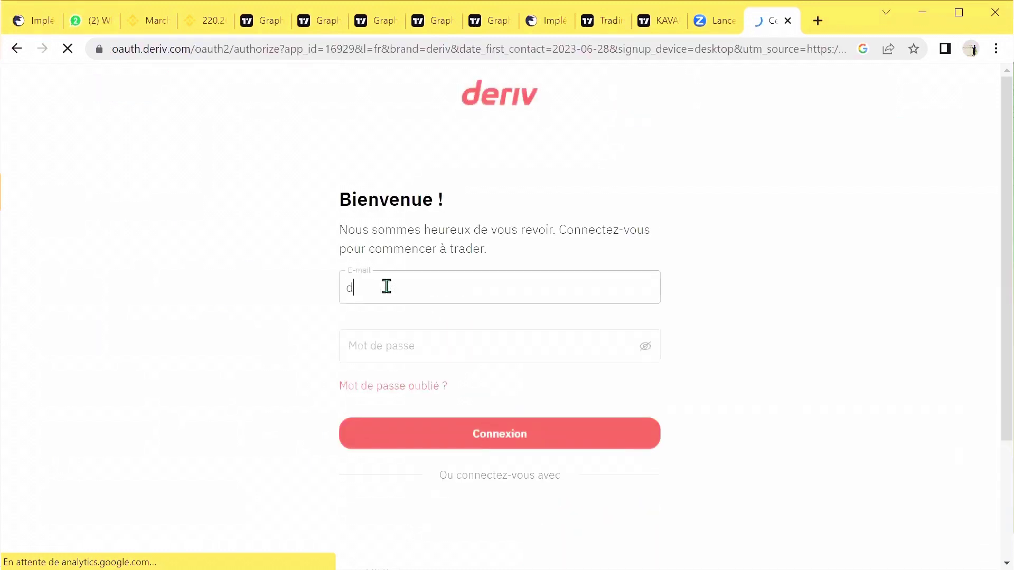
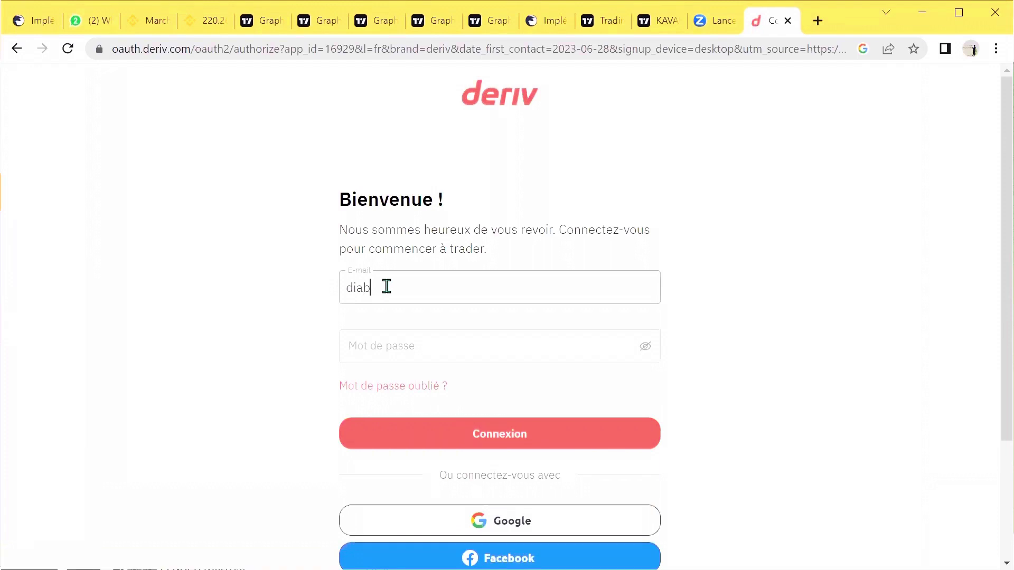
key(Caps_Lock)
key(Caps_Lock)
key(Caps_Lock)
key(Caps_Lock)
- Enter the account password and log in to Deriv Trader
click(389, 346)
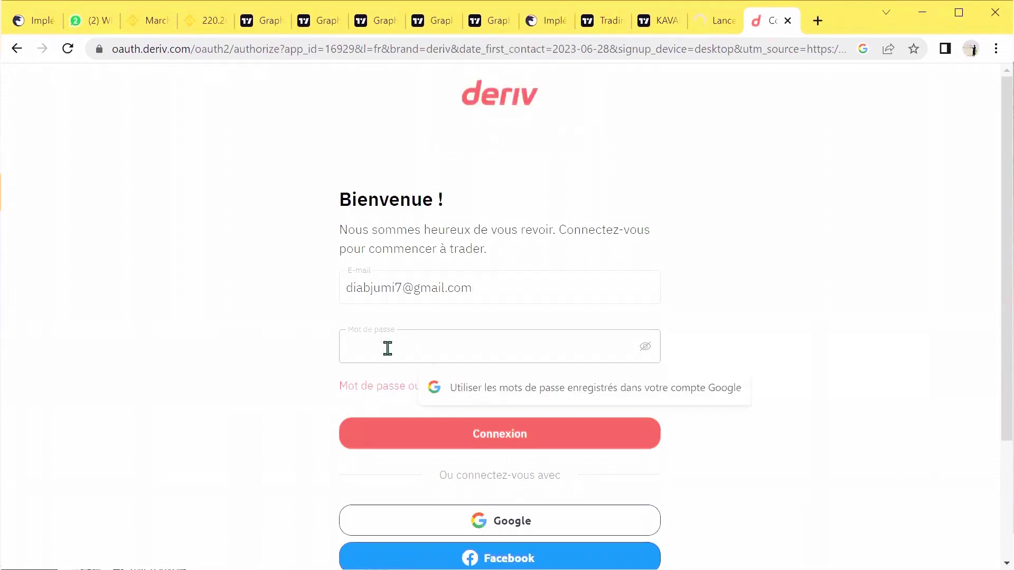
key(Caps_Lock)
text(****)
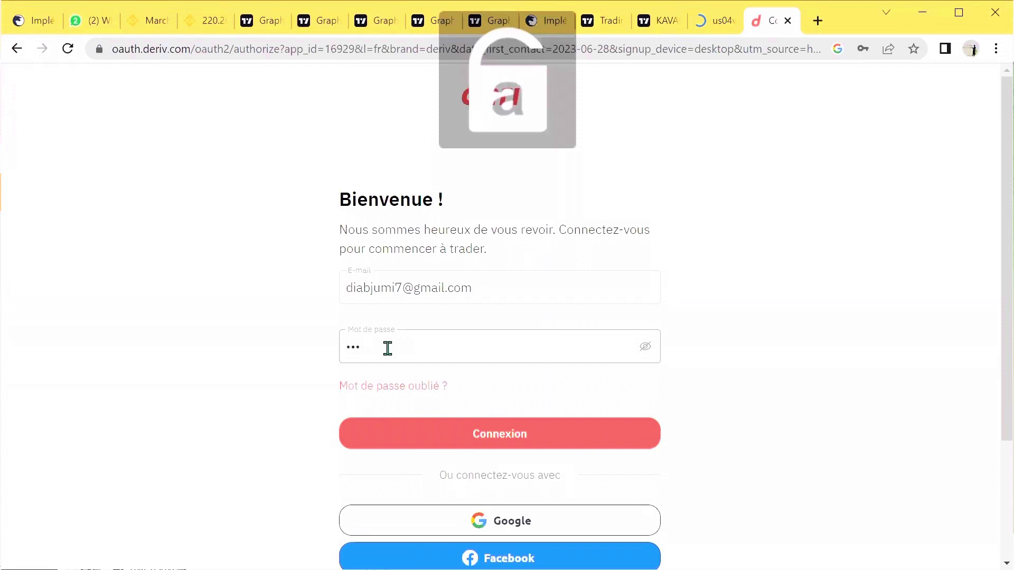
text(*****)
key(Caps_Lock)
text(*)
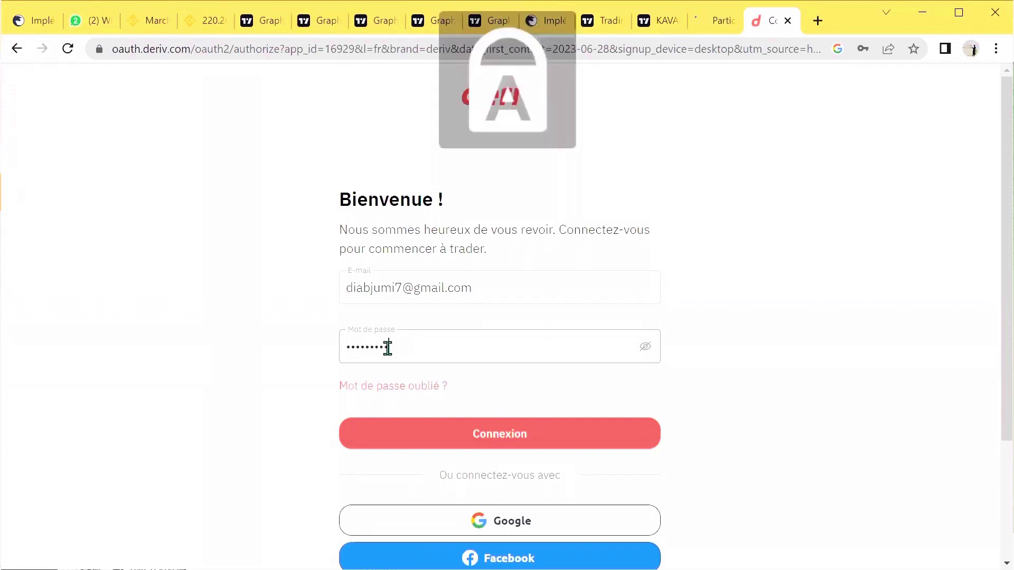
text(***)
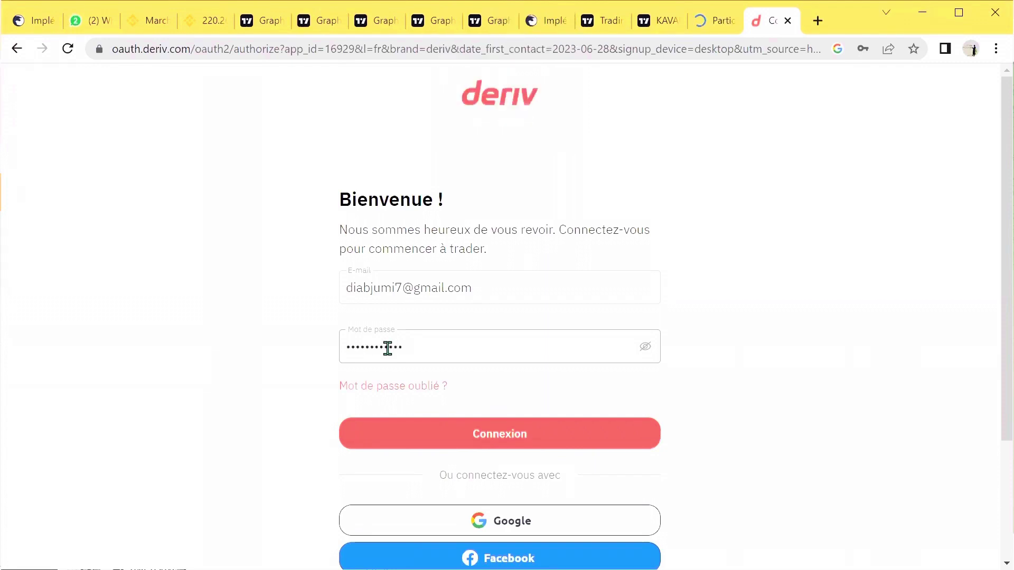
click(527, 434)
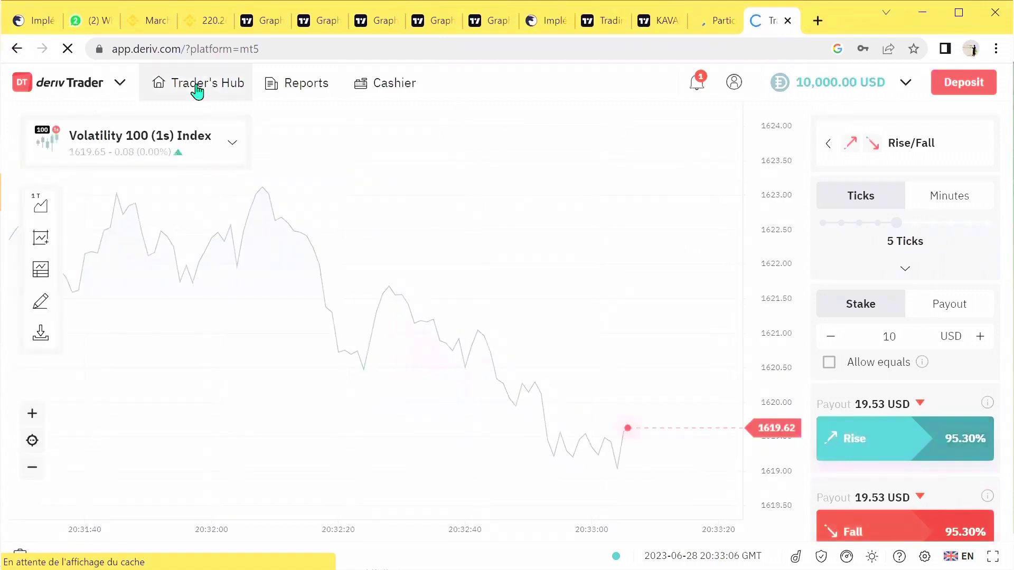
- Leave the Volatility 100 (1s) Index chart for the Trader's Hub
click(197, 87)
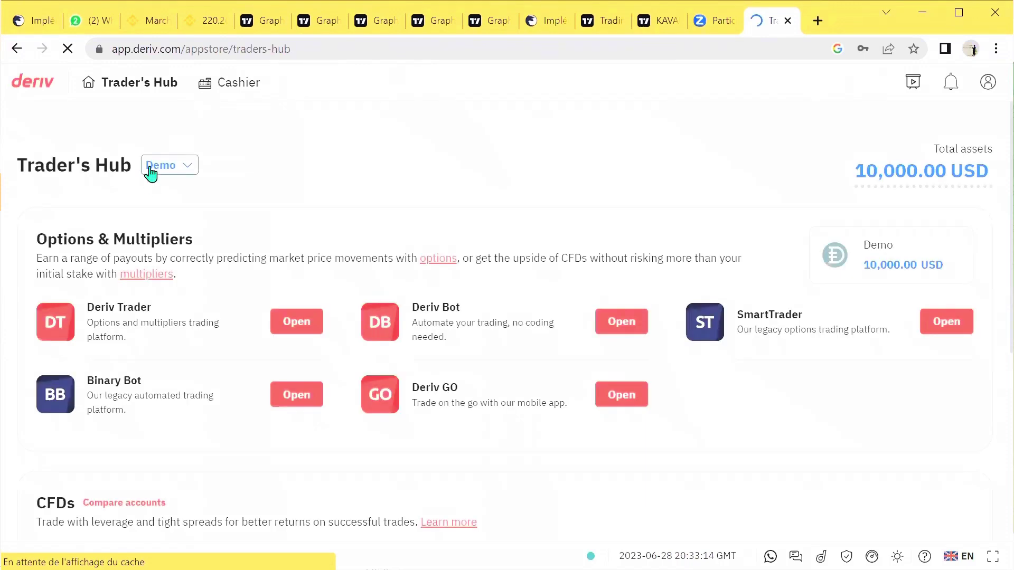
- Allow Deriv notifications in Chrome and save the login password to the Google account
click(220, 144)
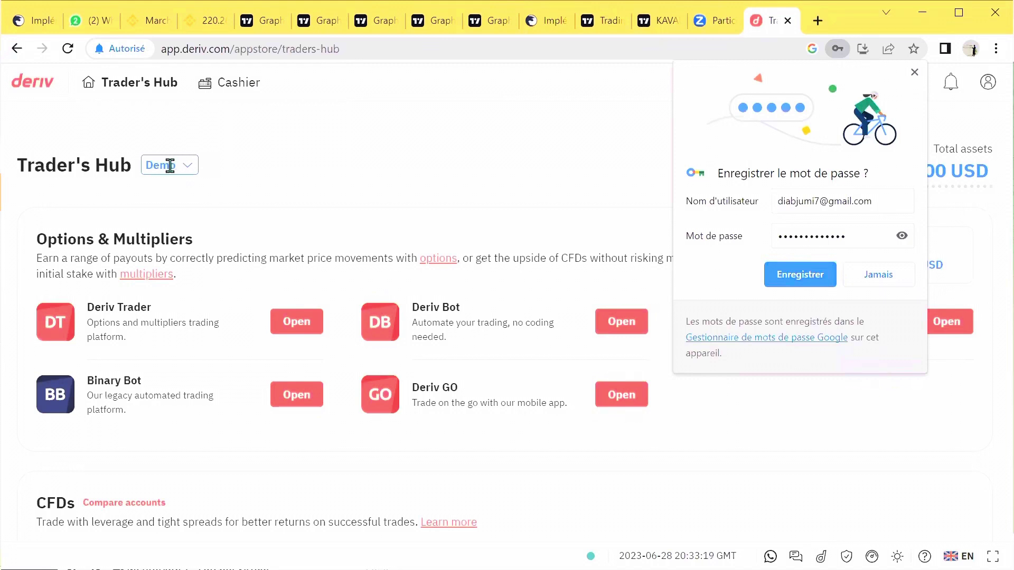
click(164, 166)
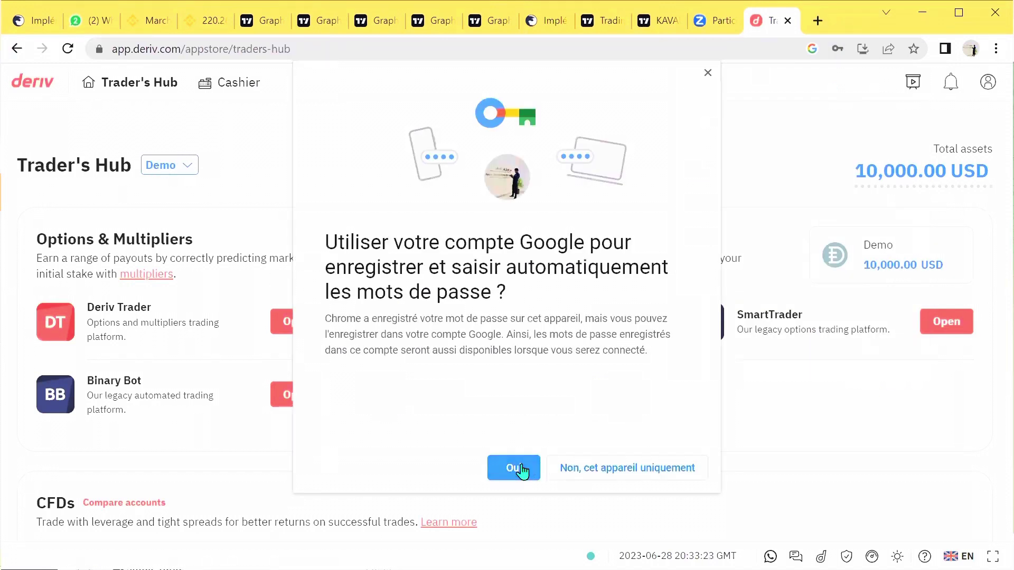
click(520, 471)
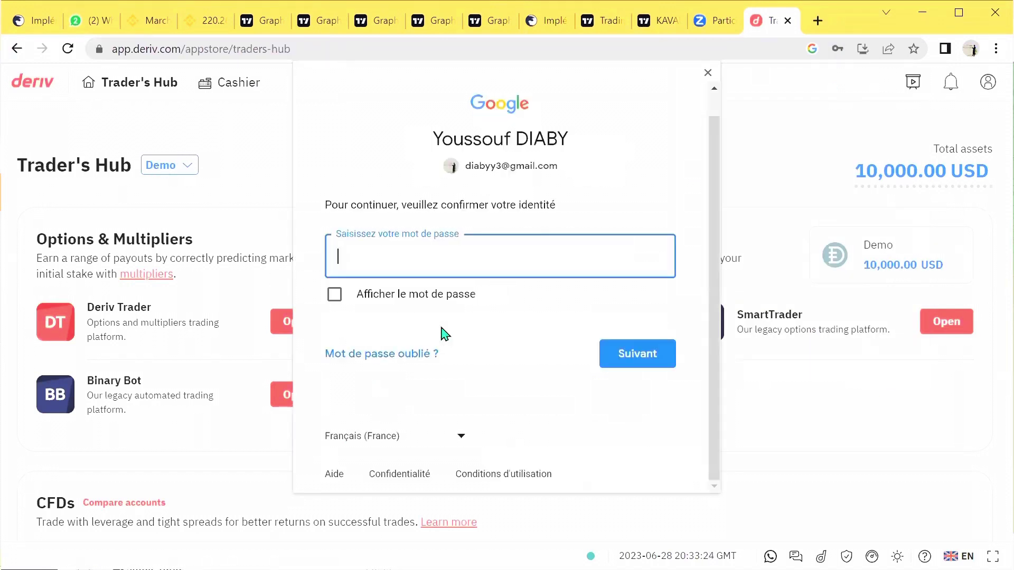
drag(485, 169, 507, 171)
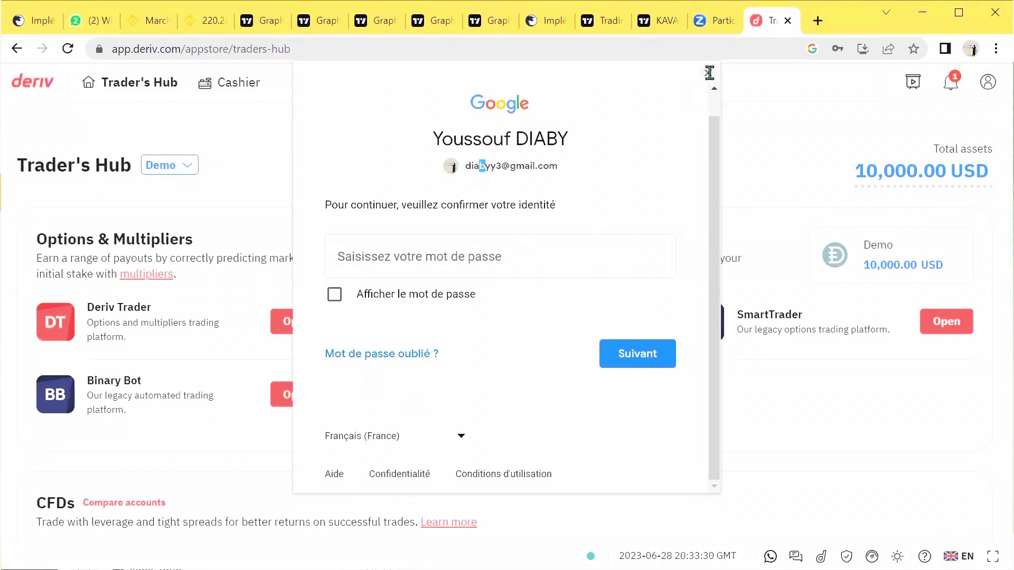
- Switch the Trader's Hub from Demo to Real and scroll down to the CFD offers
click(192, 169)
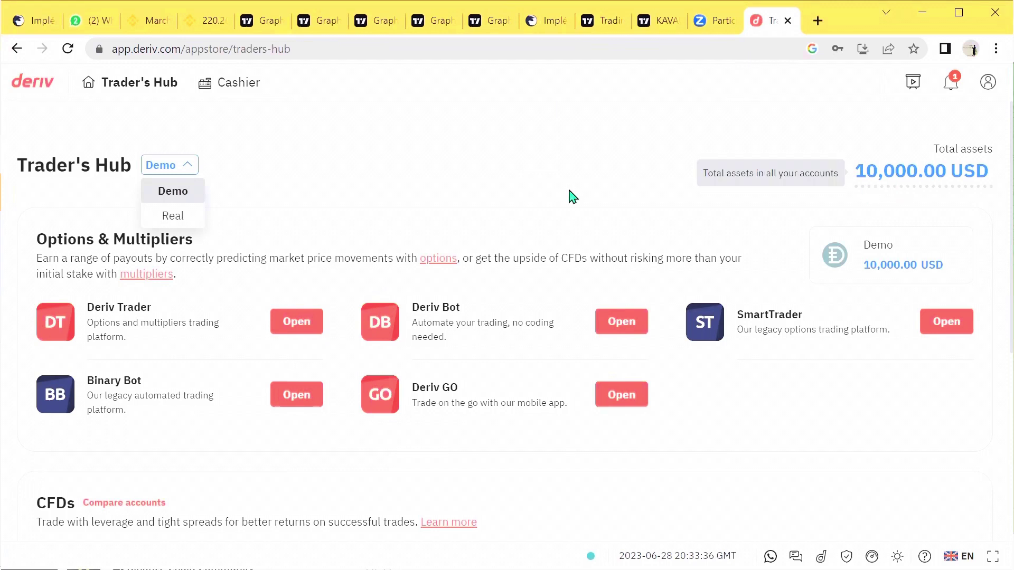
click(188, 222)
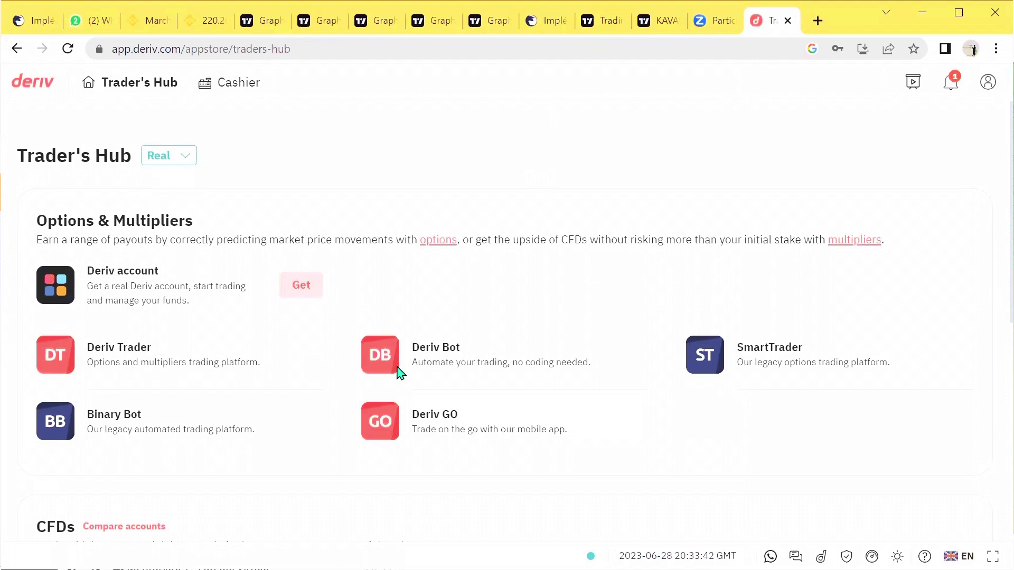
scroll(311, 333, down, 7)
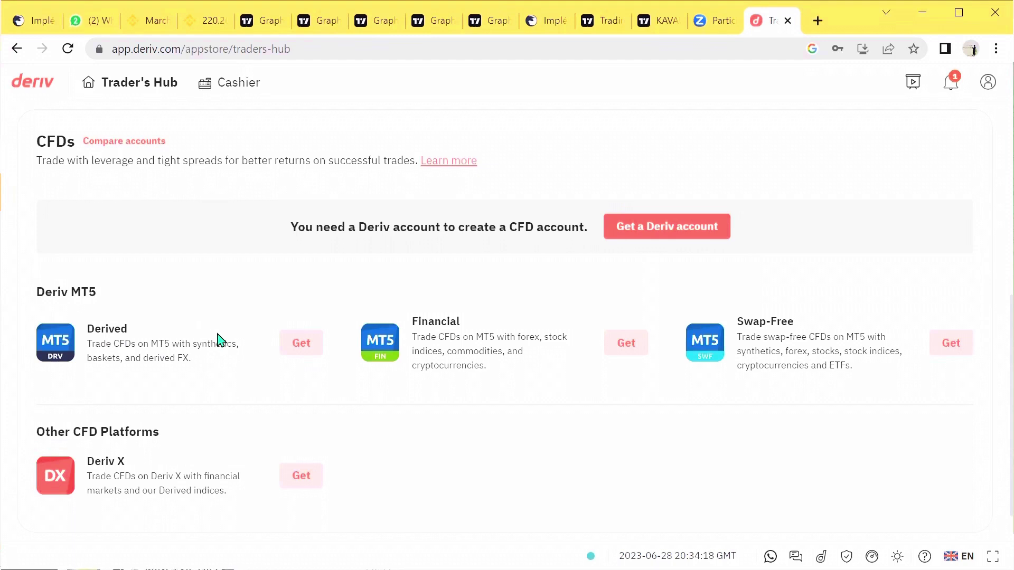
- Request the MT5 Derived account and add a Deriv account in US Dollar (USD)
click(298, 346)
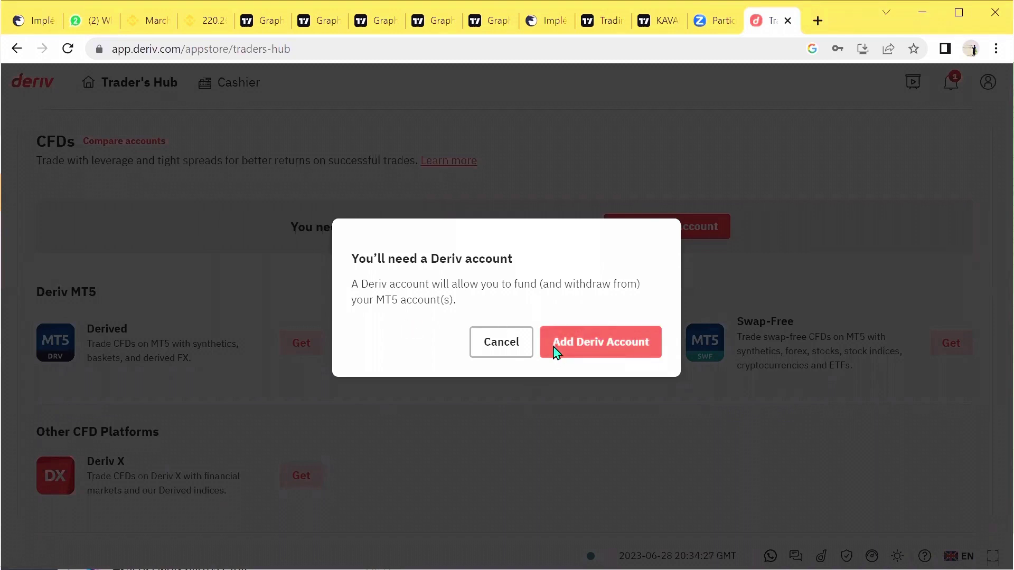
click(555, 351)
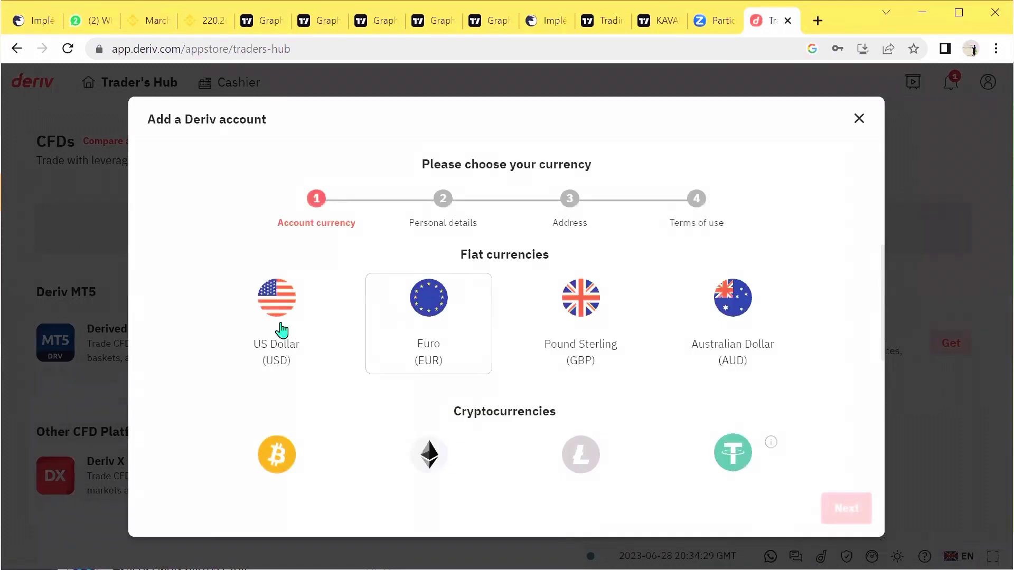
click(271, 329)
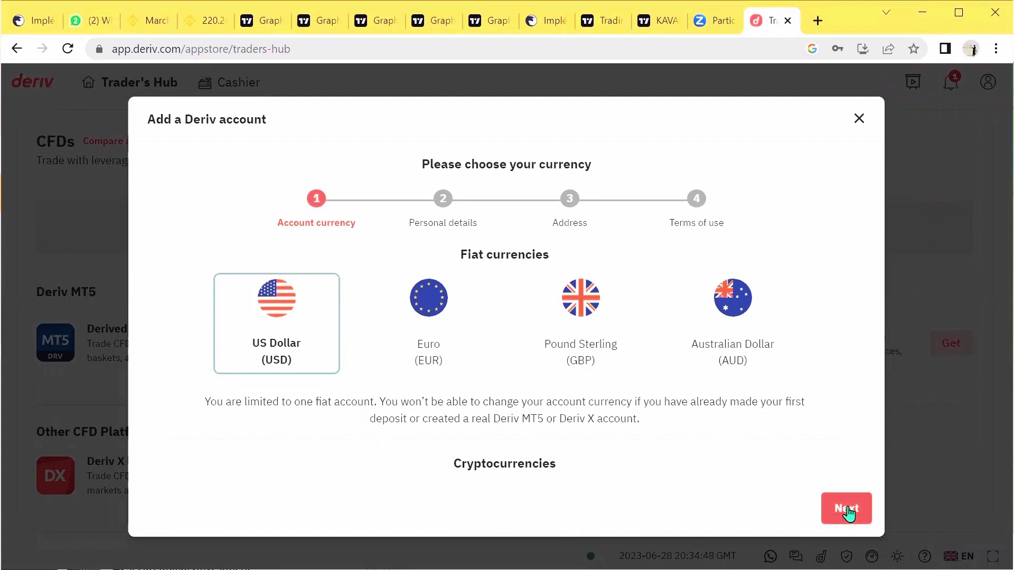
click(853, 511)
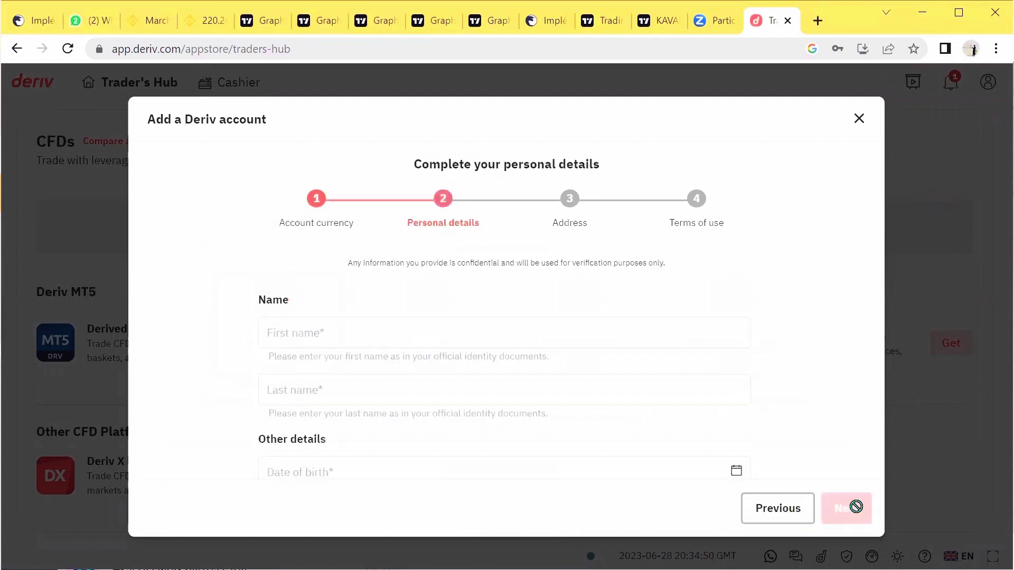
- Enter the first and last name and set the date of birth to 21 May 1996
click(350, 333)
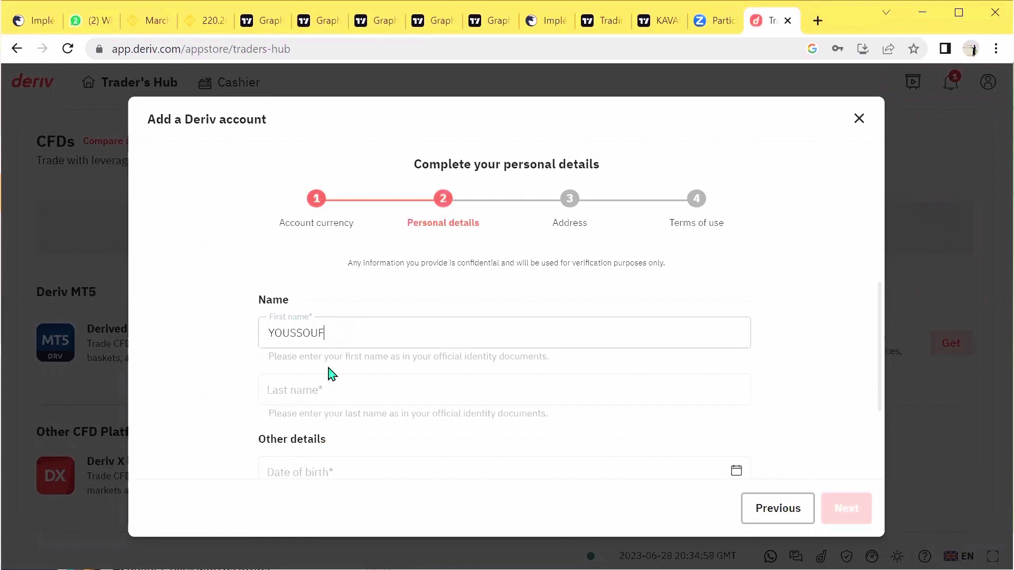
click(326, 391)
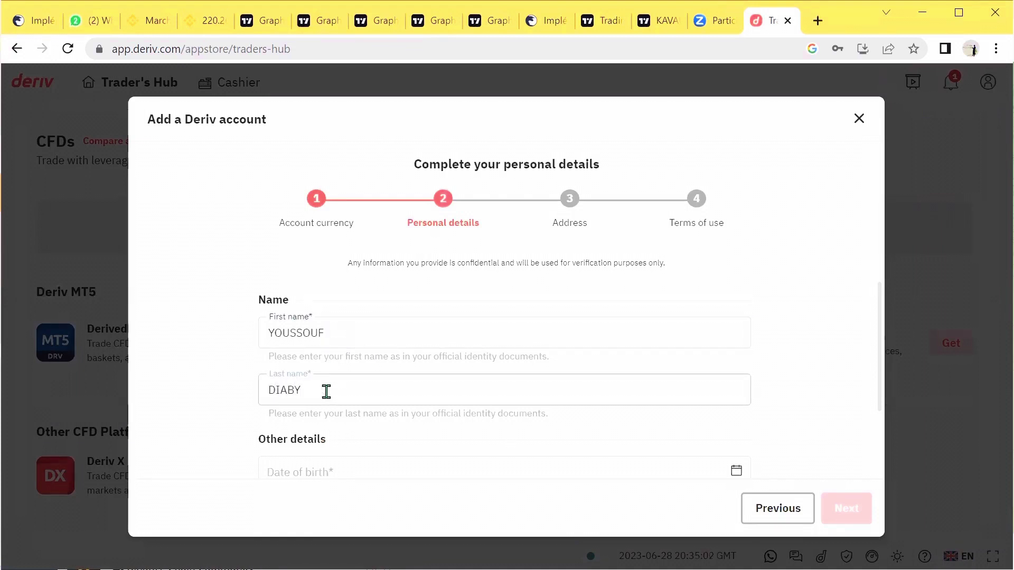
scroll(348, 401, down, 2)
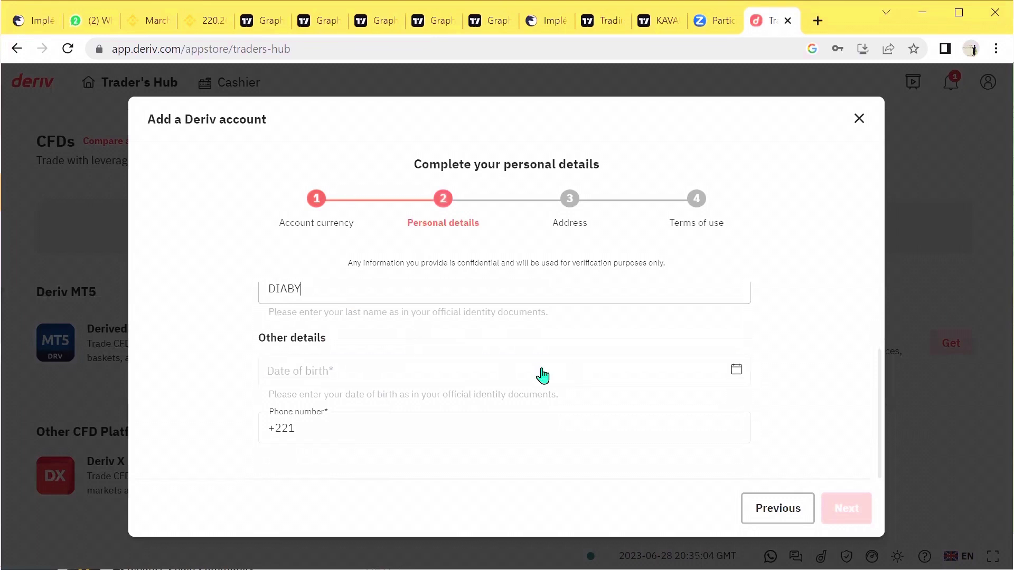
click(739, 372)
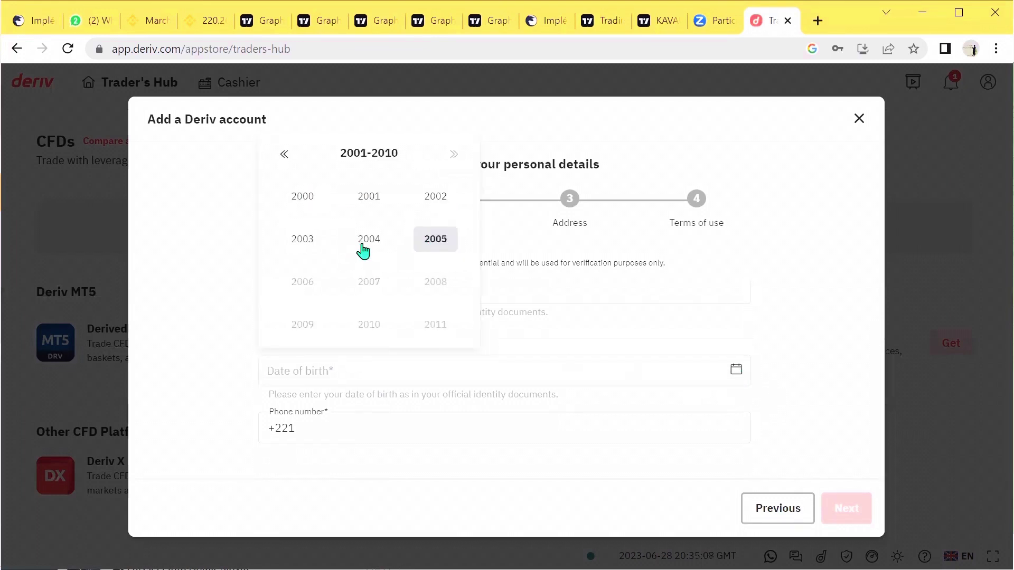
click(289, 159)
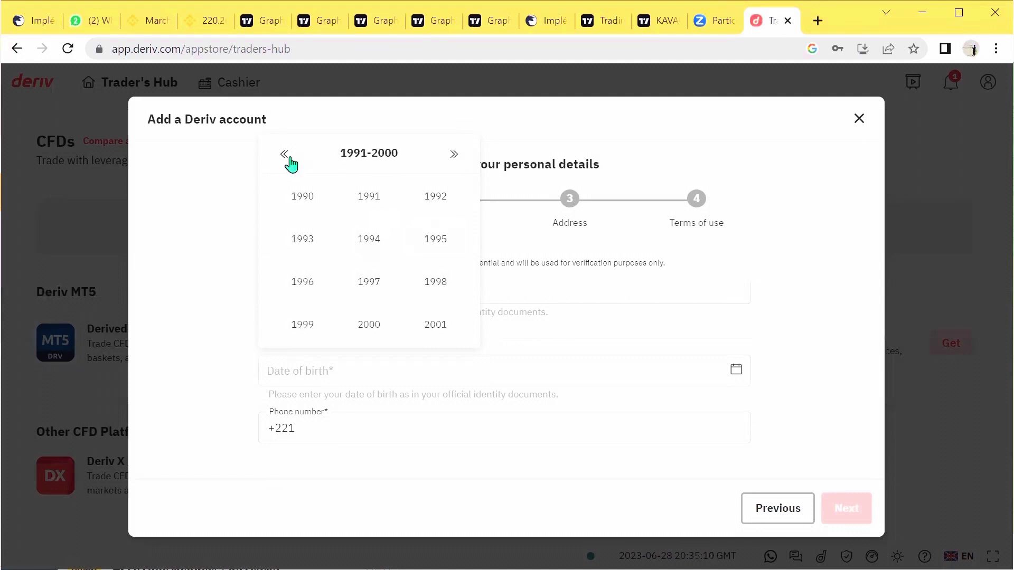
click(304, 285)
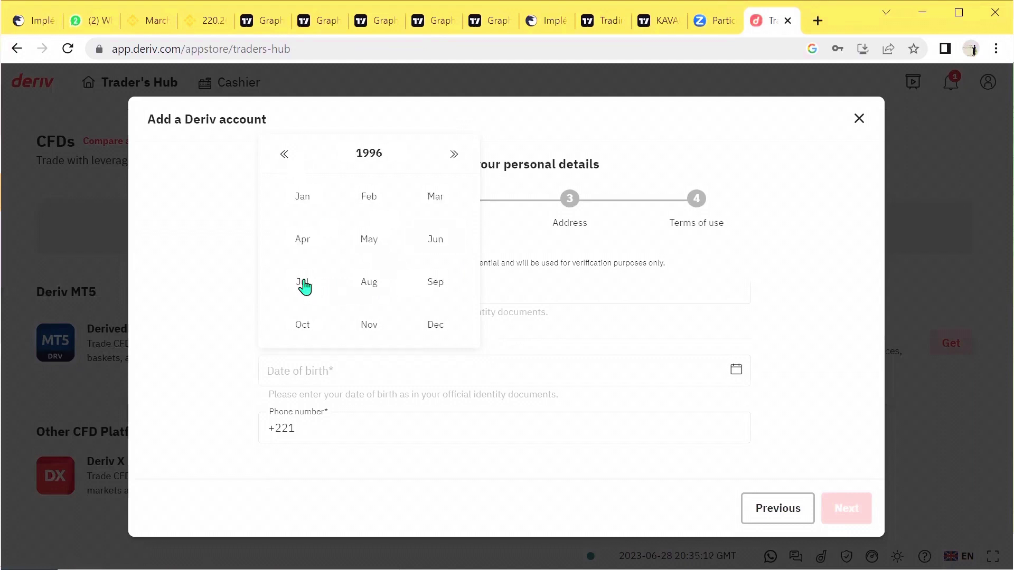
click(374, 248)
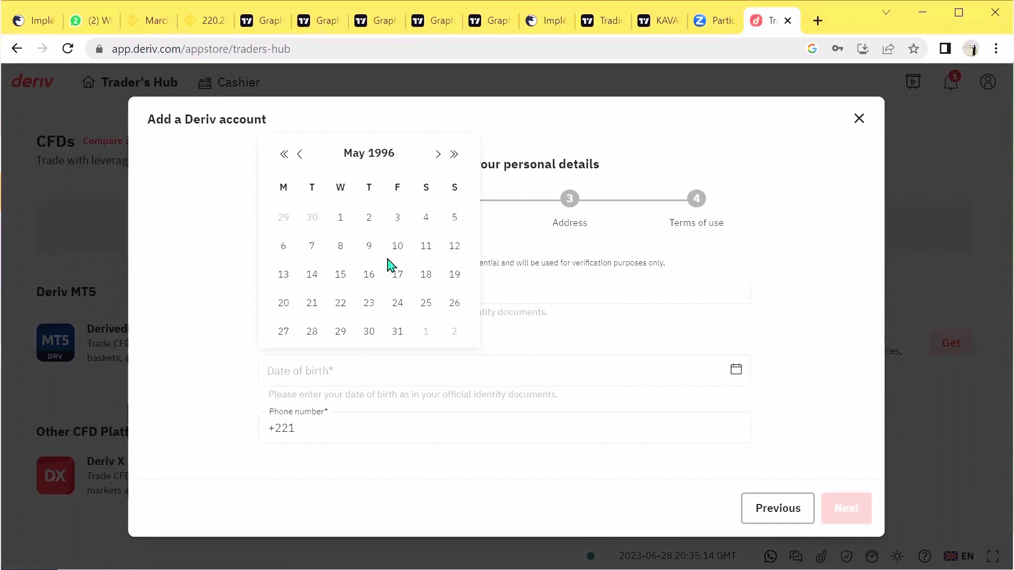
click(312, 307)
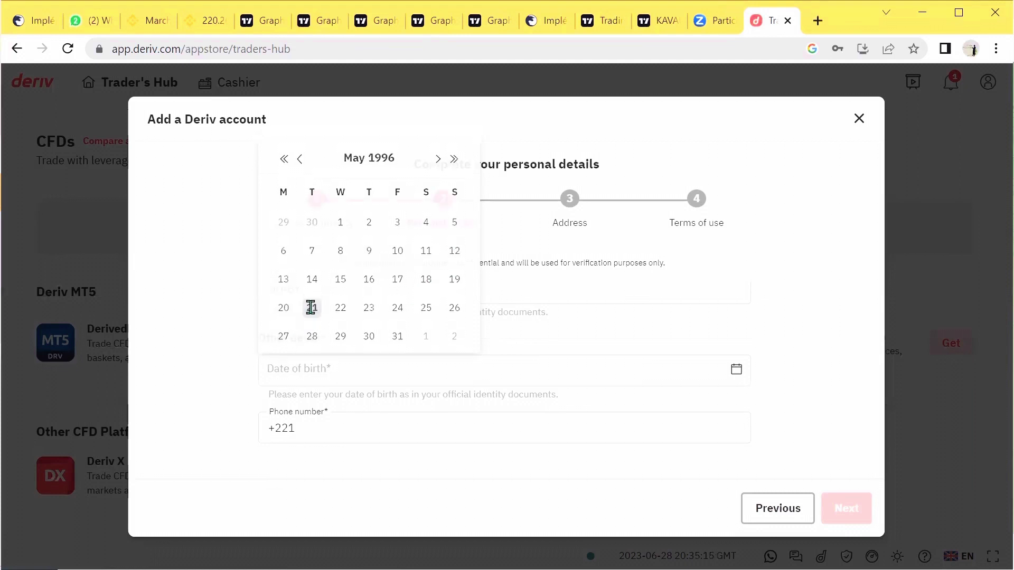
- Enter the phone number and advance to the Address step
click(522, 425)
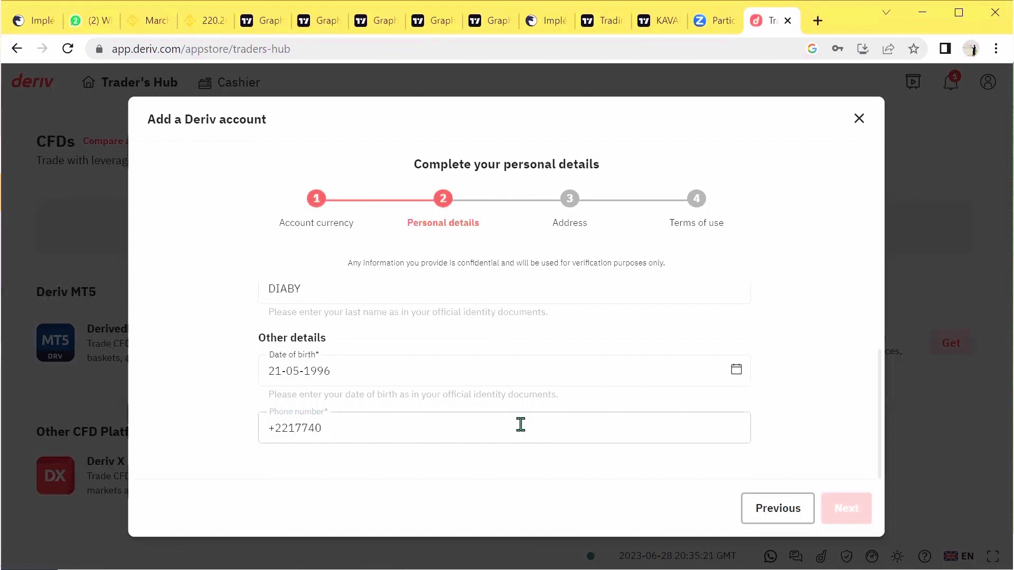
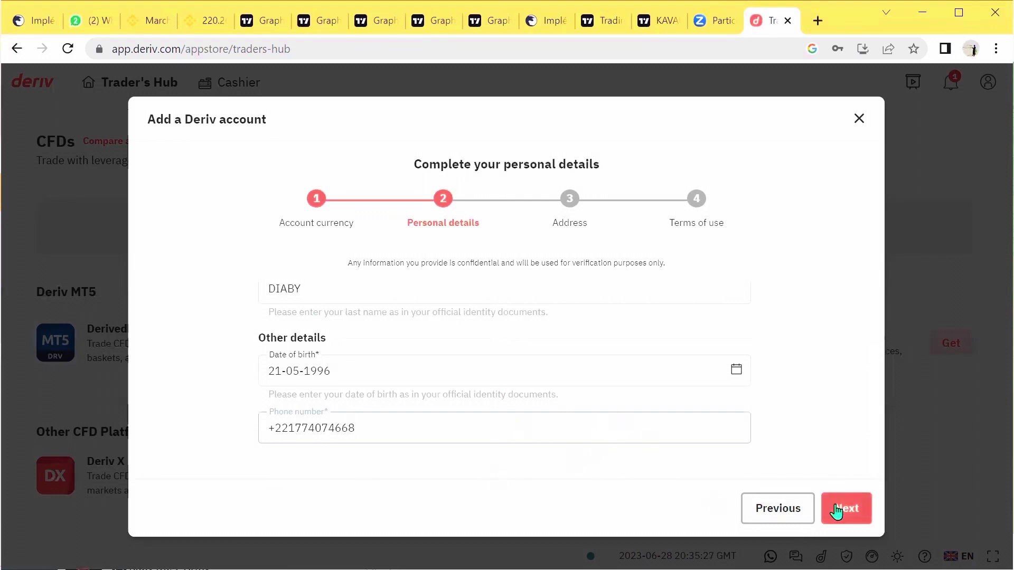
click(837, 507)
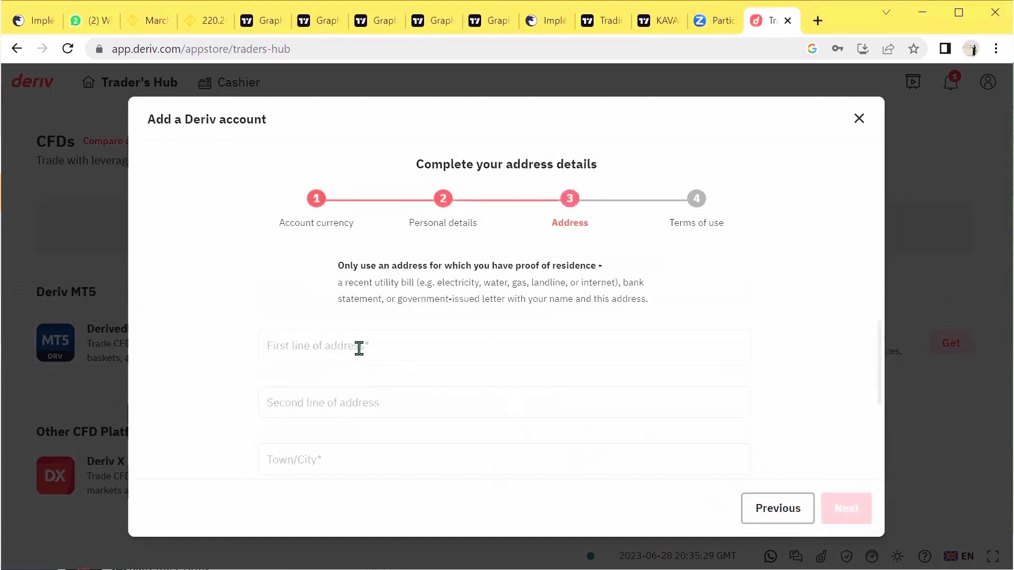
- Fill in the first and second address lines
click(400, 345)
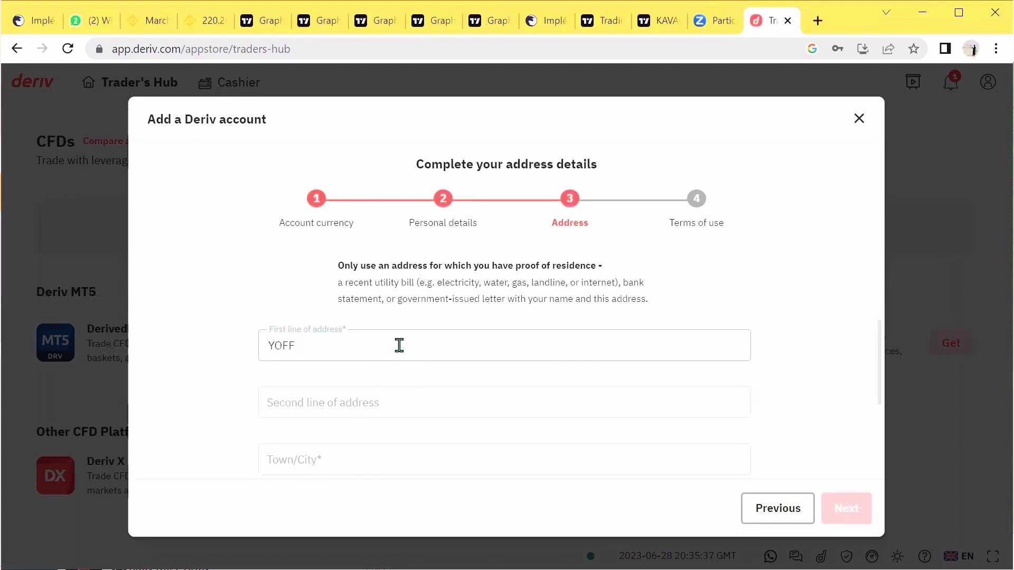
click(368, 402)
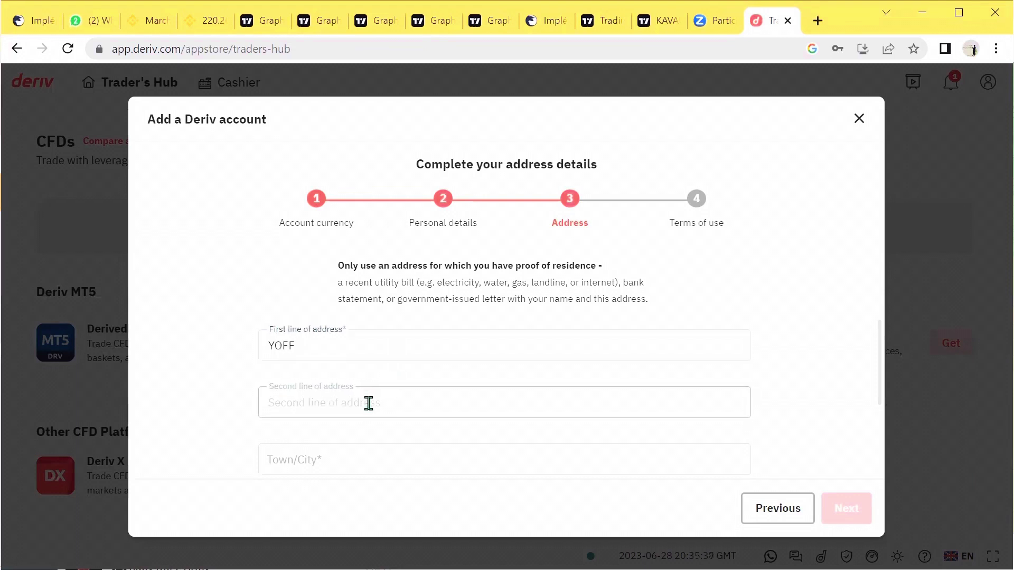
text(YOFF)
scroll(368, 398, down, 2)
scroll(369, 403, up, 2)
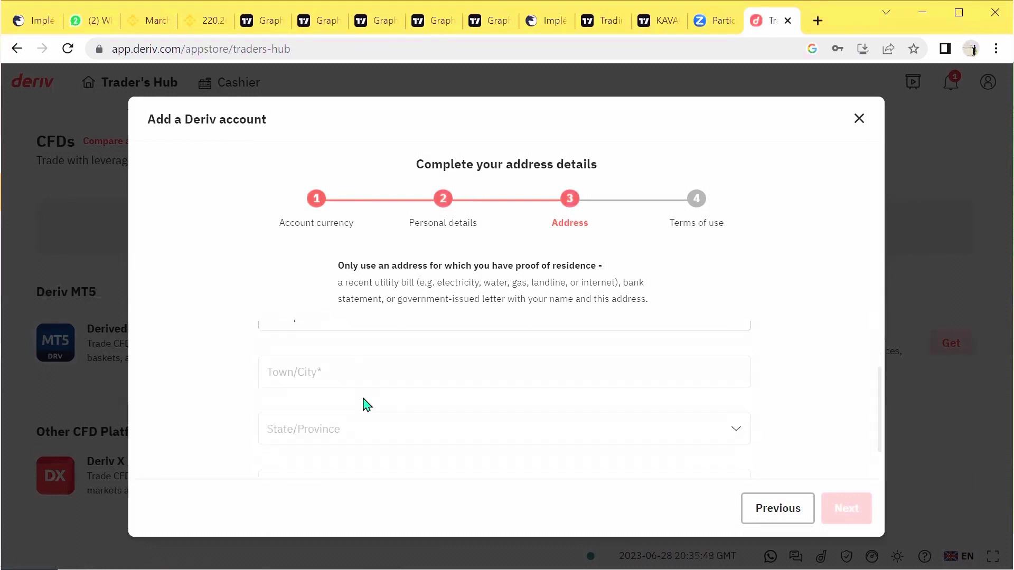
- Enter the town, choose Dakar as state/province, add the postal code and go on to Terms of use
click(368, 449)
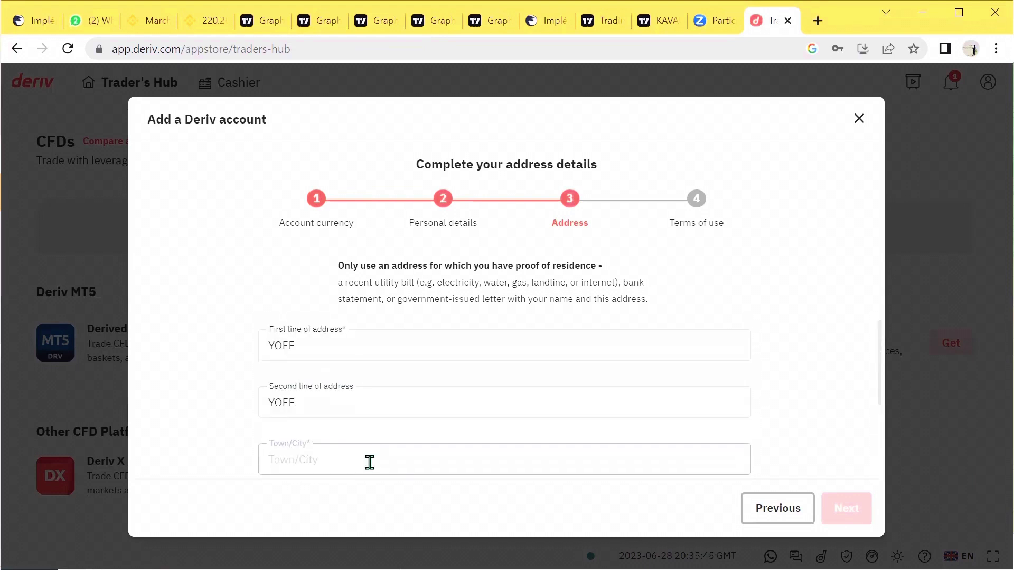
text(S)
key(BackSpace)
text(DAKAR)
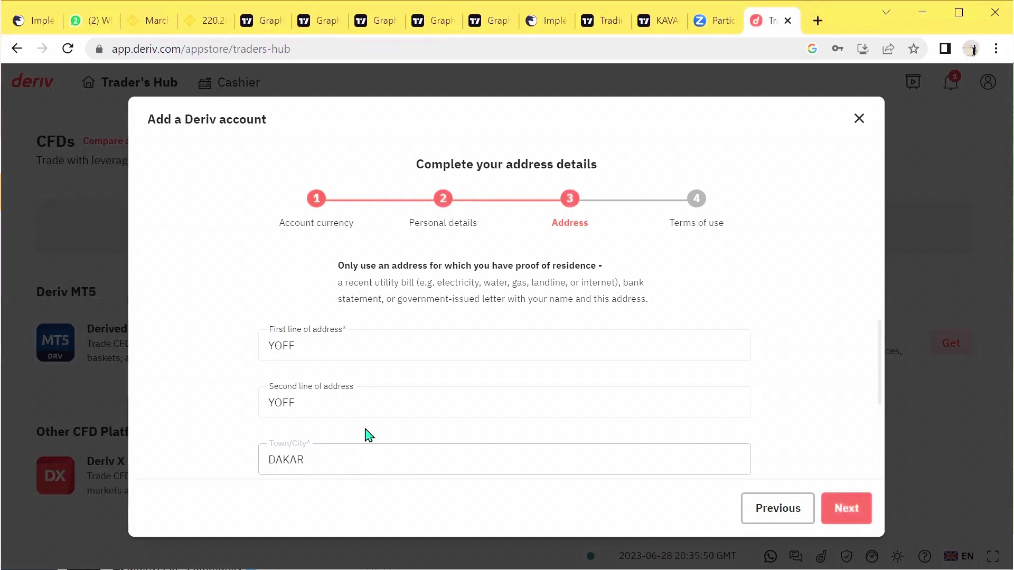
scroll(367, 433, down, 3)
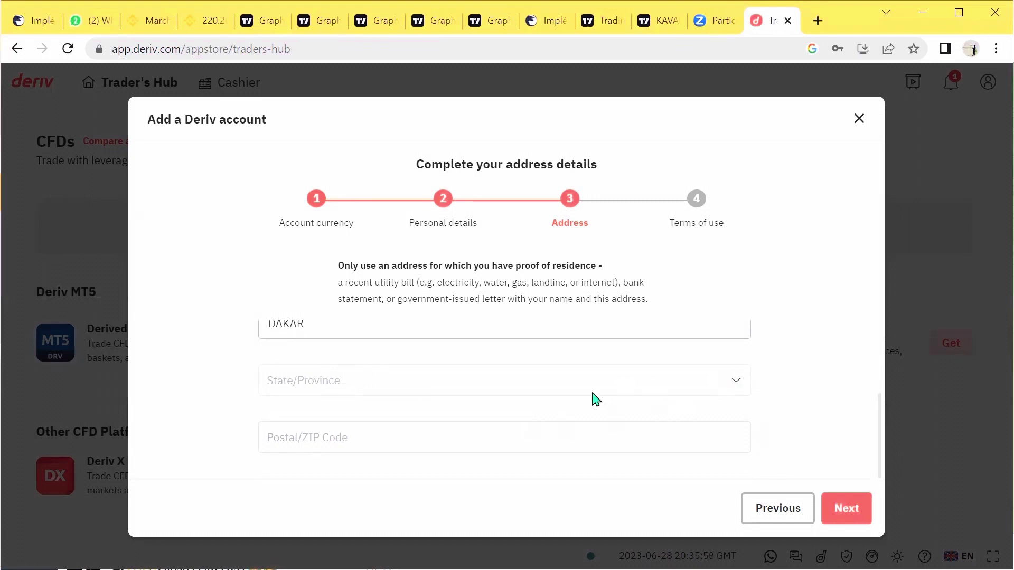
click(501, 379)
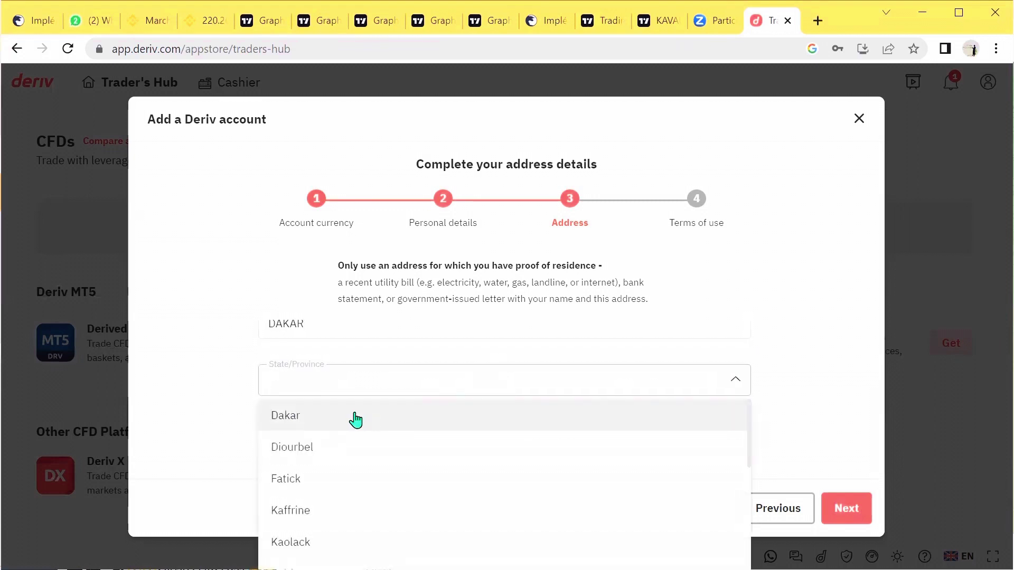
click(326, 417)
click(374, 436)
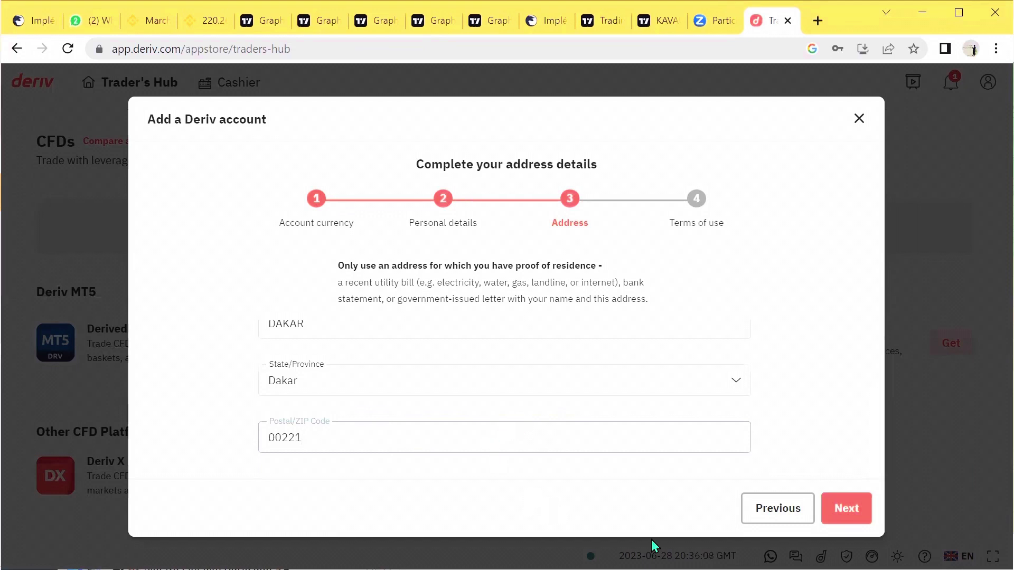
click(846, 513)
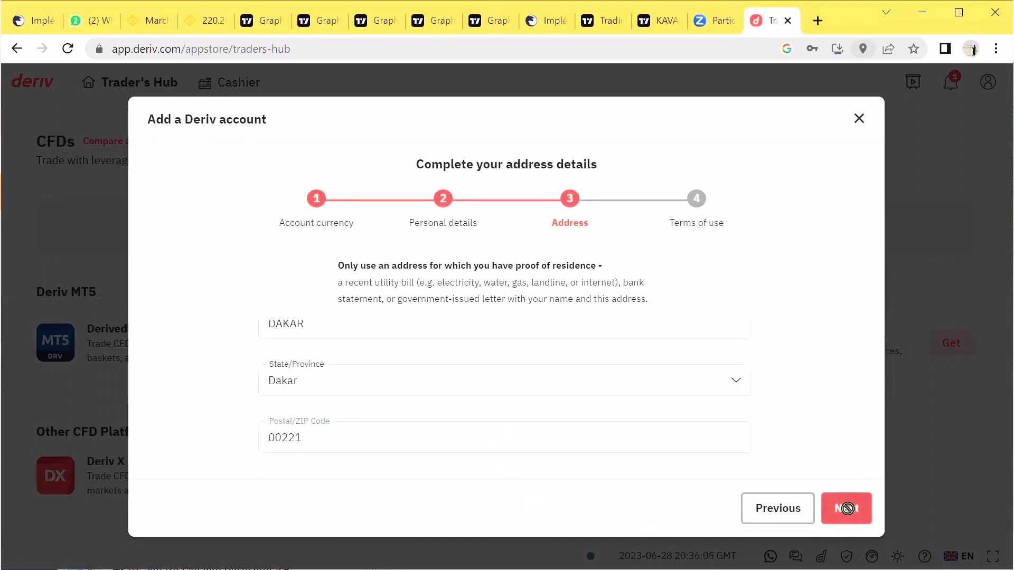
- Save the address in the browser, tick the non-PEP and terms boxes, submit, and close the 'Already signed up?' notice
click(809, 322)
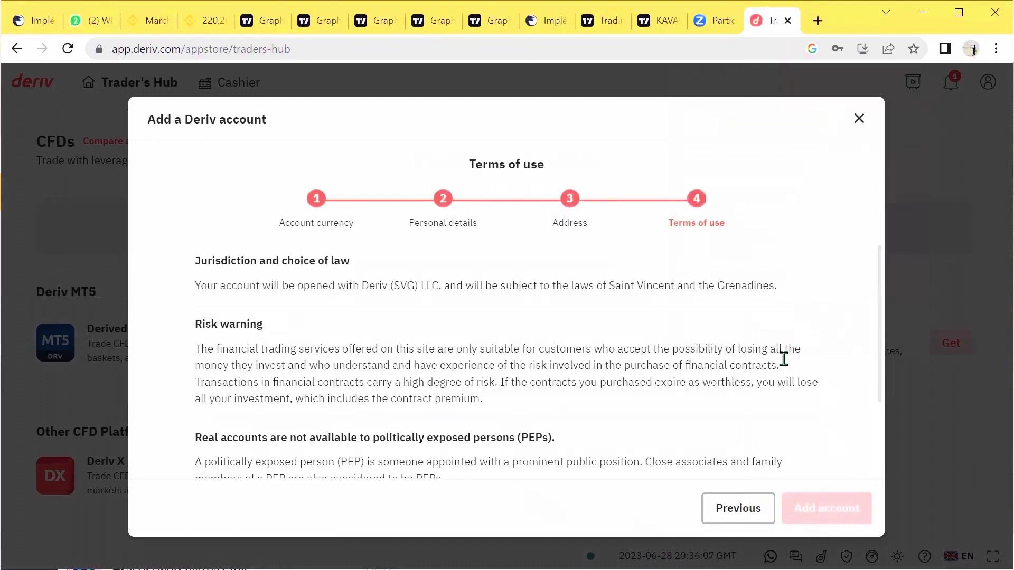
scroll(655, 398, down, 2)
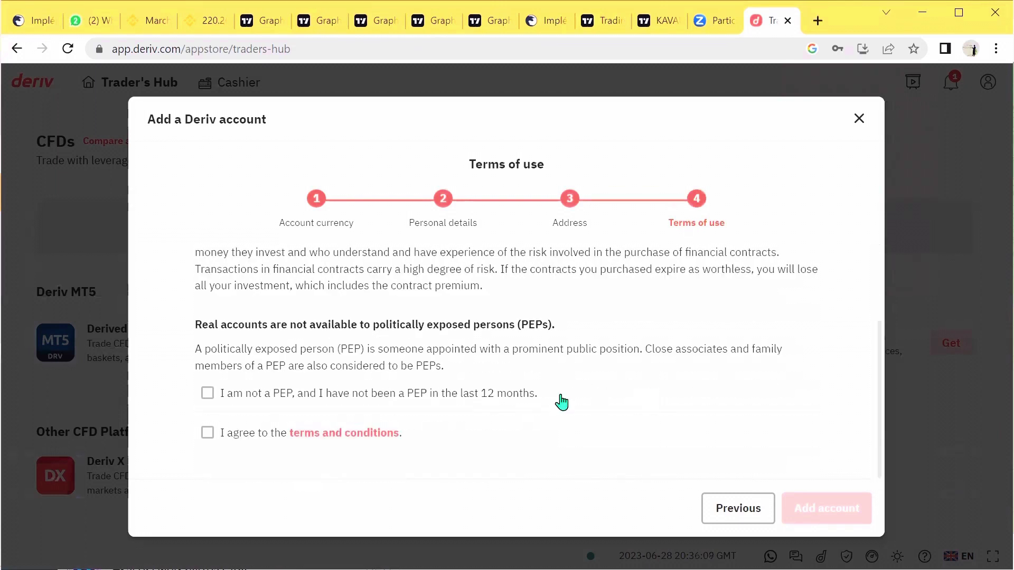
click(207, 394)
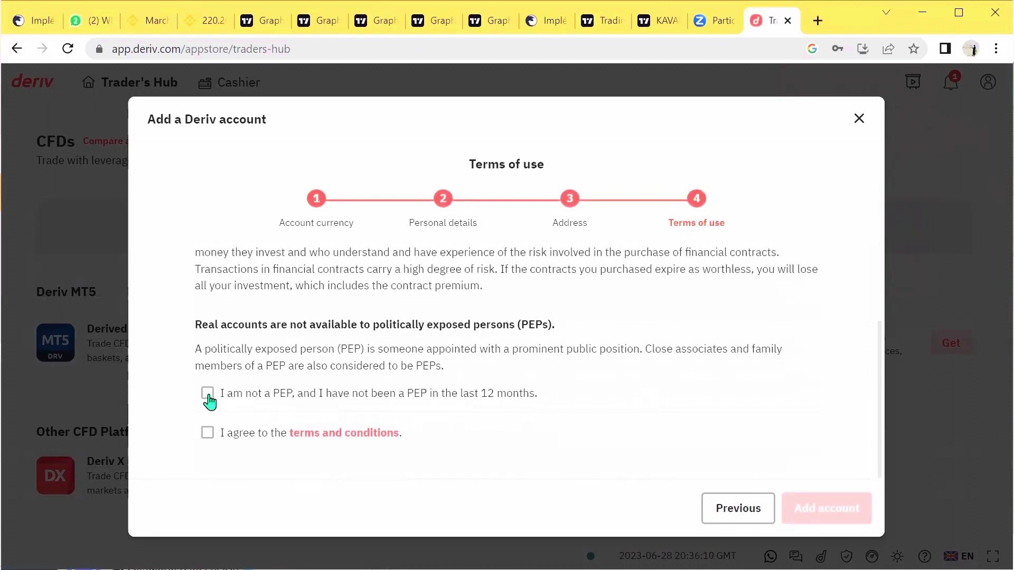
click(207, 434)
click(824, 521)
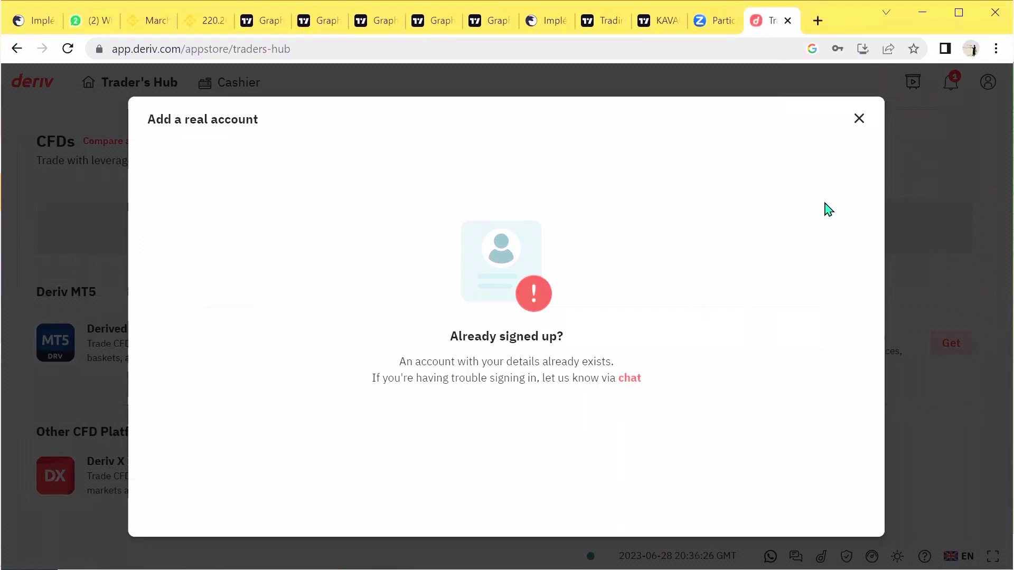
click(860, 120)
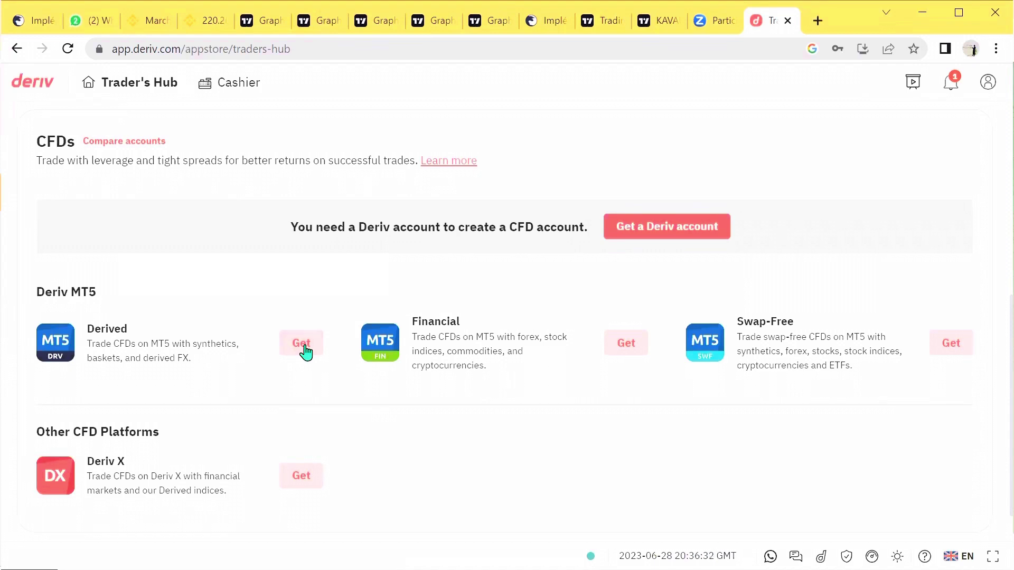
- Restart adding a Deriv account with US Dollar currency and begin typing the first name
click(307, 351)
click(574, 351)
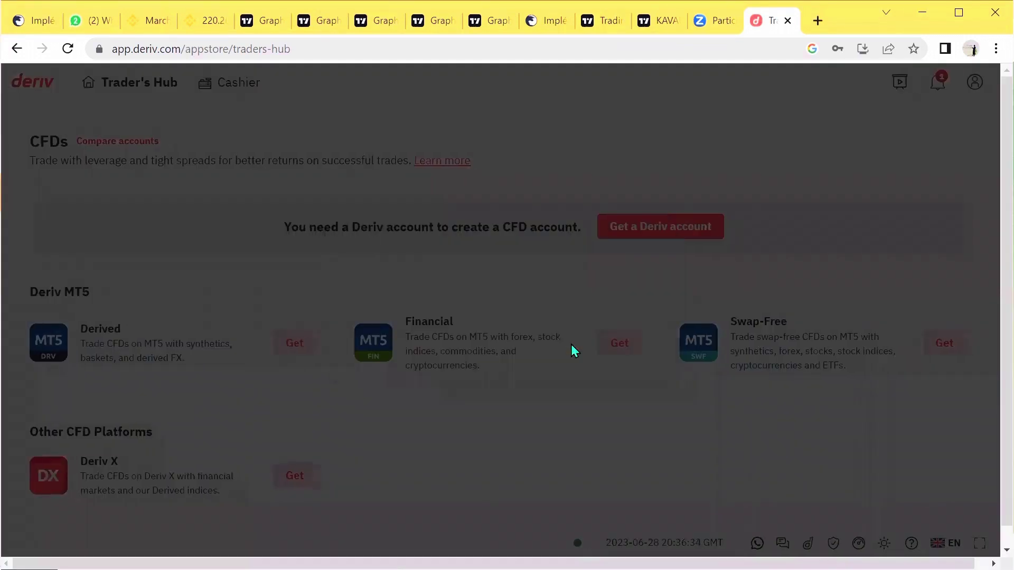
click(323, 343)
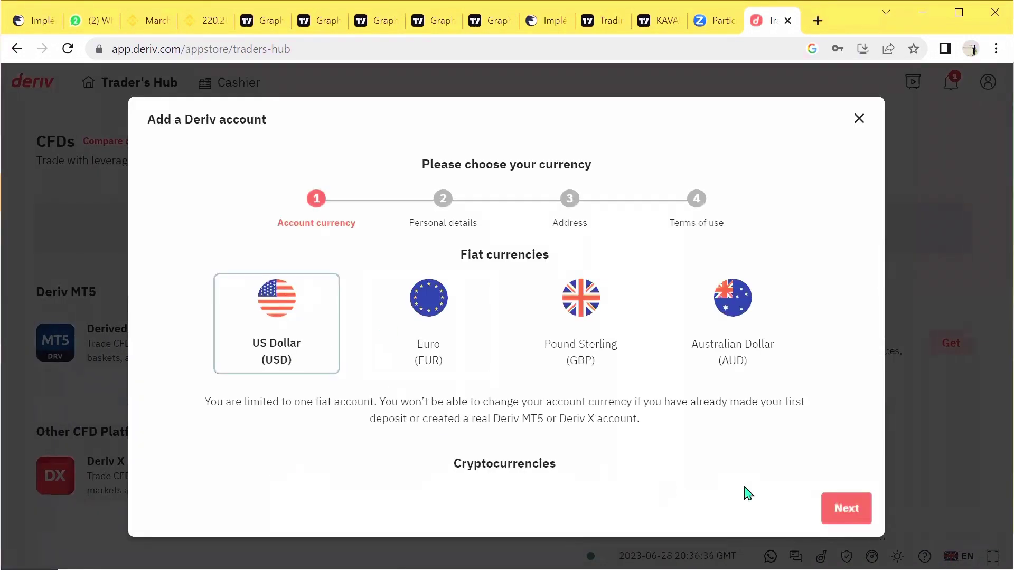
click(839, 510)
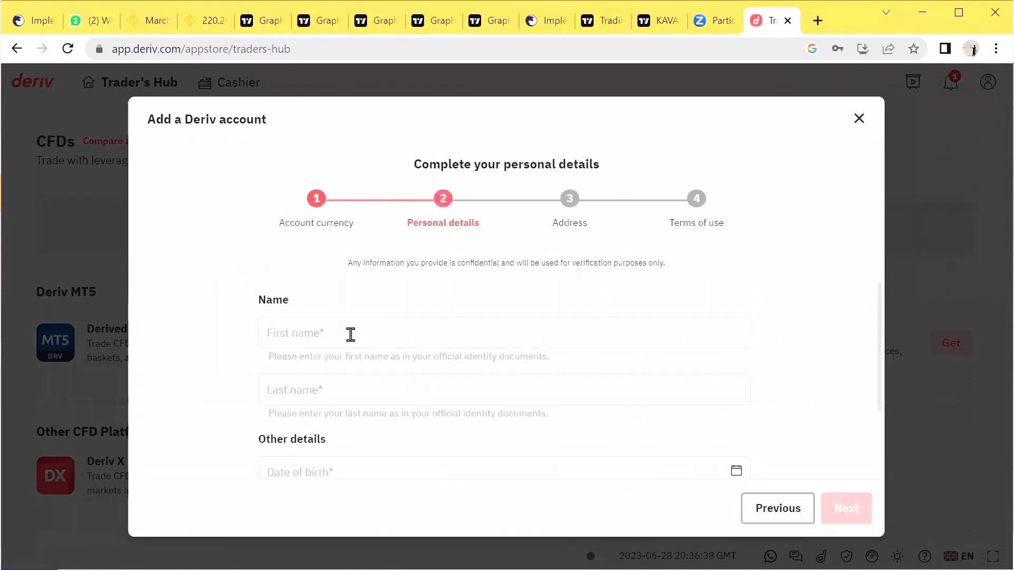
click(350, 335)
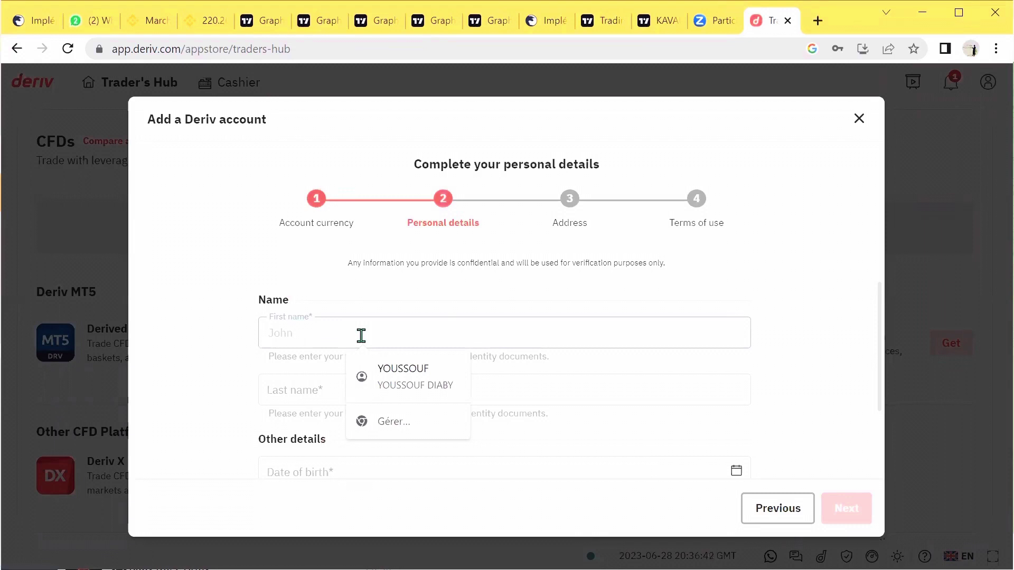
text(SAIBO)
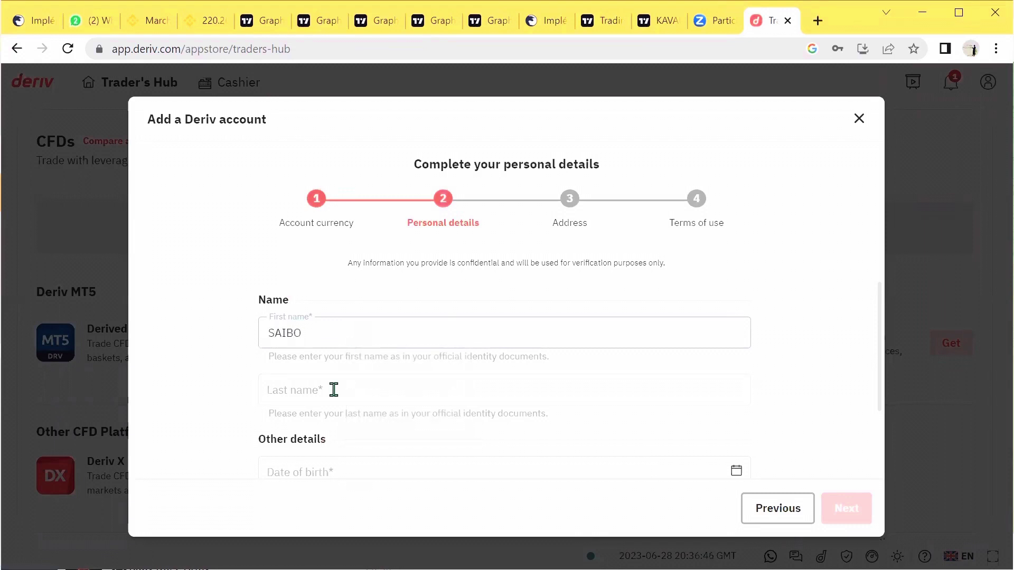
- Enter the last name, set the birth date to 8 April 2003, and autofill the phone number
click(334, 390)
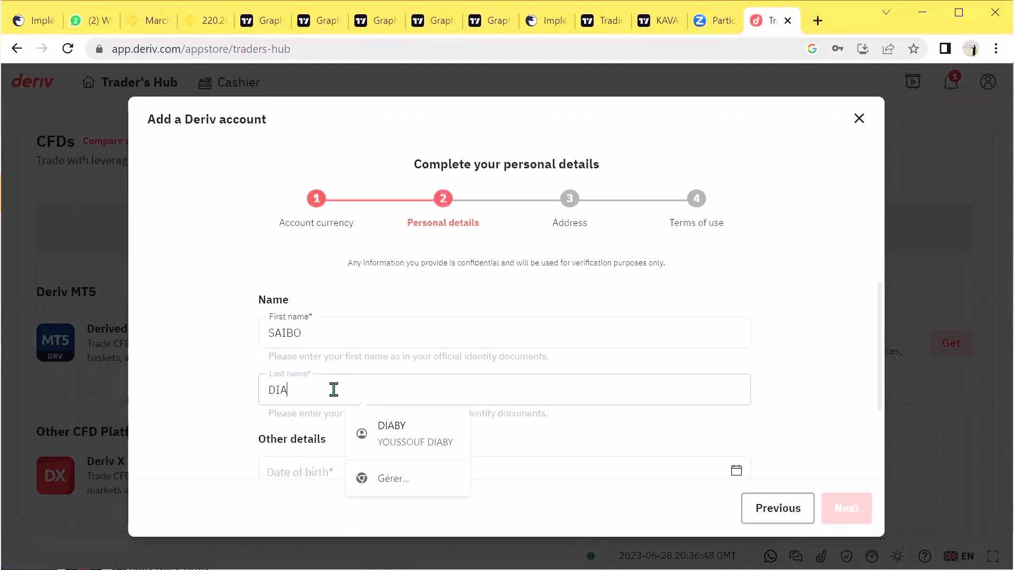
scroll(367, 383, down, 2)
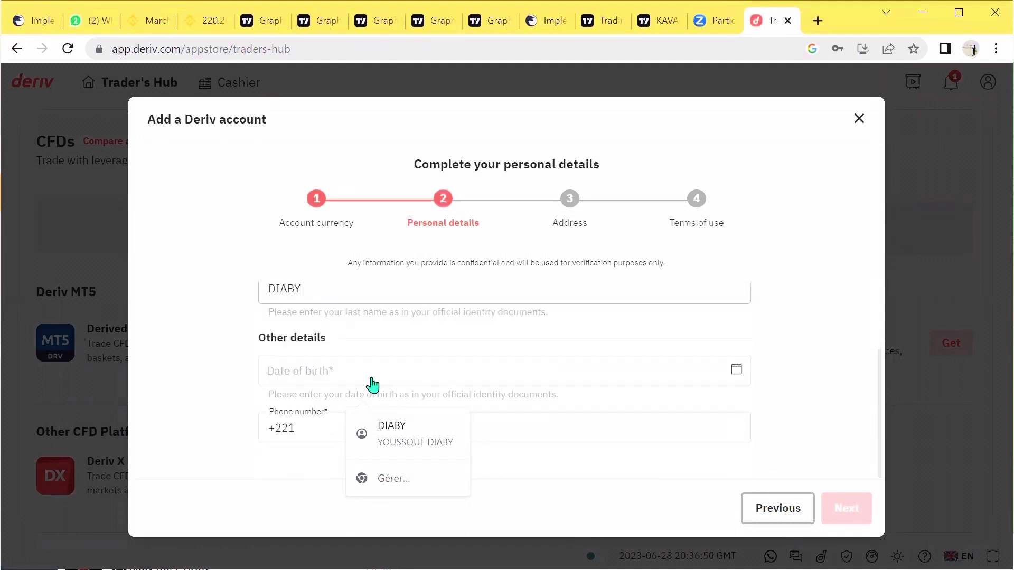
click(736, 370)
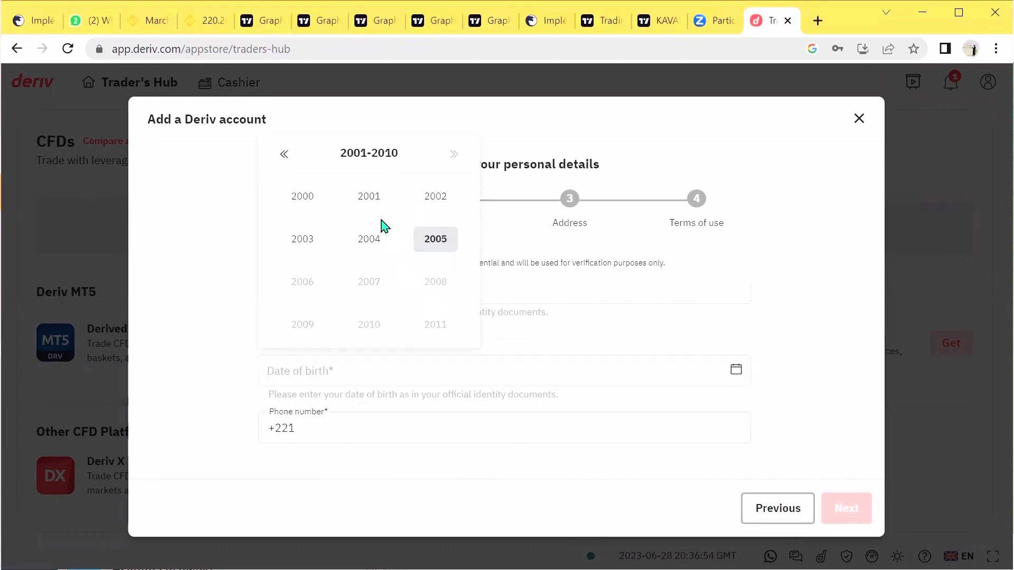
click(304, 241)
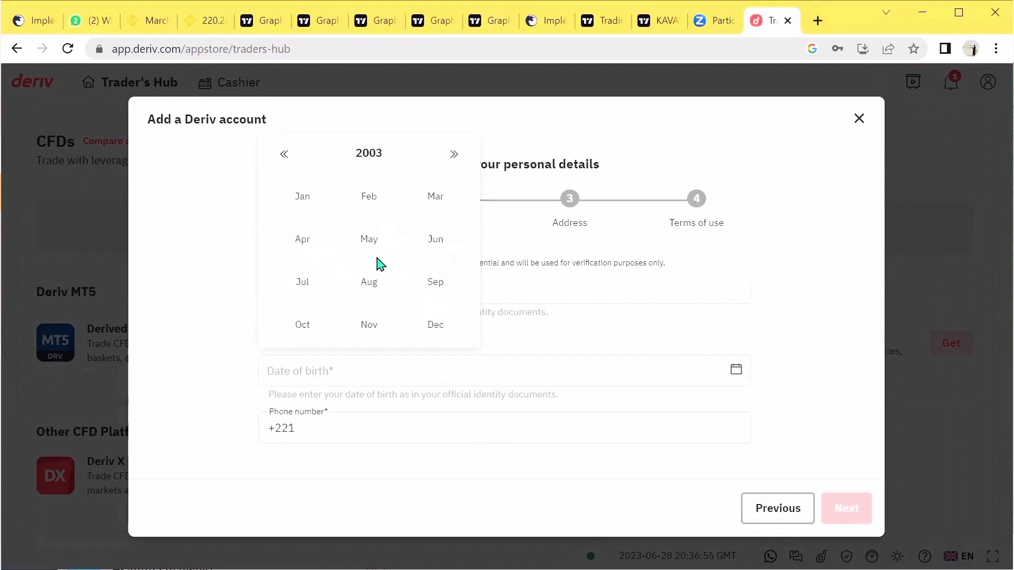
click(299, 250)
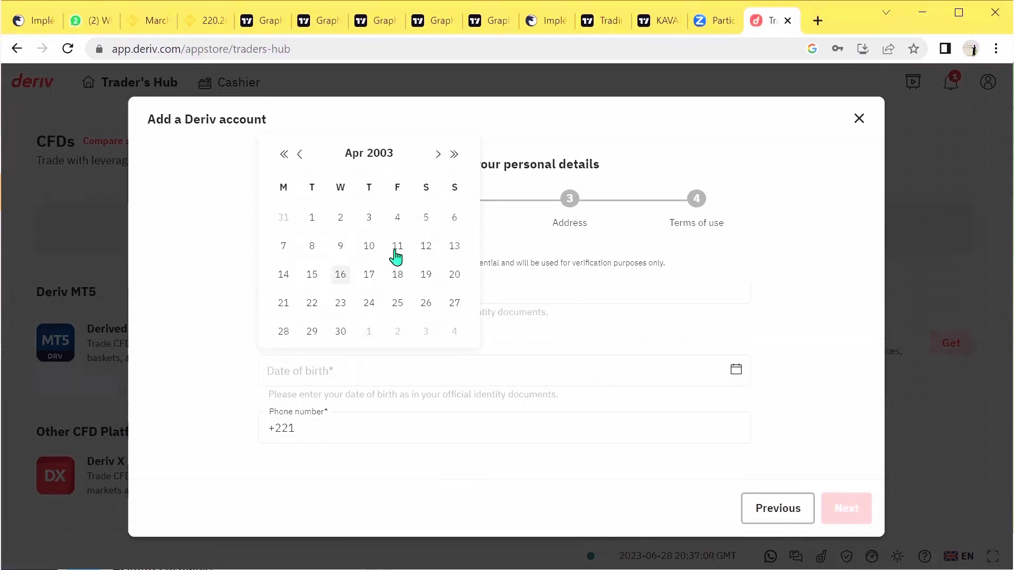
click(312, 247)
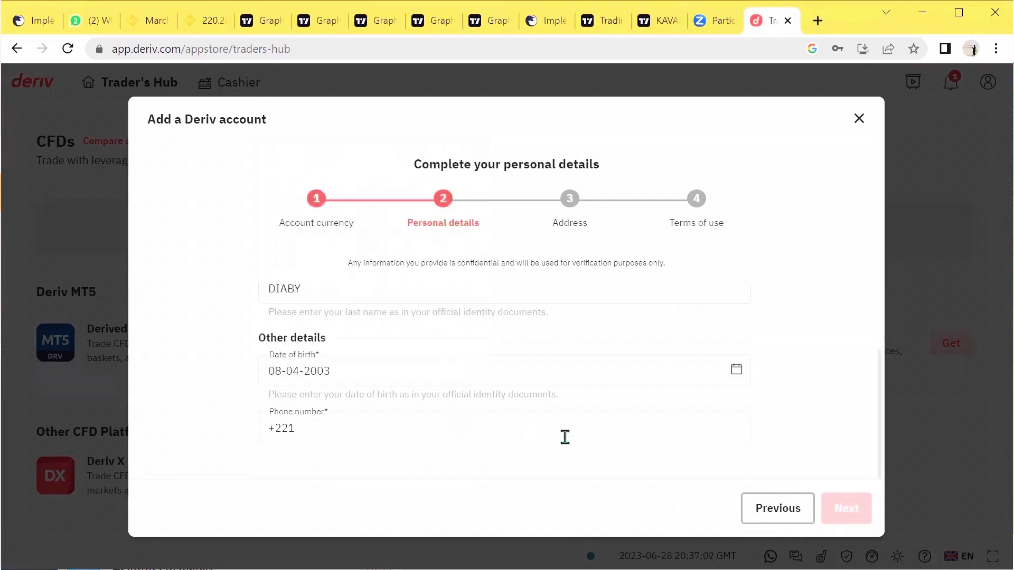
click(412, 426)
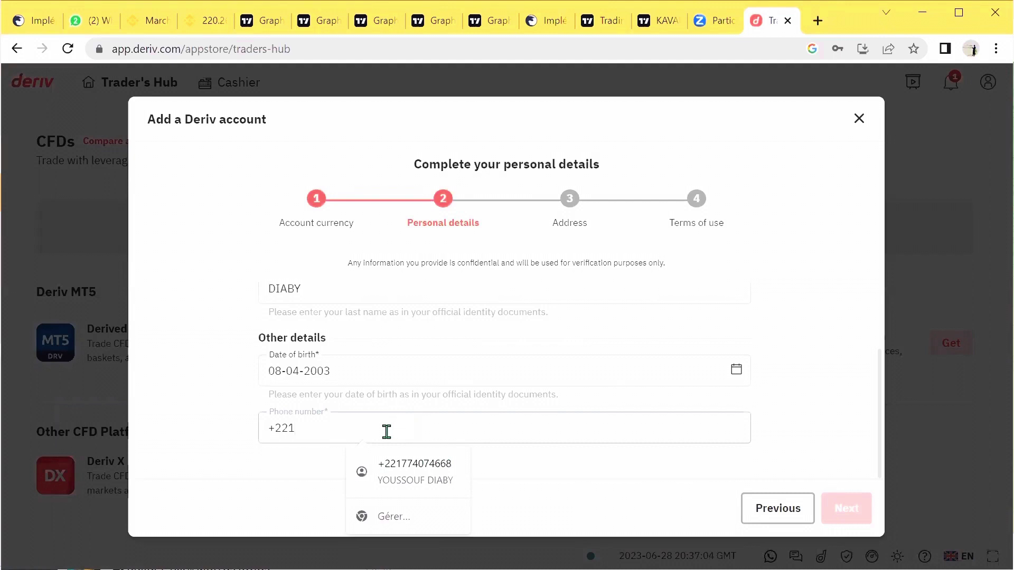
click(393, 470)
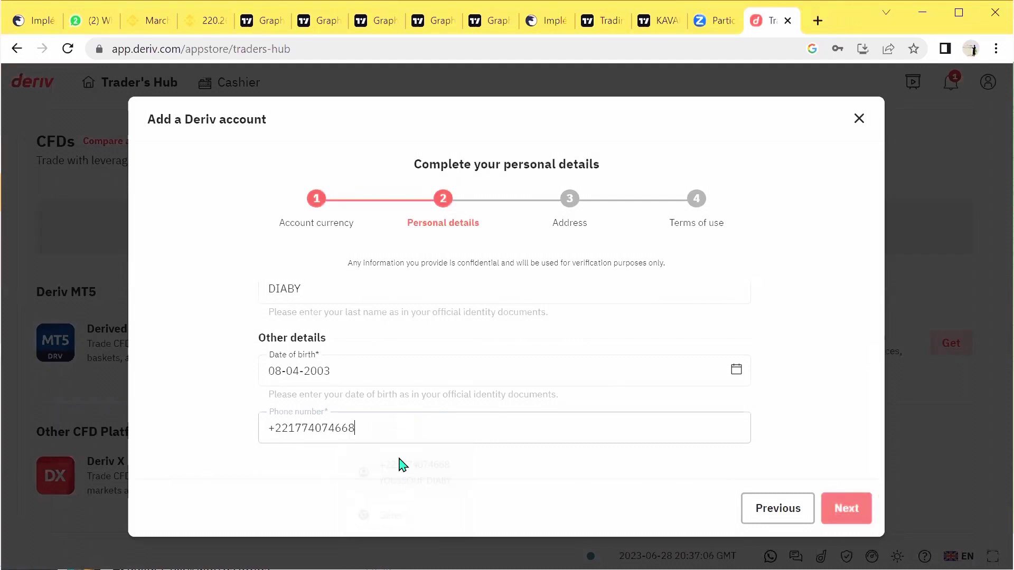
- Autofill the saved address, set State/Province to Dakar, and continue to Terms of use
click(843, 509)
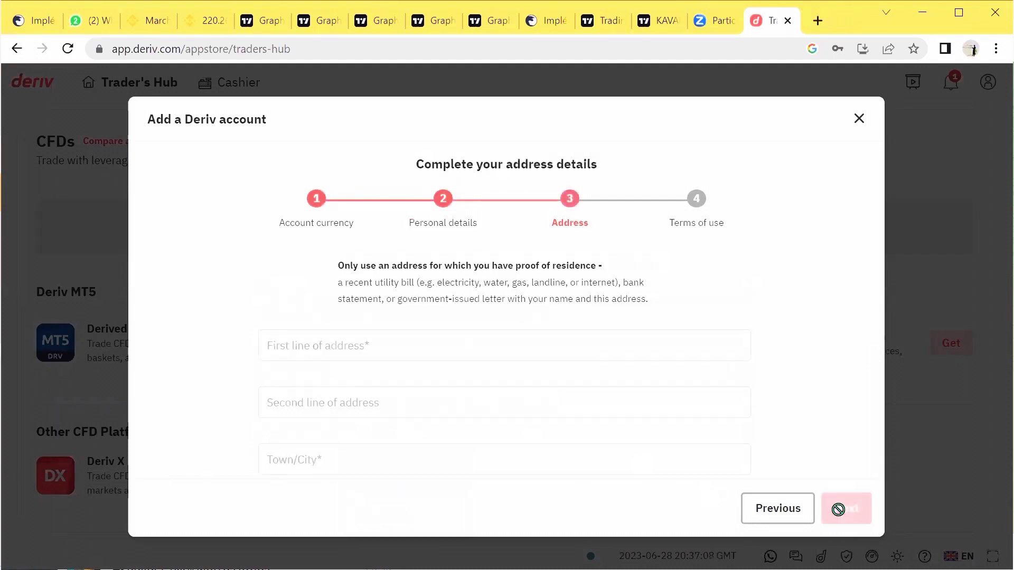
click(391, 341)
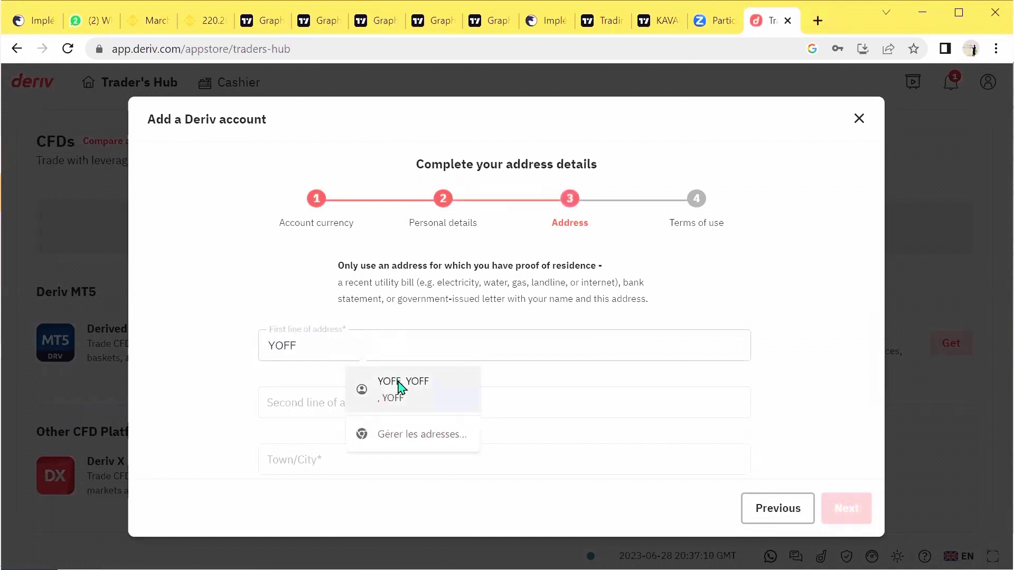
click(396, 380)
scroll(559, 426, down, 3)
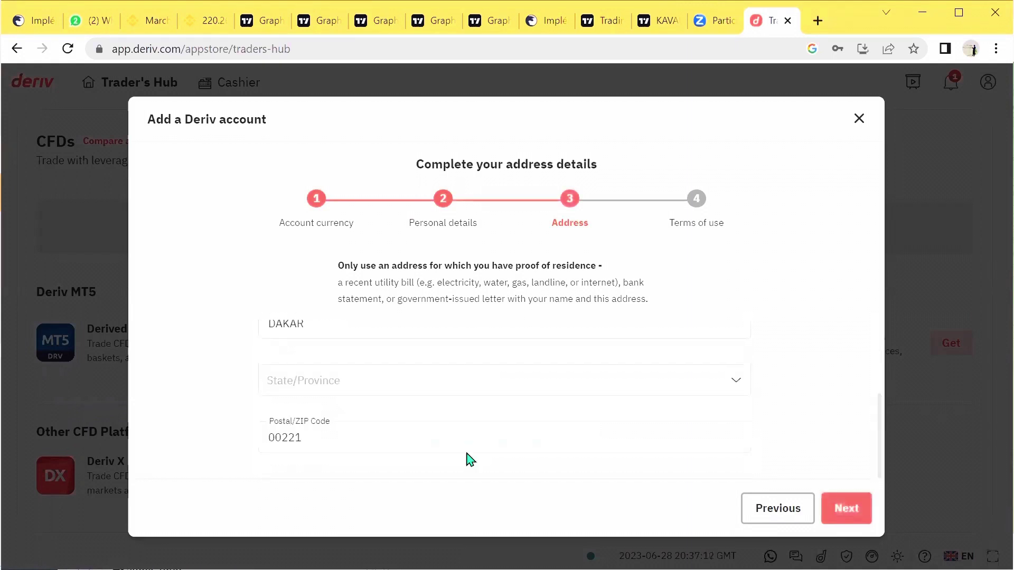
click(530, 385)
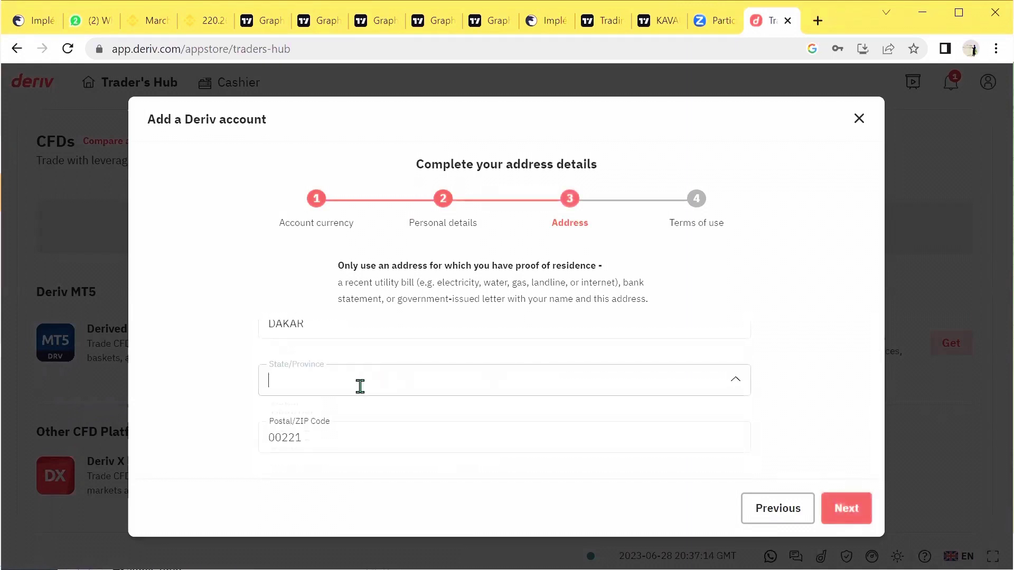
click(315, 420)
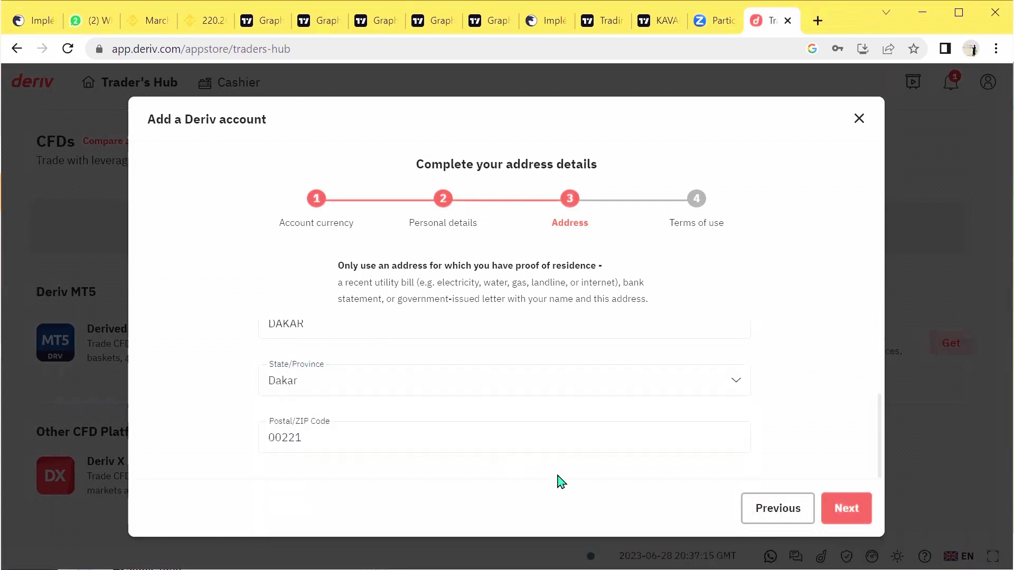
click(830, 515)
- Accept the non-PEP and terms declarations, create the real account, and skip the deposit offer
click(772, 322)
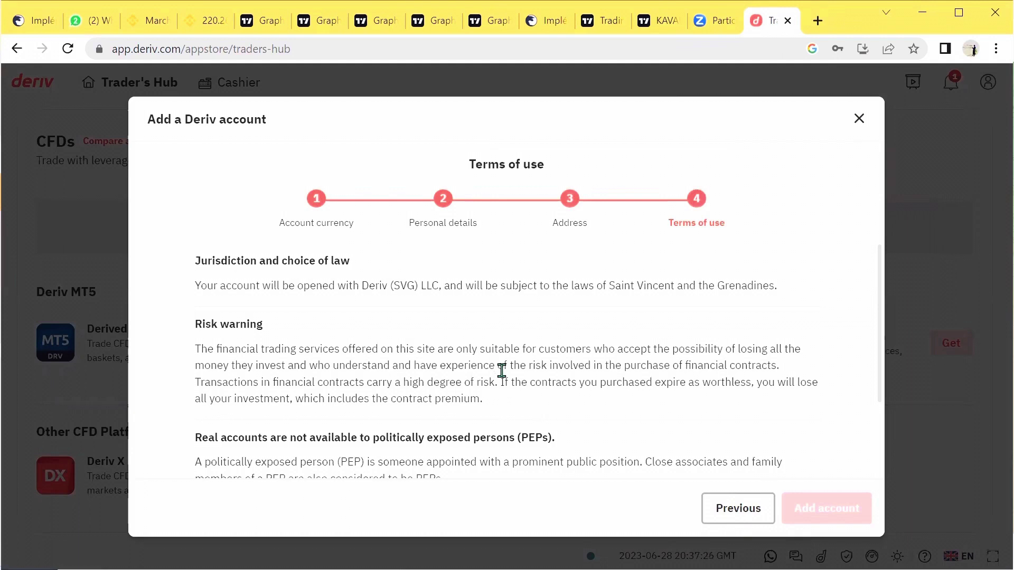
scroll(507, 375, down, 2)
click(208, 393)
click(207, 433)
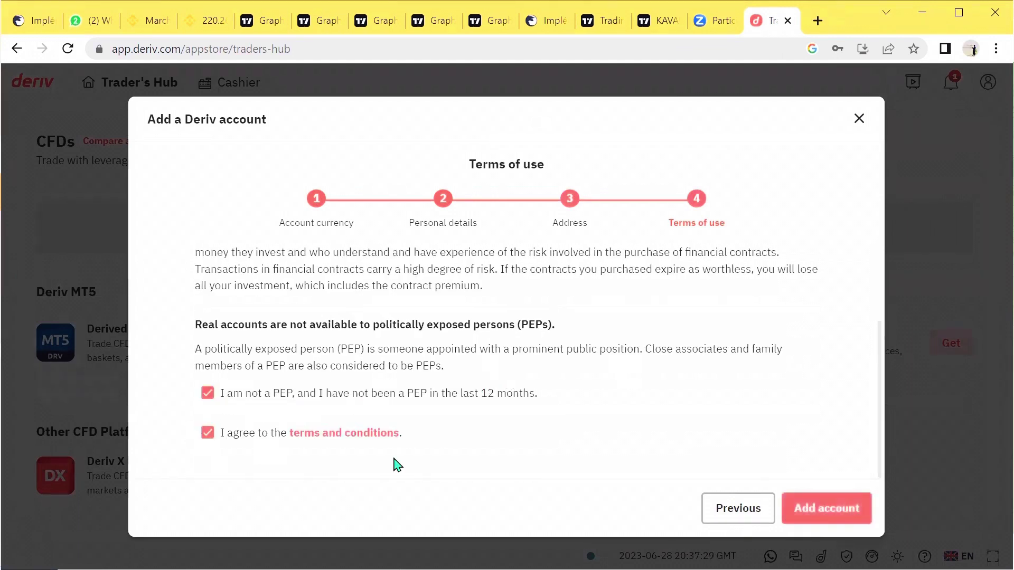
click(809, 515)
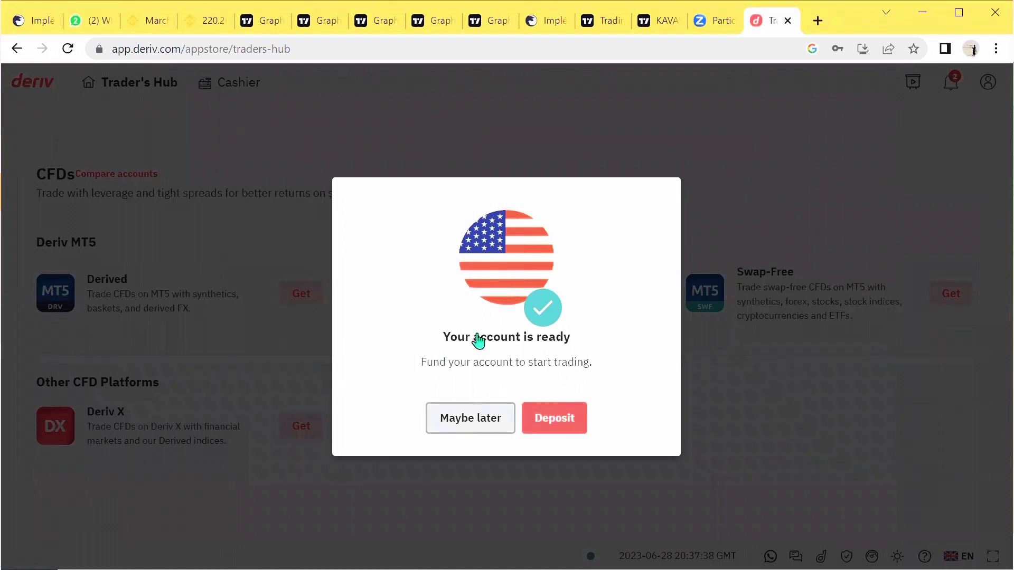
click(470, 418)
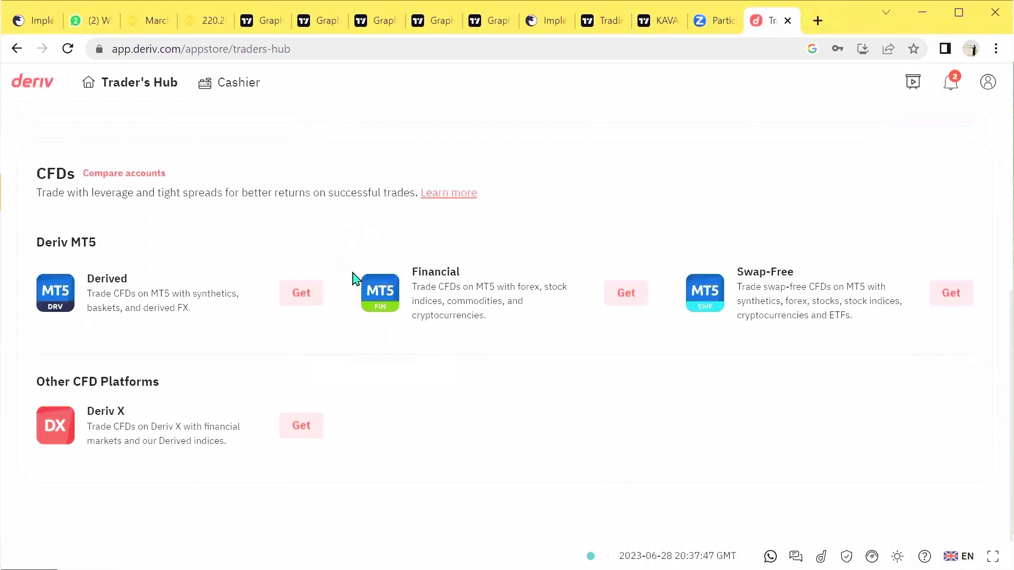
- Choose St. Vincent & Grenadines as the jurisdiction for the MT5 Derived account and continue
click(301, 293)
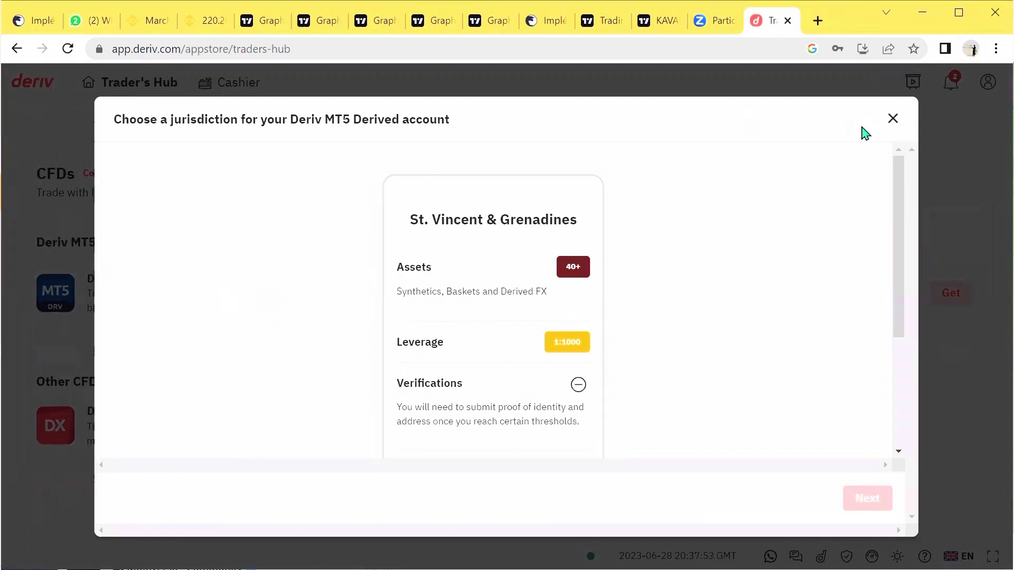
click(891, 120)
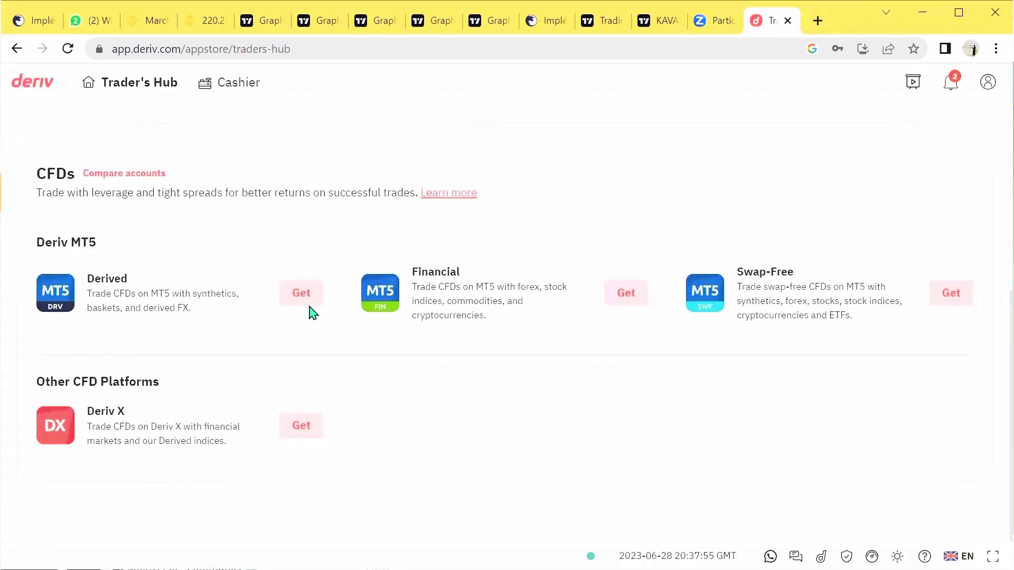
click(300, 294)
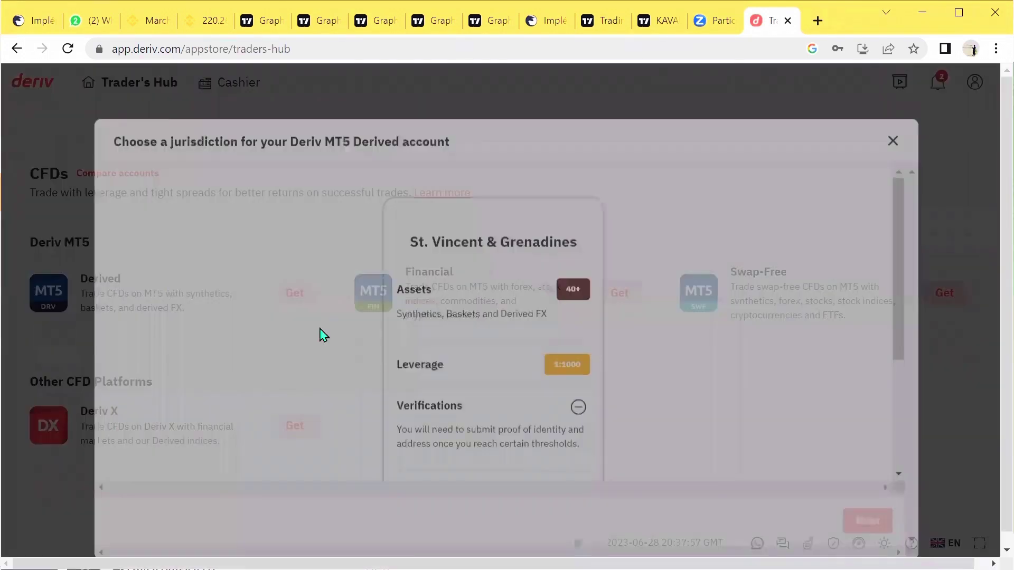
scroll(541, 322, down, 3)
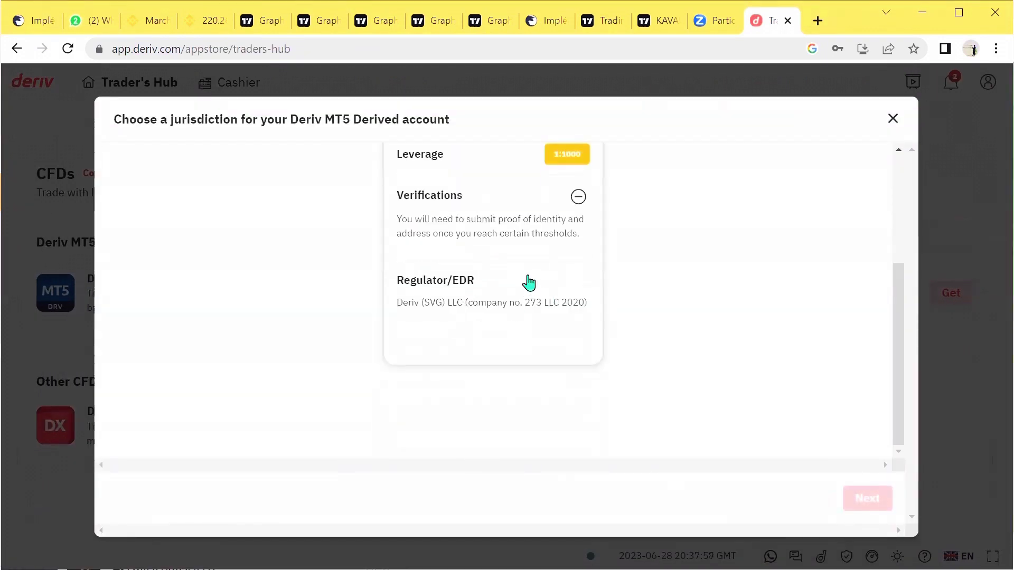
click(531, 287)
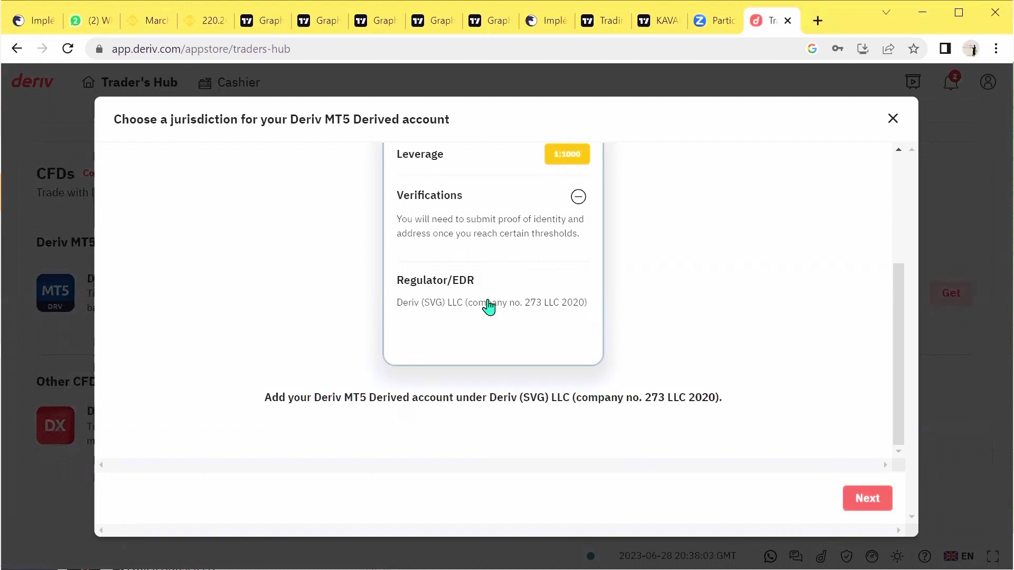
click(851, 508)
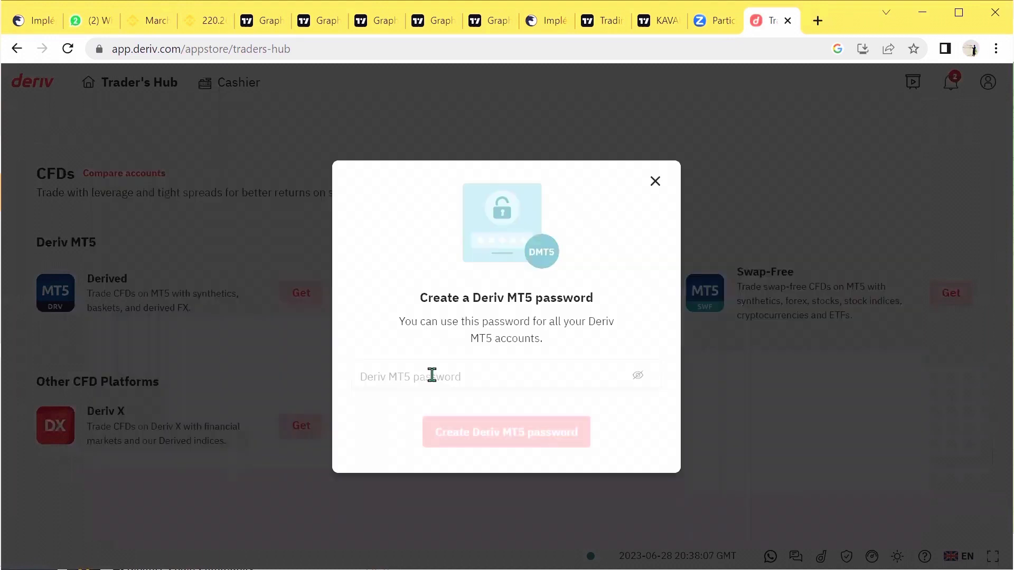
- Create the MT5 password from the saved one, skip the transfer, and show the Derived account's login details
click(433, 376)
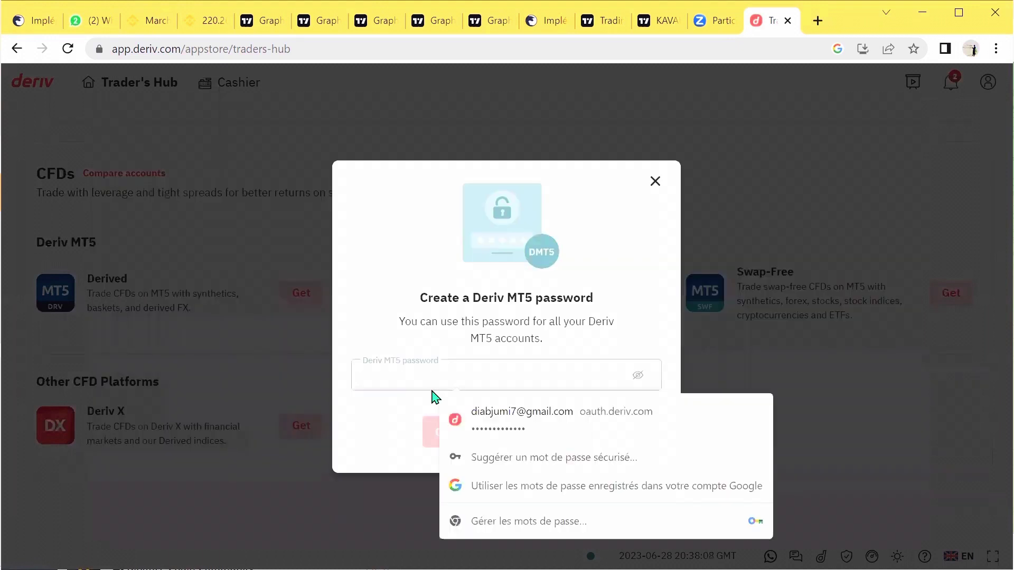
click(485, 413)
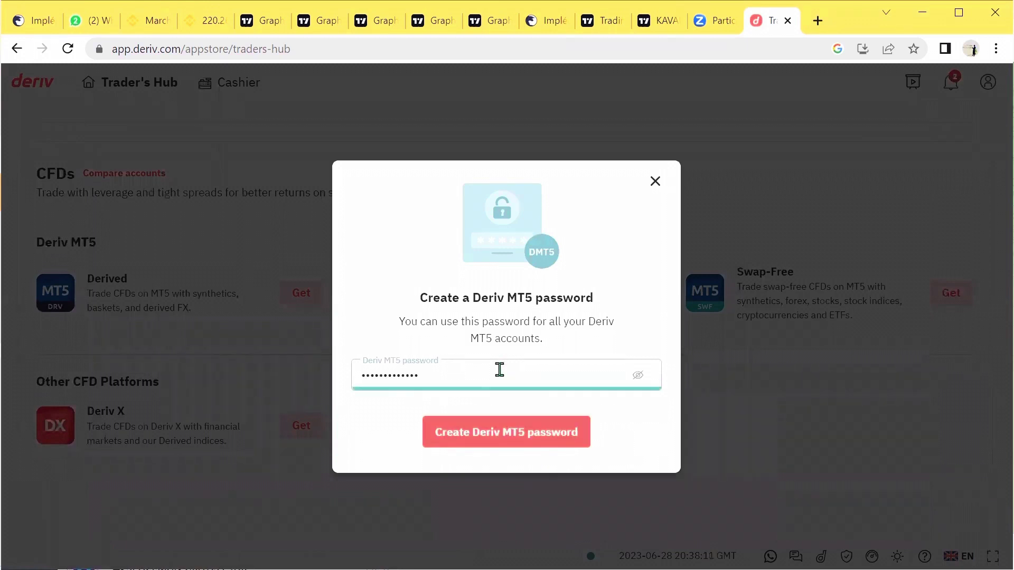
click(474, 438)
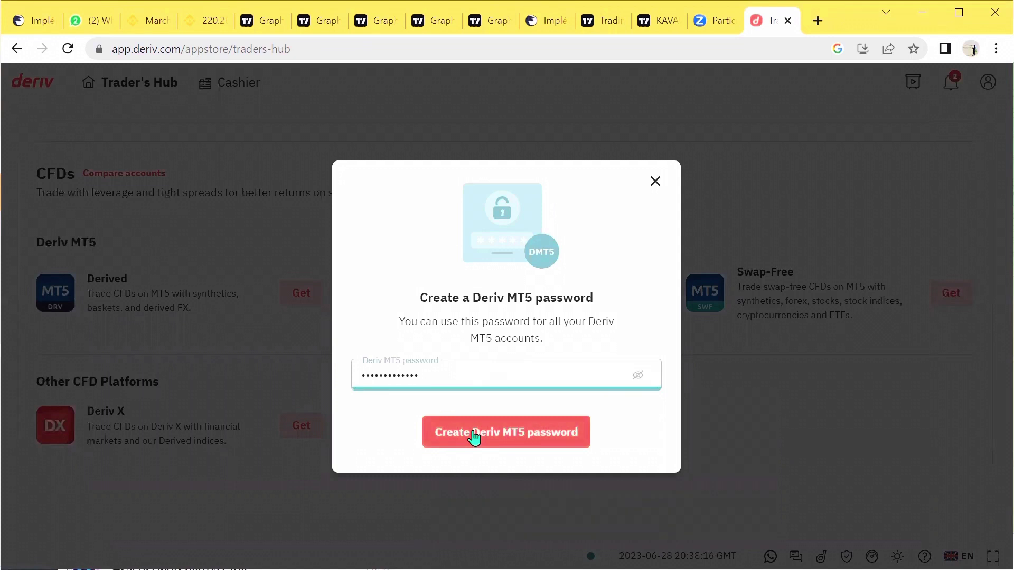
click(473, 438)
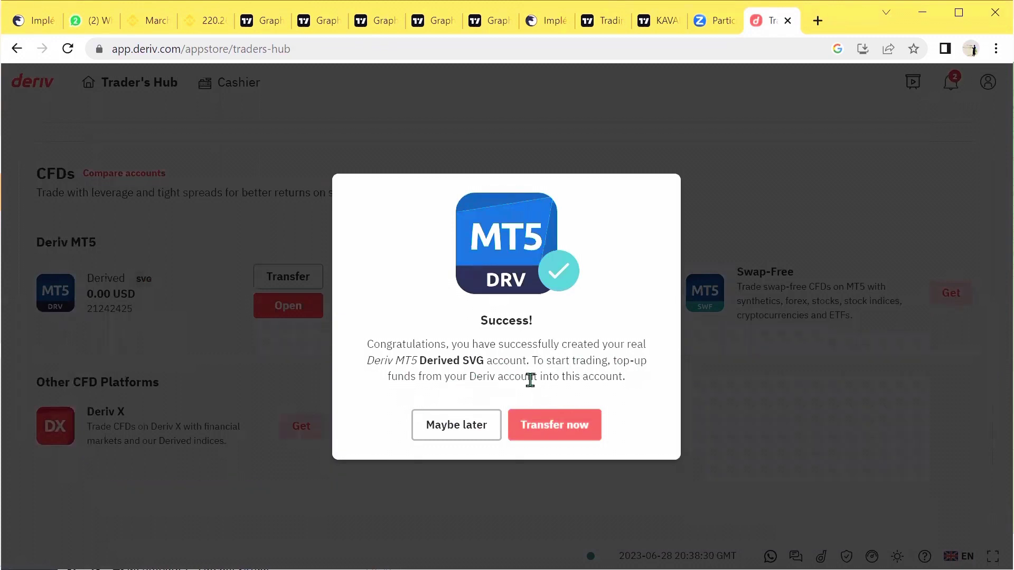
click(444, 425)
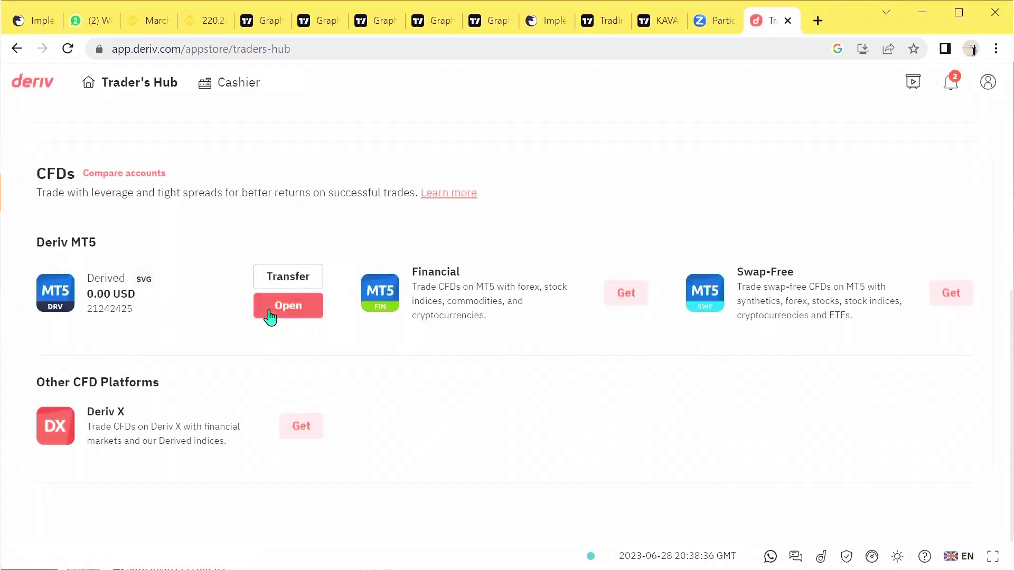
click(294, 312)
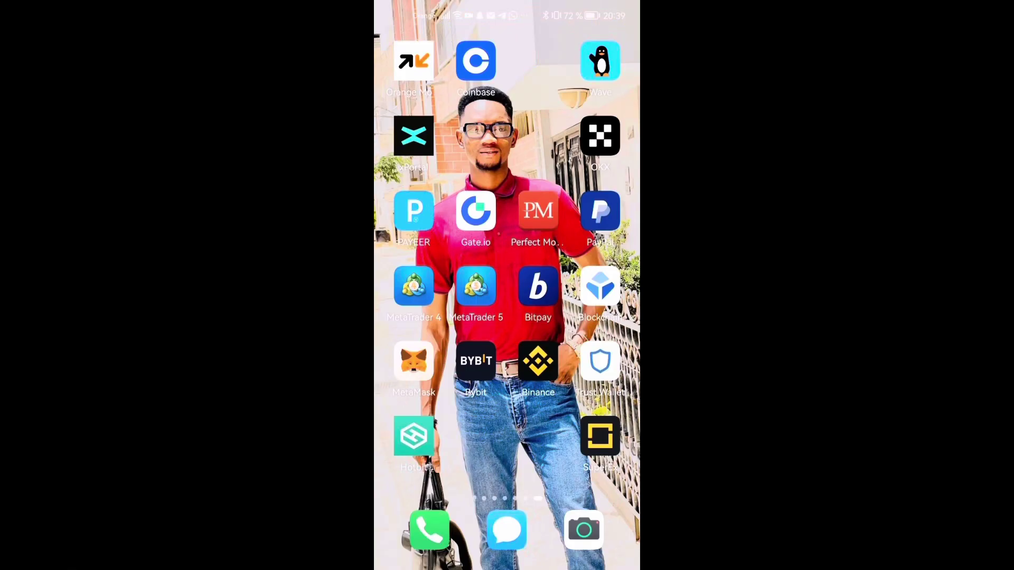
- Launch MetaTrader 5, add an account from account management, and pick Deriv Limited via a 'deriv' search
click(476, 286)
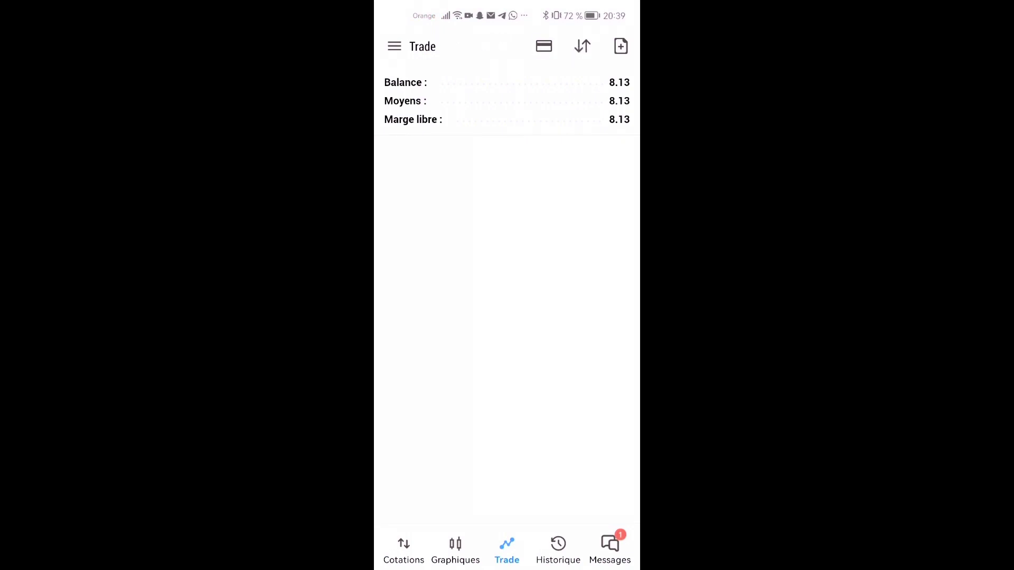
click(394, 46)
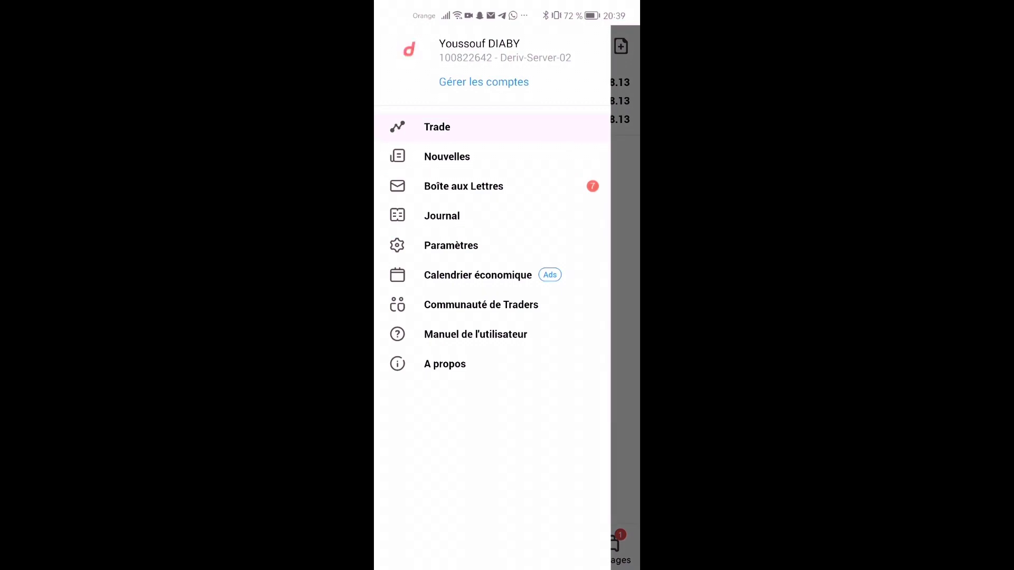
click(467, 85)
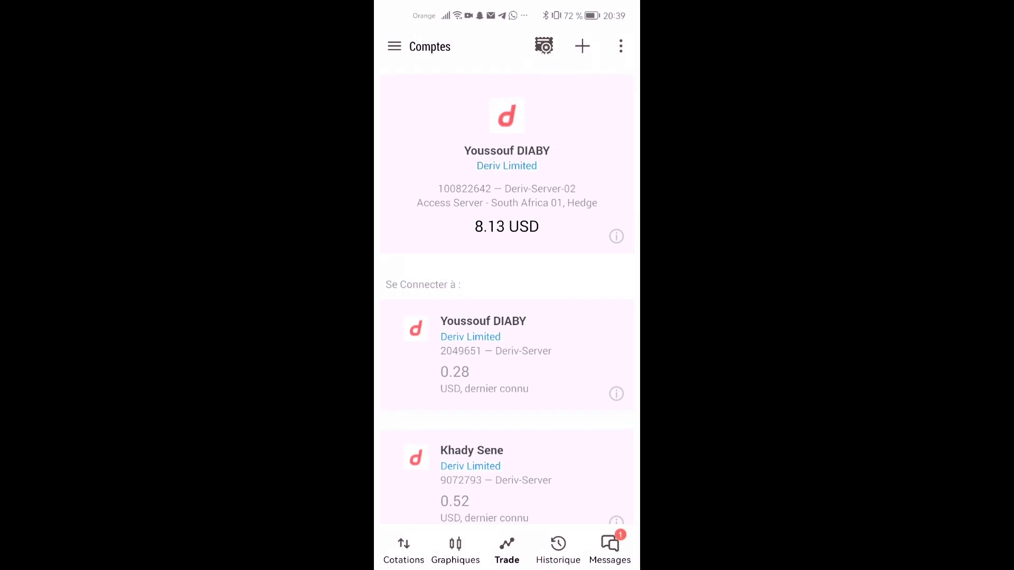
click(581, 46)
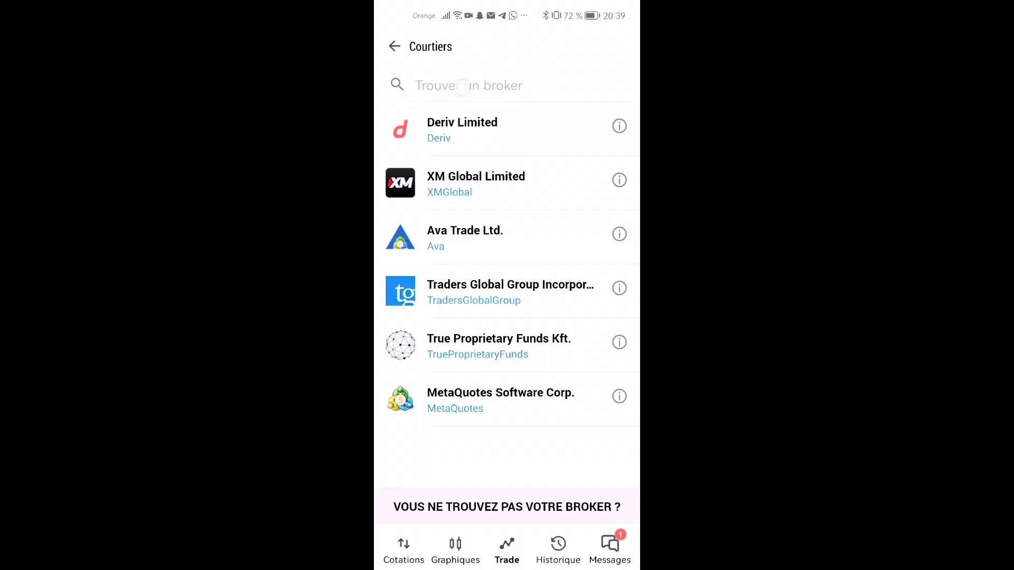
click(462, 86)
text(deriv)
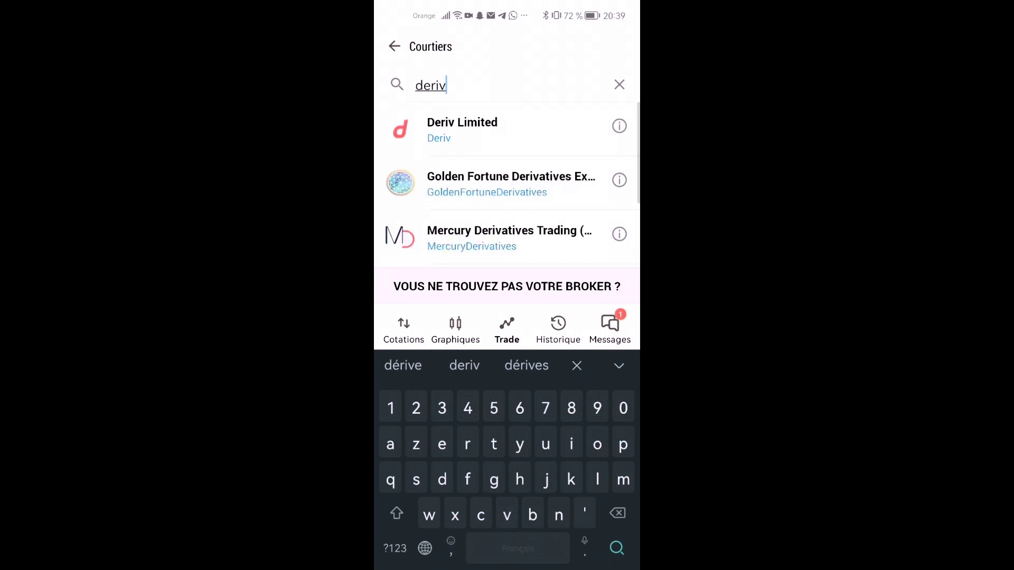
click(476, 130)
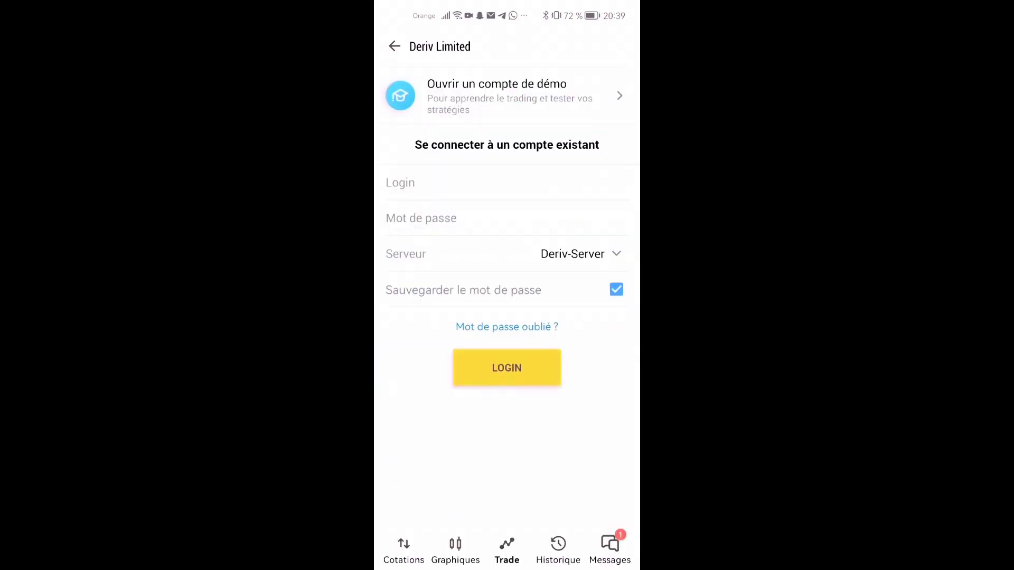
- Enter the Derived account's MT5 login number and password
click(579, 186)
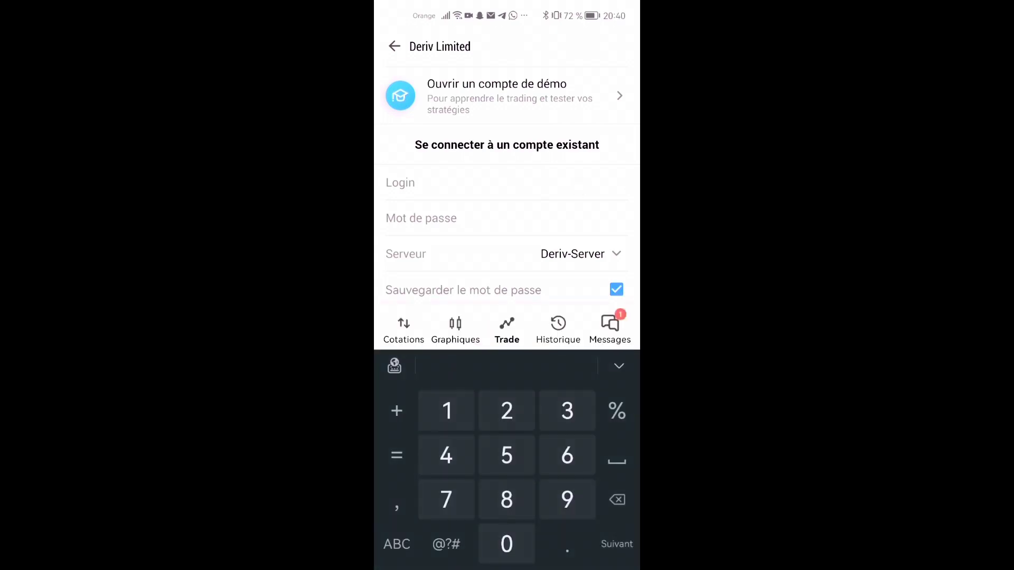
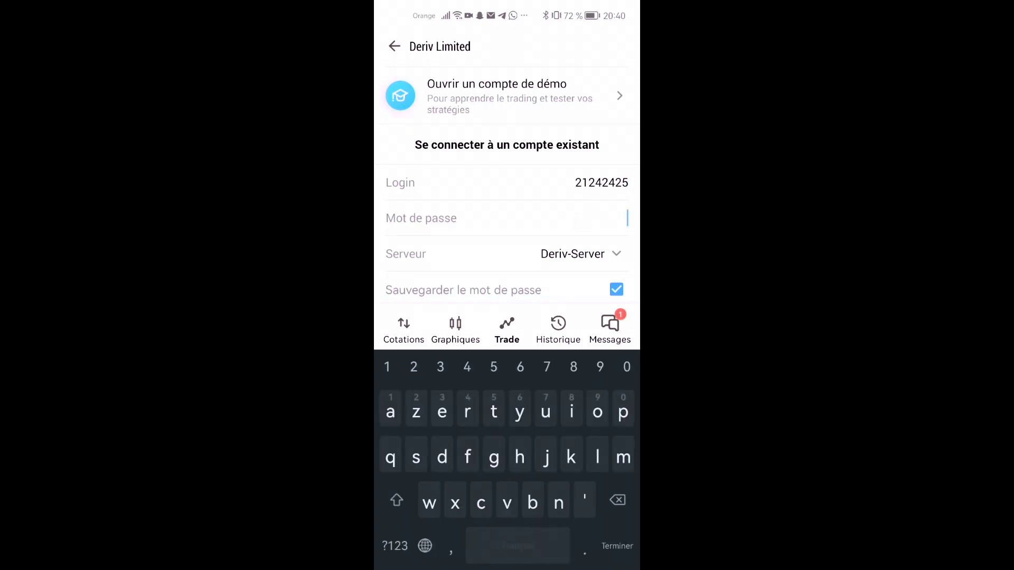
click(395, 502)
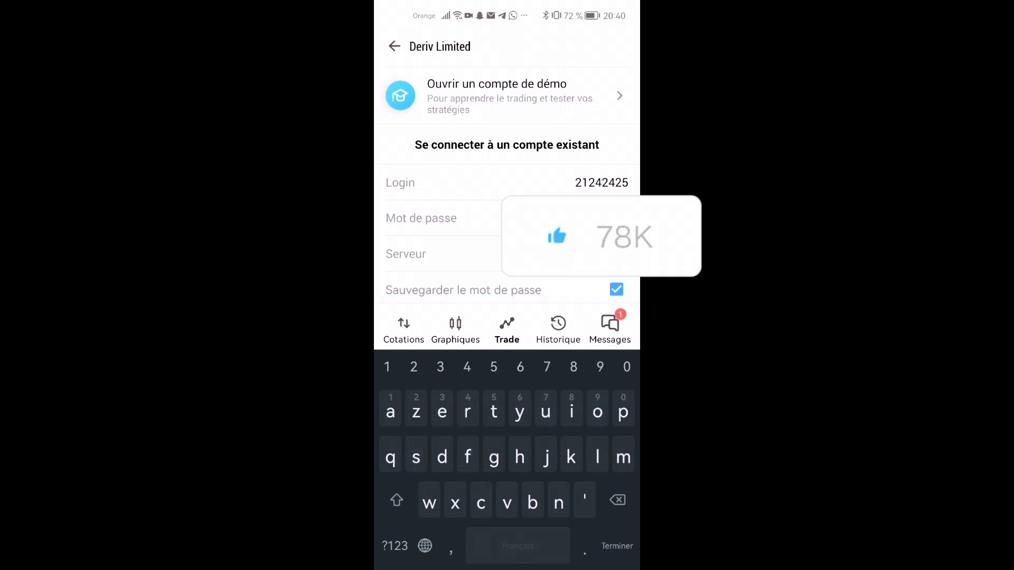
click(396, 544)
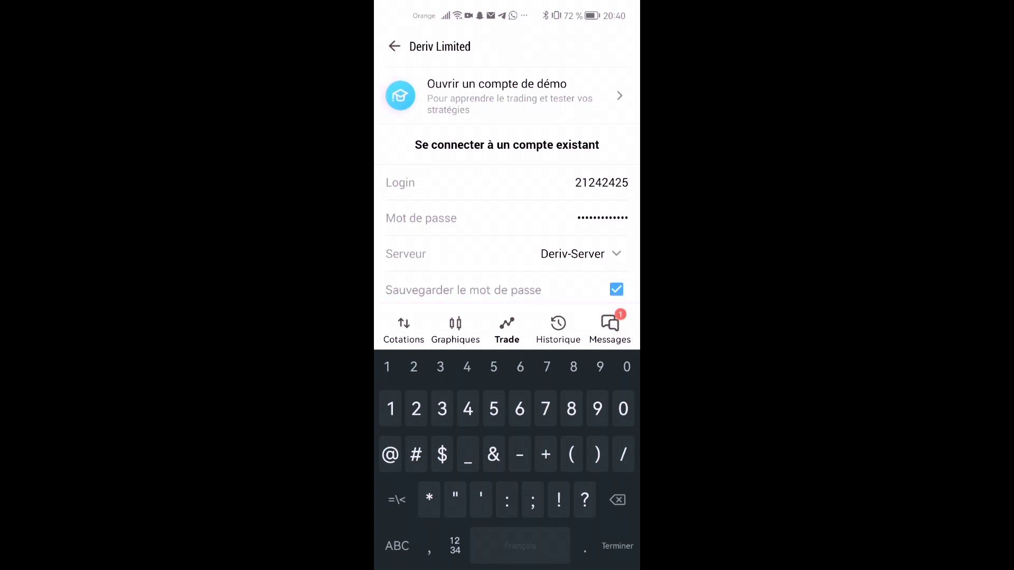
- Select Deriv-Server, log in, and switch to the Trade view
scroll(507, 211, down, 1)
click(581, 208)
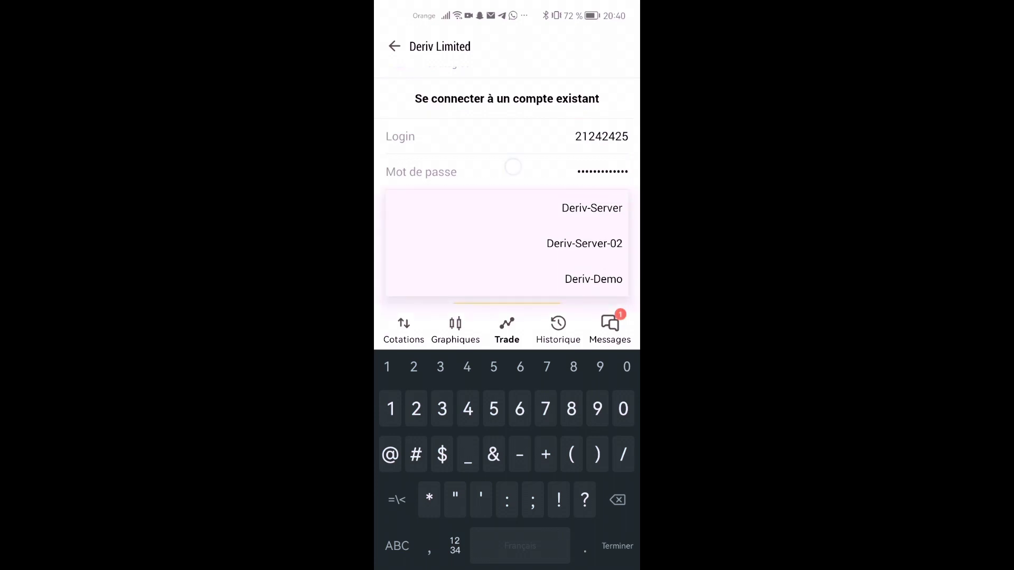
click(592, 208)
scroll(507, 211, down, 1)
click(537, 288)
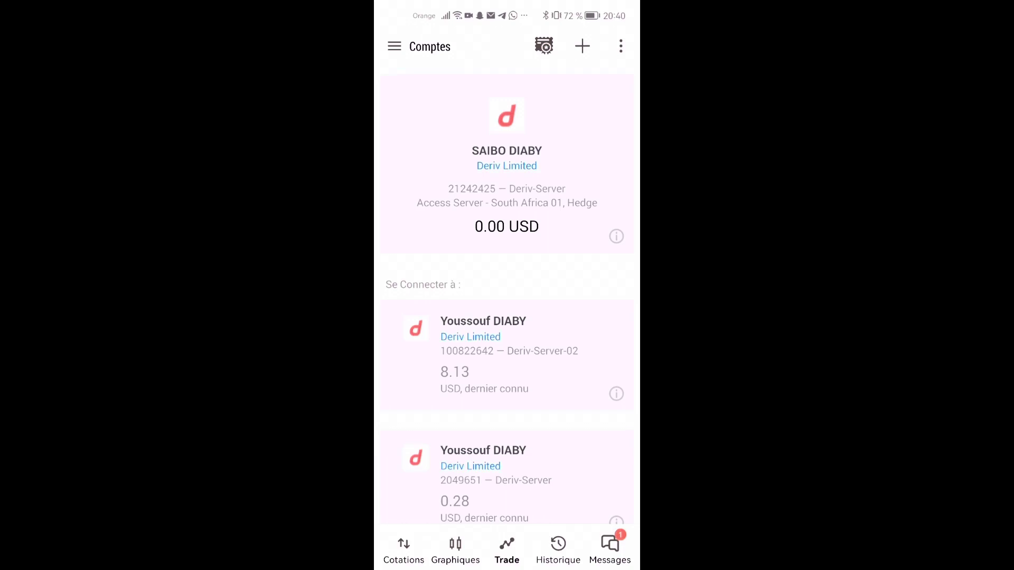
click(507, 549)
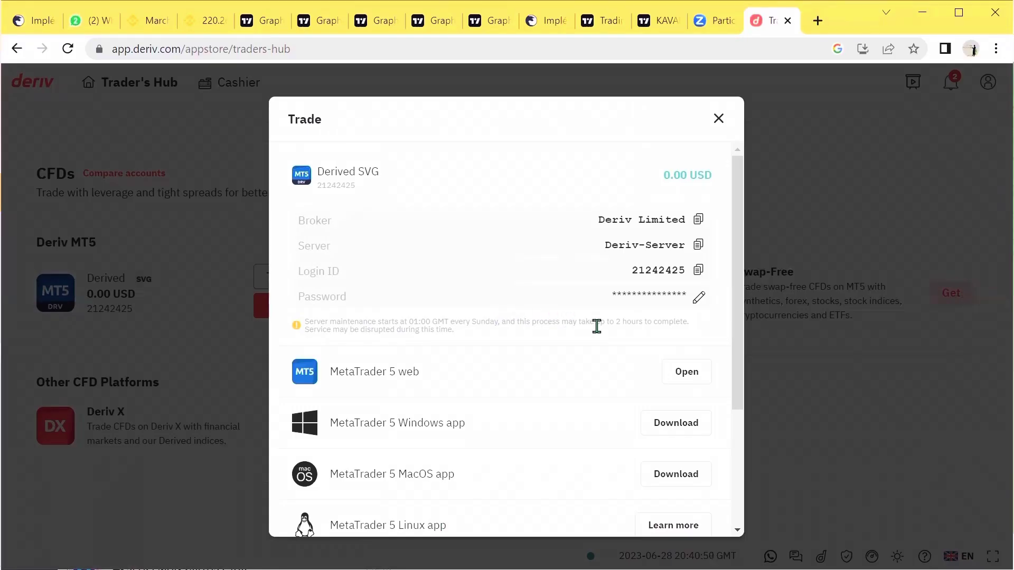
- Begin a new real MT5 Financial account and choose the SVG jurisdiction
click(718, 119)
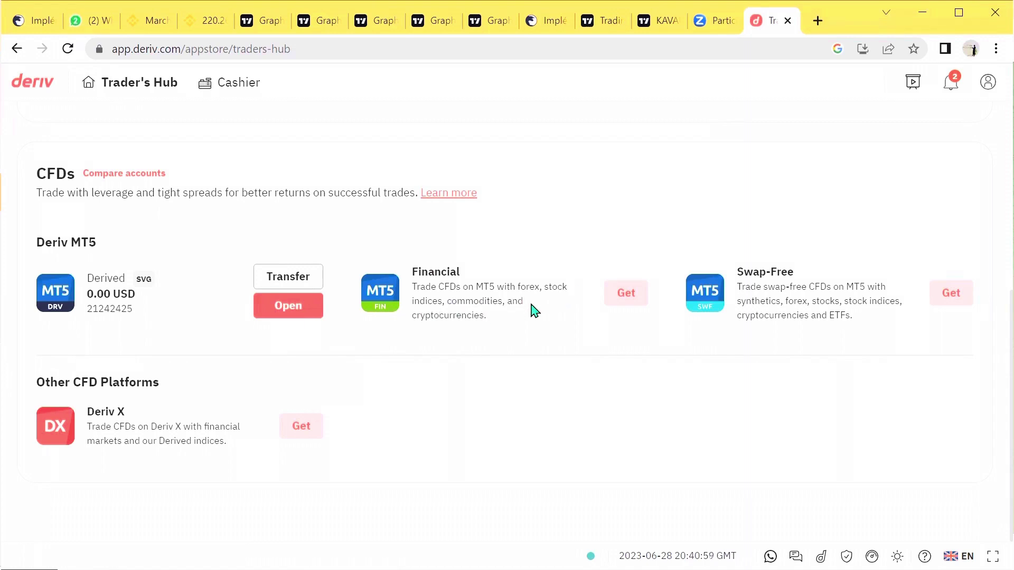
click(627, 296)
scroll(450, 278, down, 5)
scroll(464, 283, up, 5)
scroll(477, 312, down, 5)
click(506, 285)
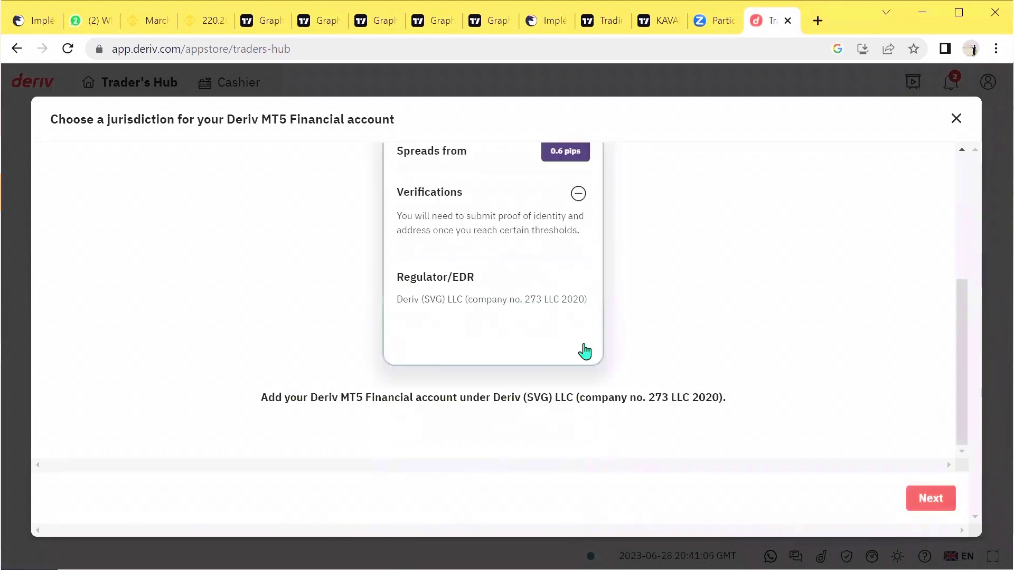
click(929, 499)
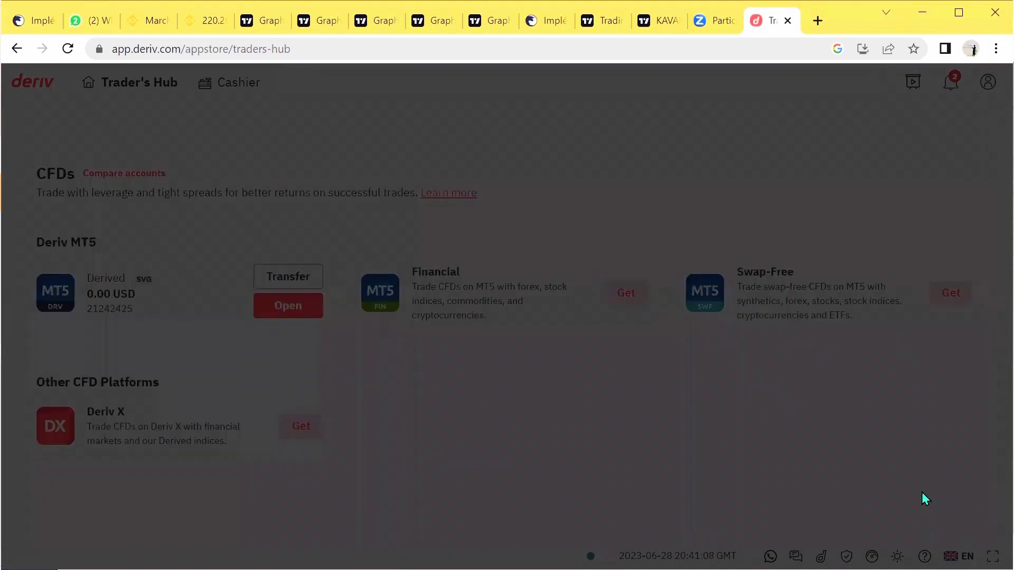
- Fill in the saved MT5 password, add the account, skip funding, and show its login details
click(461, 323)
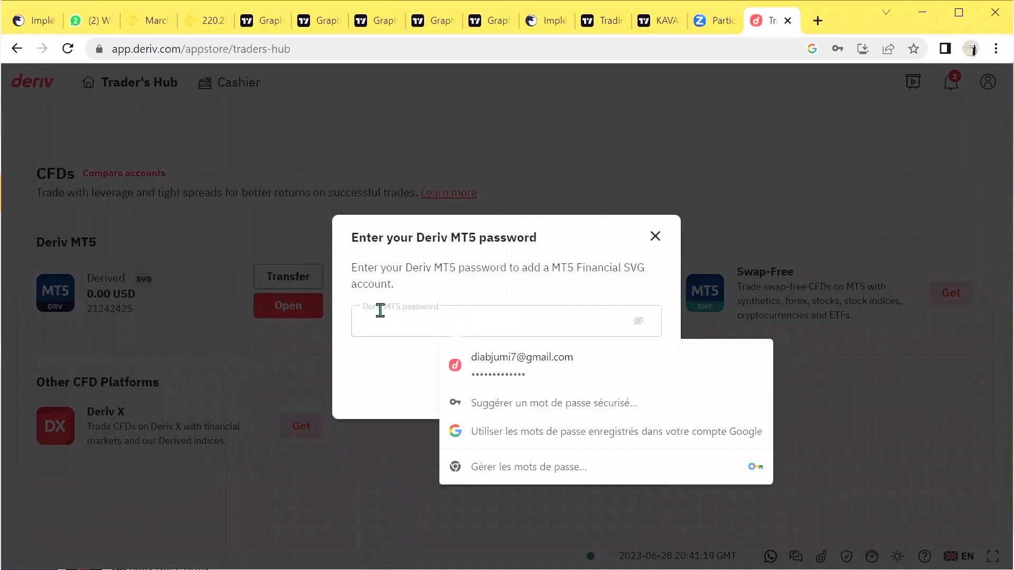
click(499, 370)
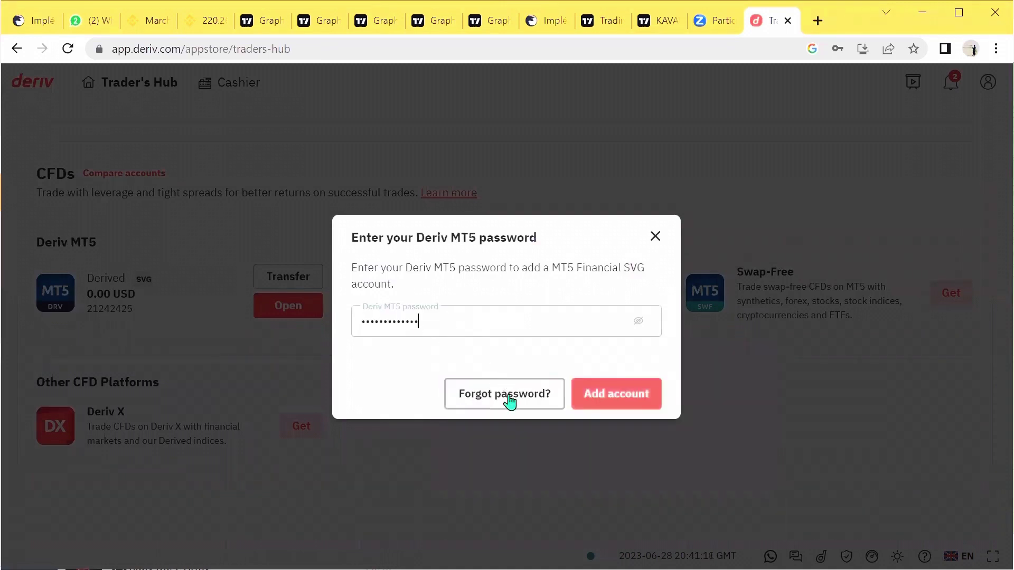
click(611, 406)
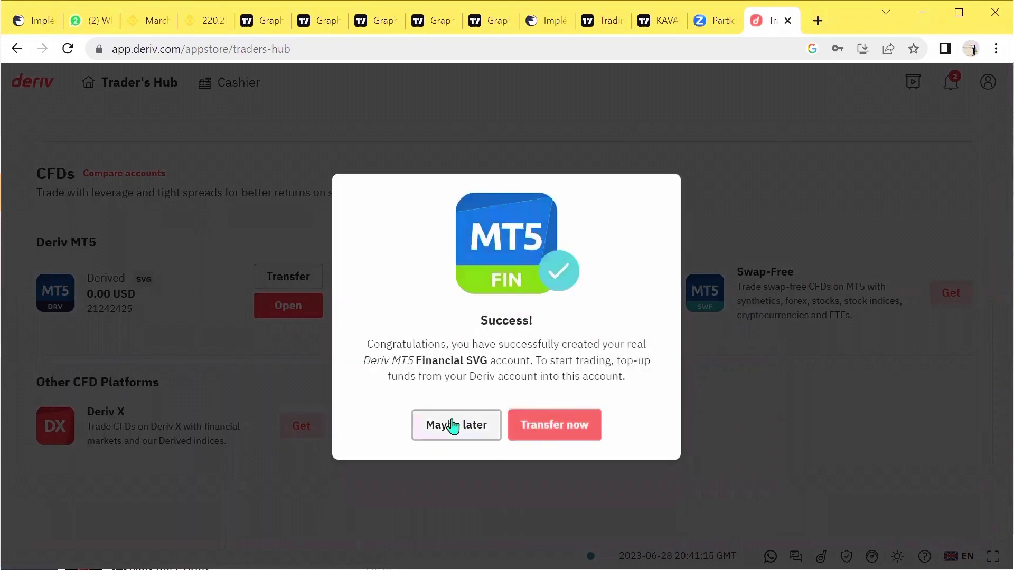
click(456, 425)
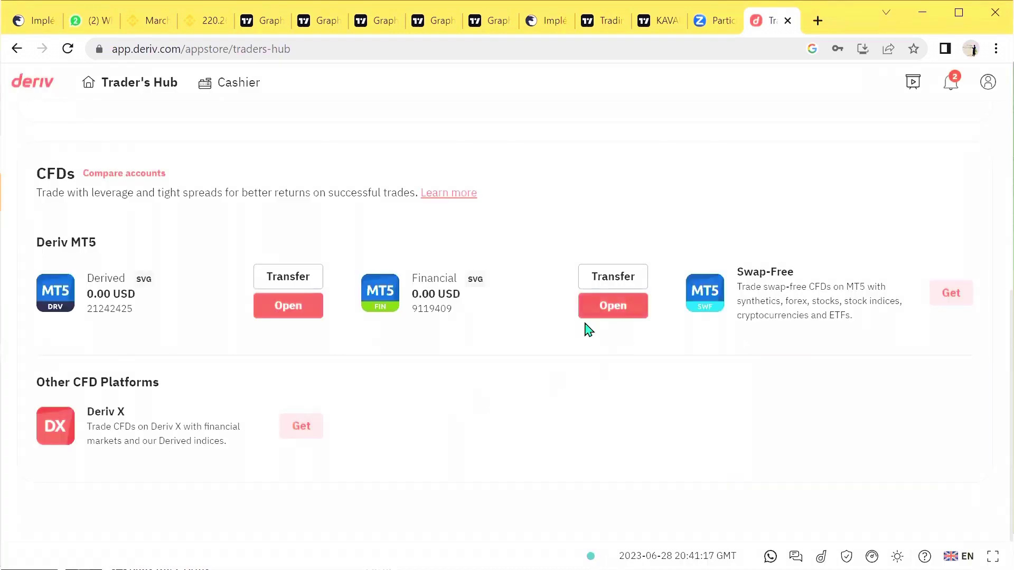
click(610, 314)
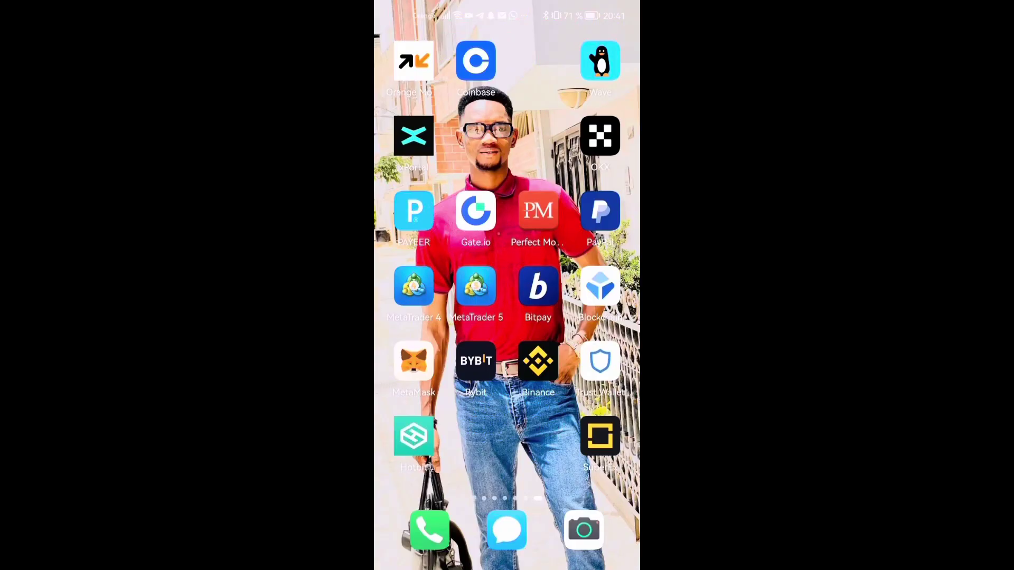
- In MetaTrader 5's account manager, add a broker by searching 'deriv' and selecting Deriv Limited
click(476, 287)
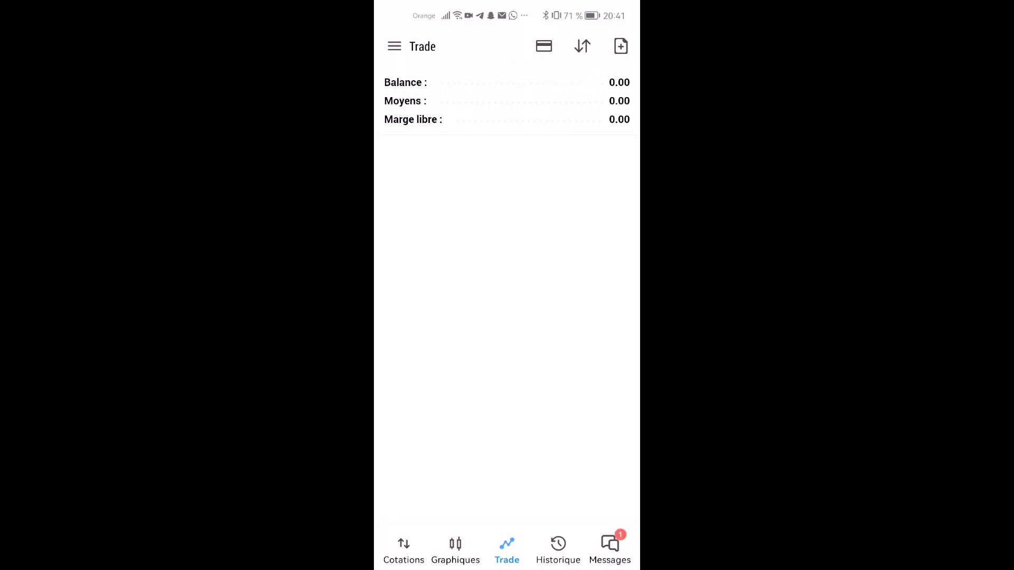
click(394, 47)
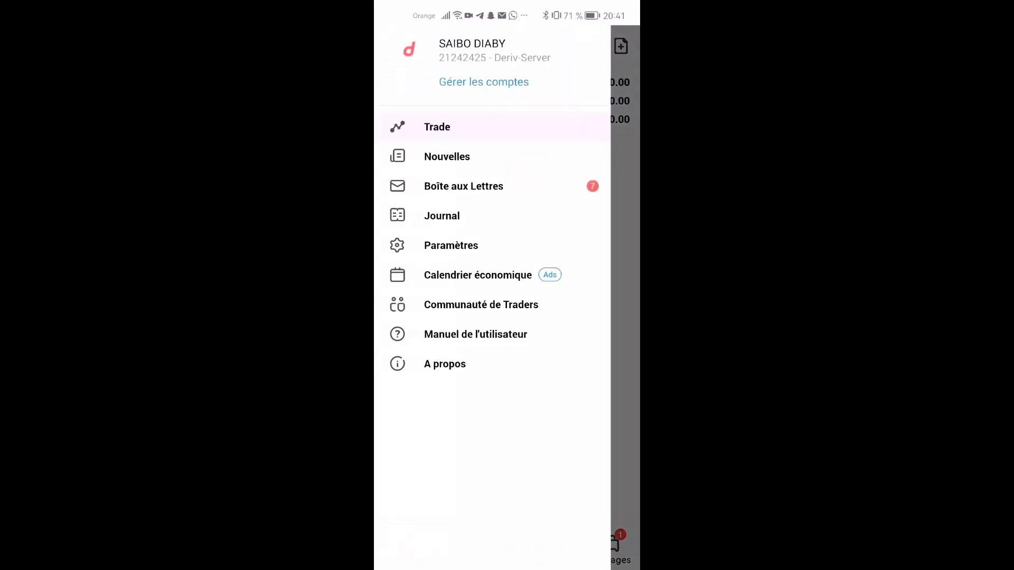
click(456, 82)
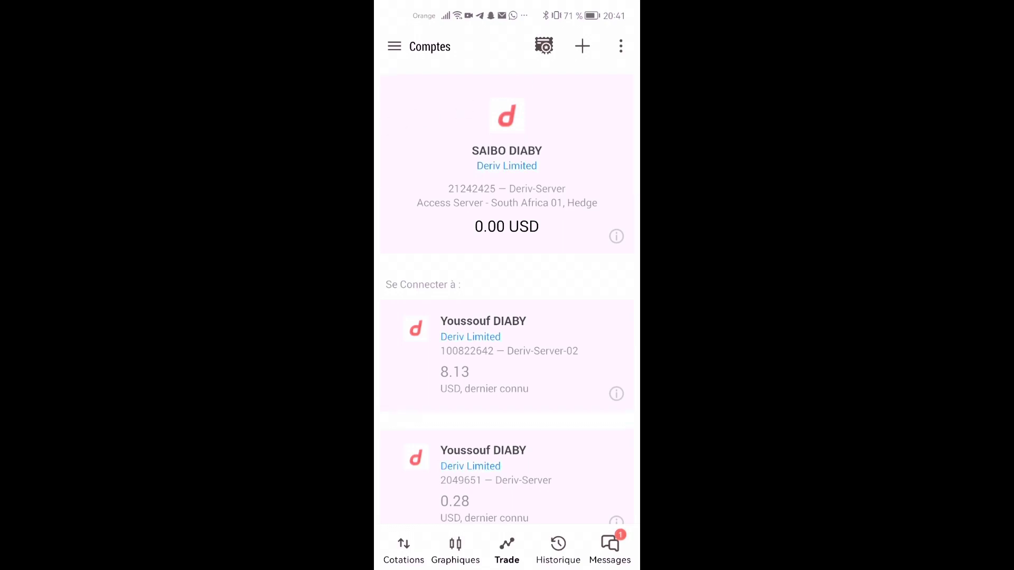
click(582, 46)
click(469, 85)
text(deriv)
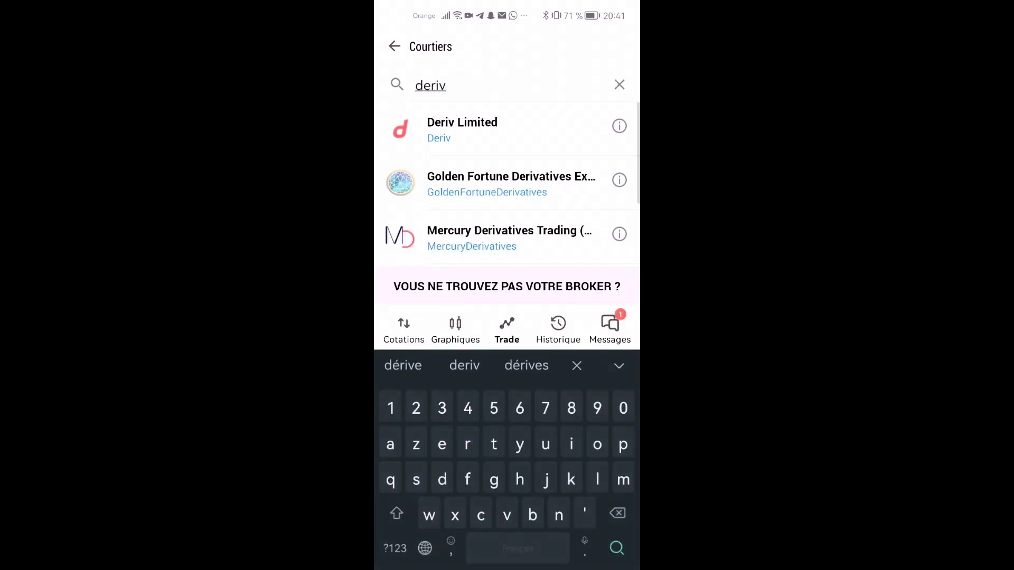
click(563, 132)
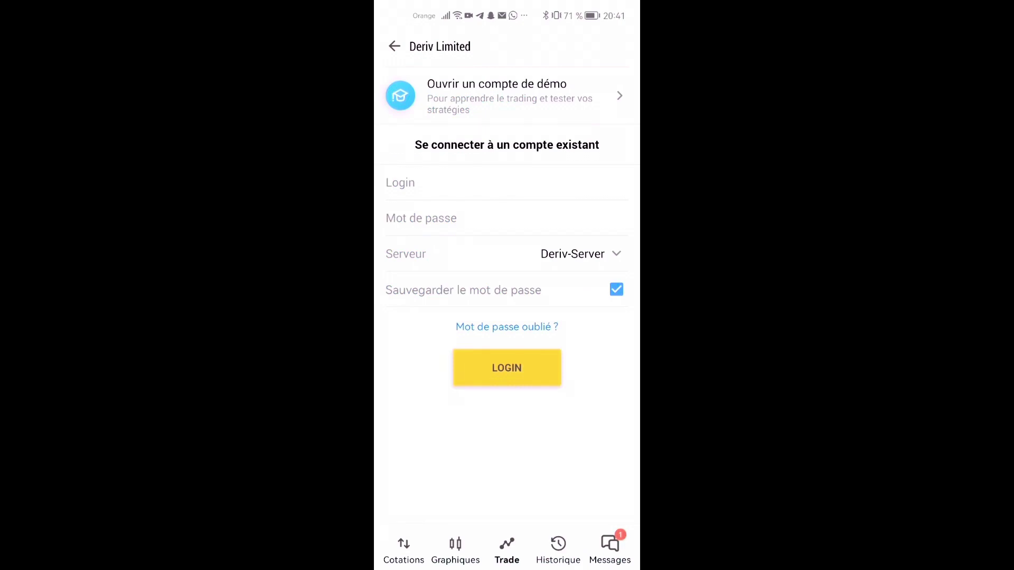
- Enter the Financial account's login number and password, then sign in
click(627, 183)
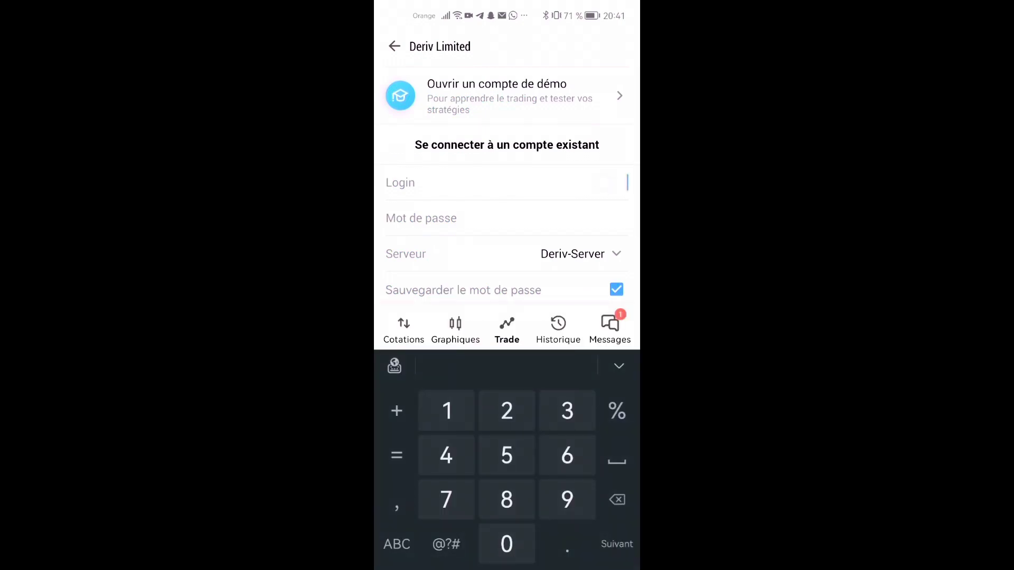
click(527, 222)
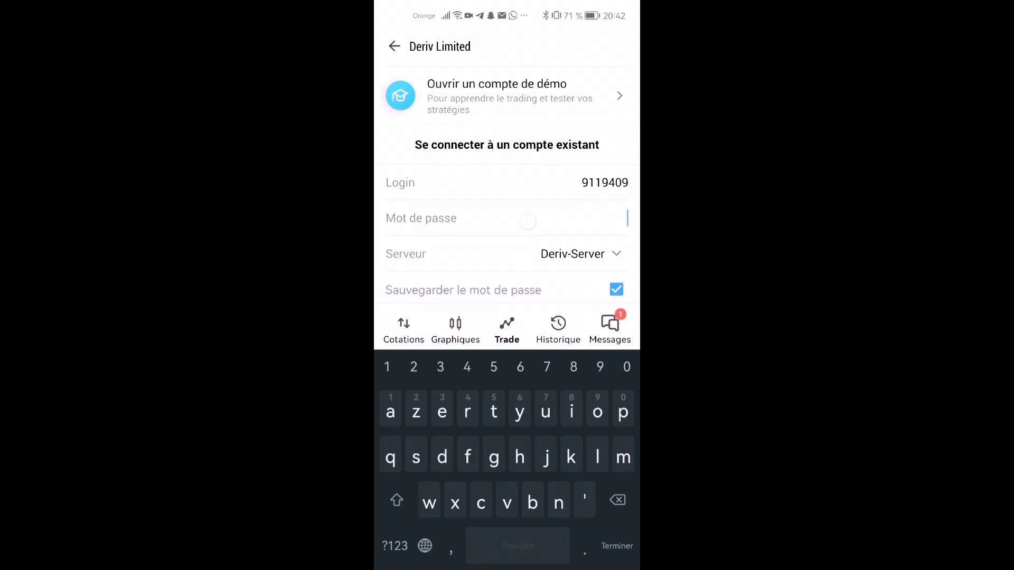
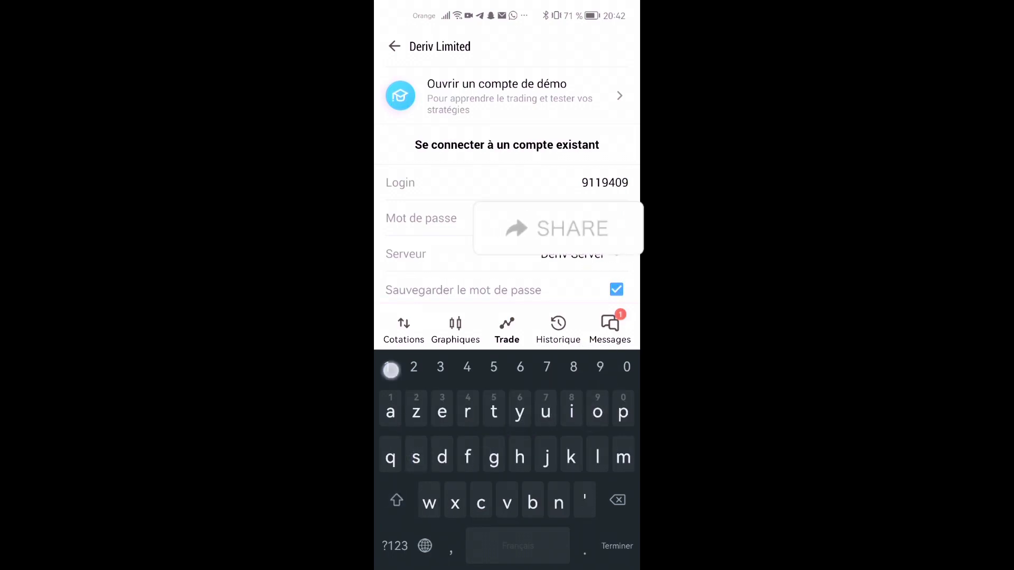
click(395, 545)
text(@)
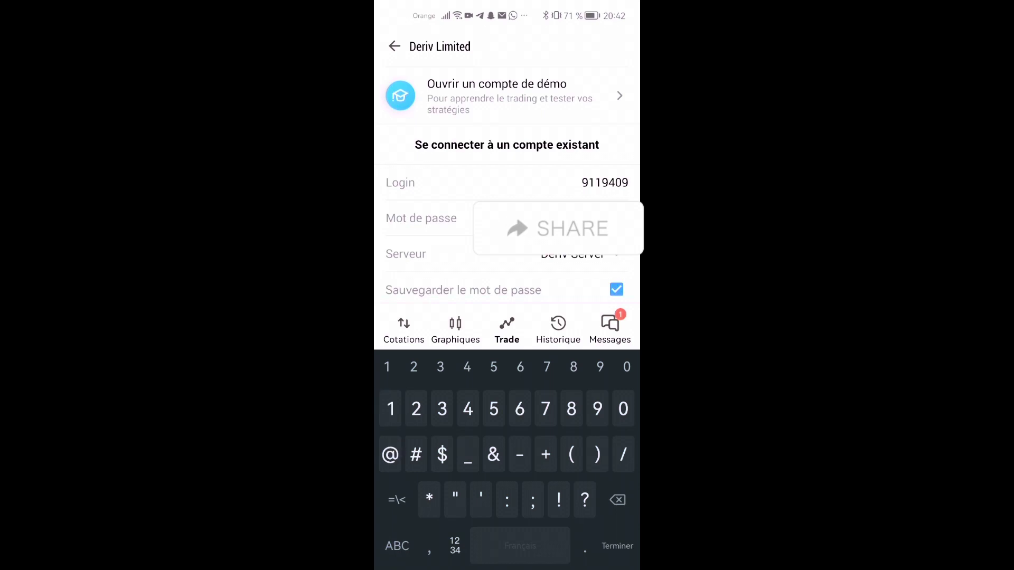
click(614, 547)
click(520, 370)
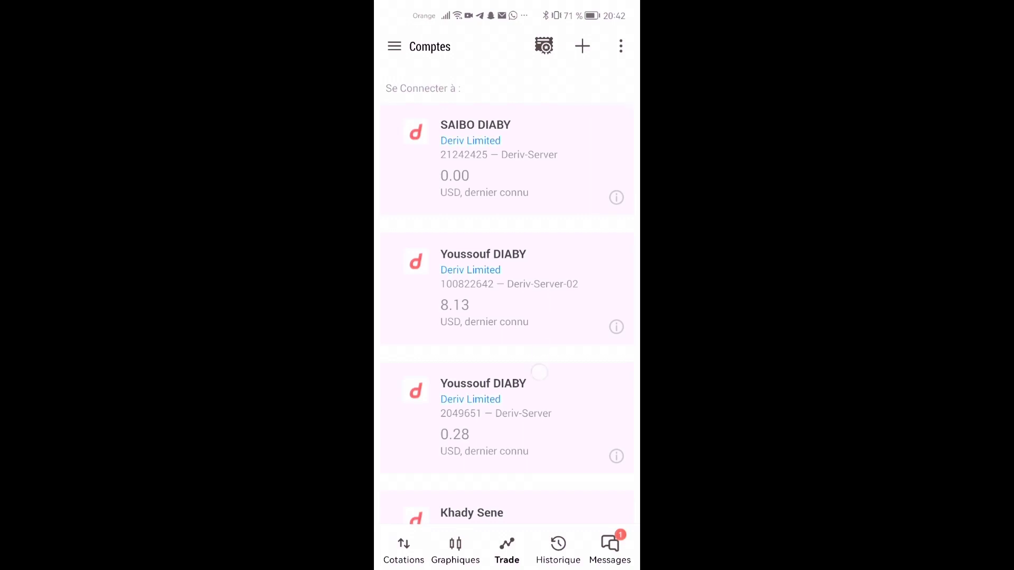
- Re-add Deriv Limited with the account's login number and corrected password, sign in, and view its trading screen
click(582, 46)
click(558, 140)
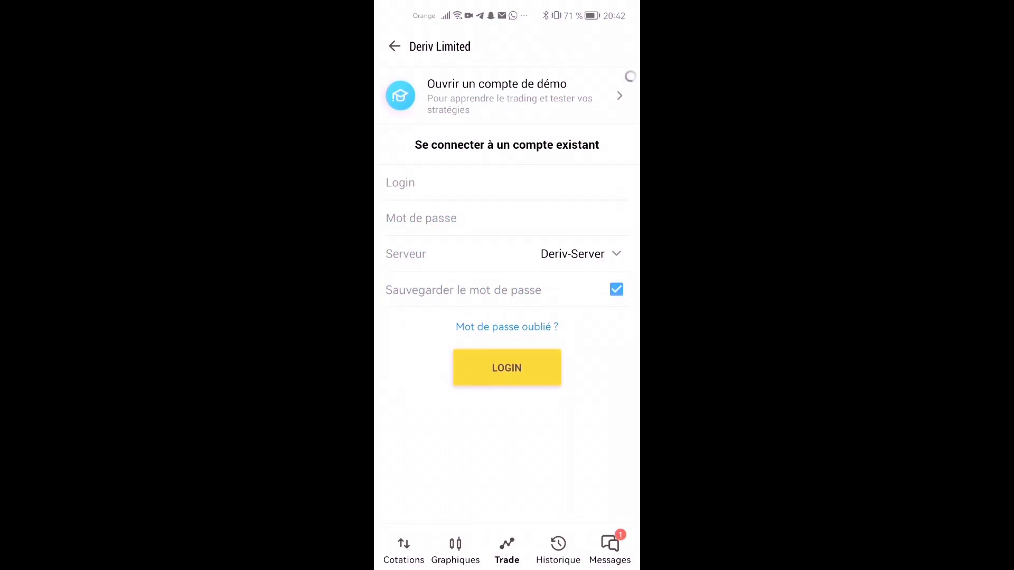
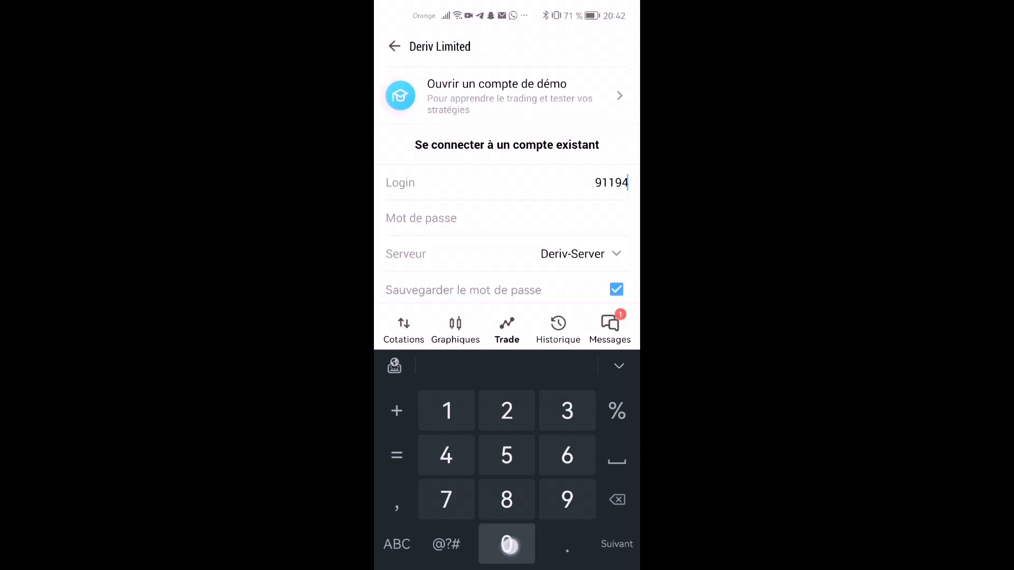
click(572, 222)
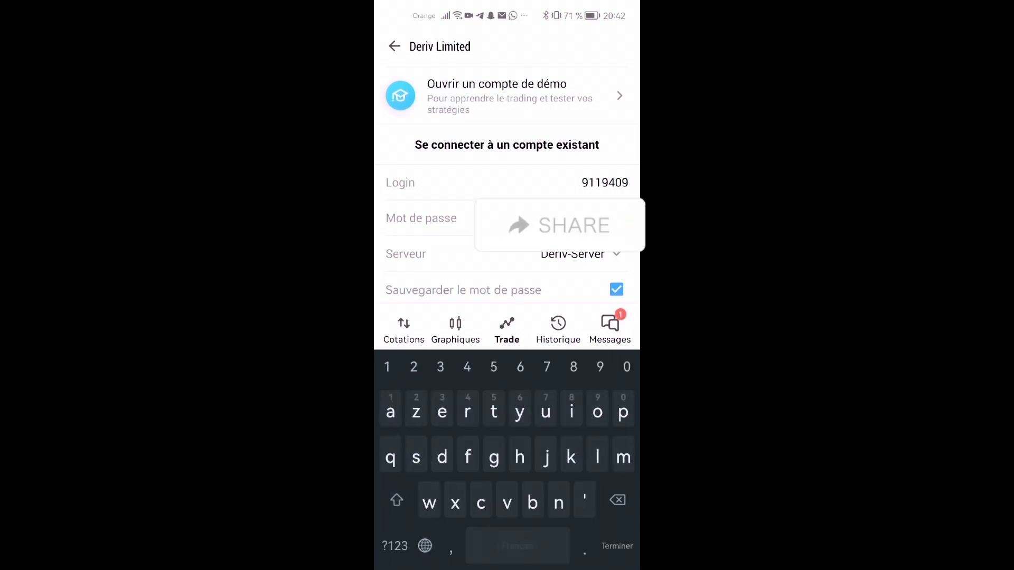
click(395, 545)
text(@)
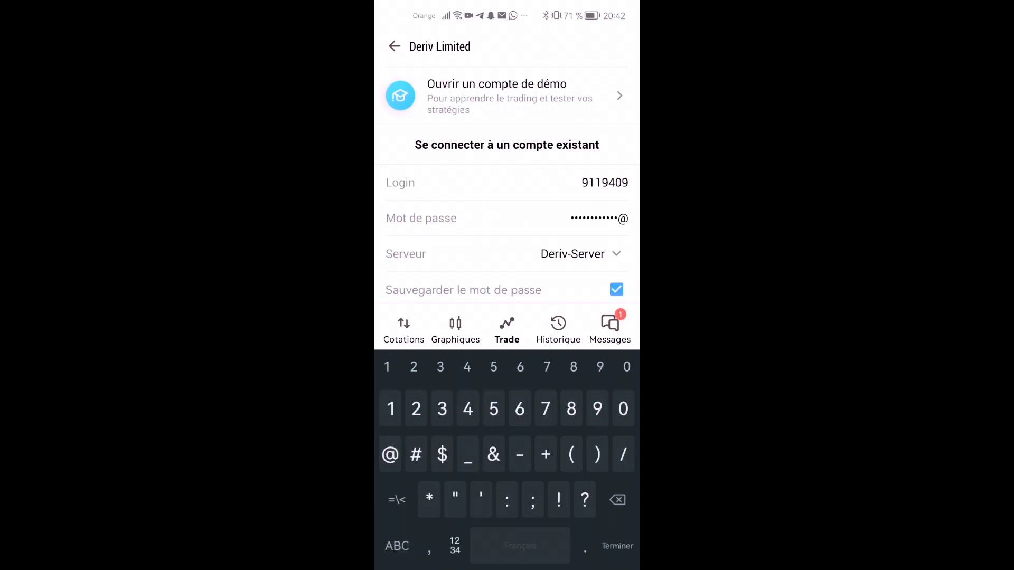
click(616, 550)
click(523, 370)
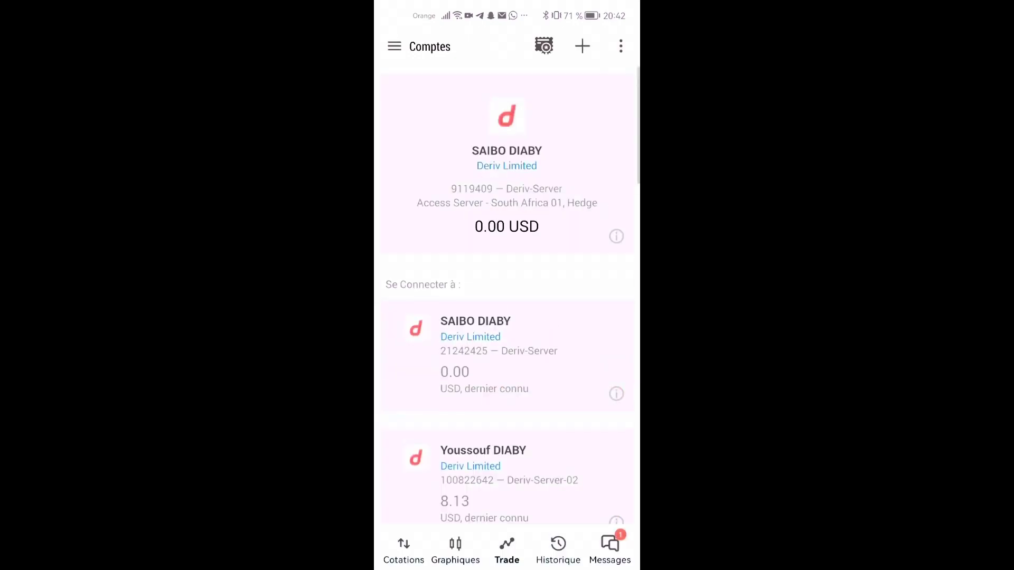
click(507, 550)
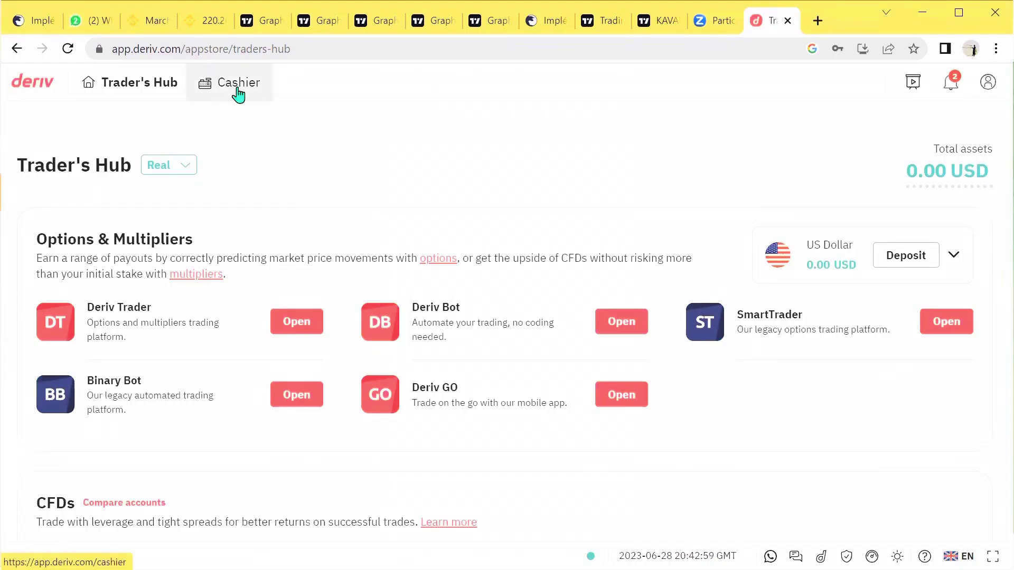
- Open Deriv's Cashier and list the bank wire, card and e-wallet methods like STICPAY and Skrill
click(244, 97)
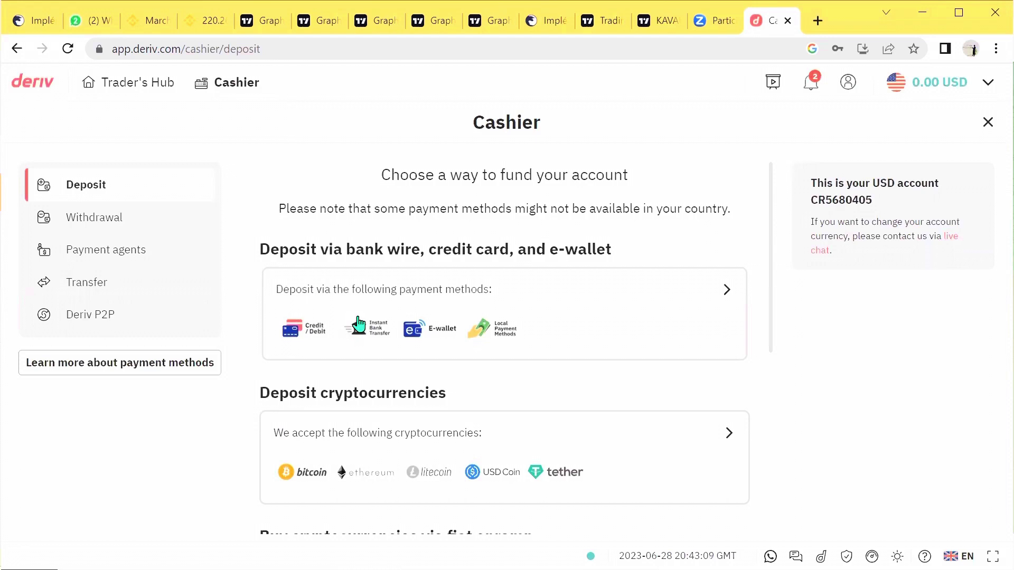
click(358, 323)
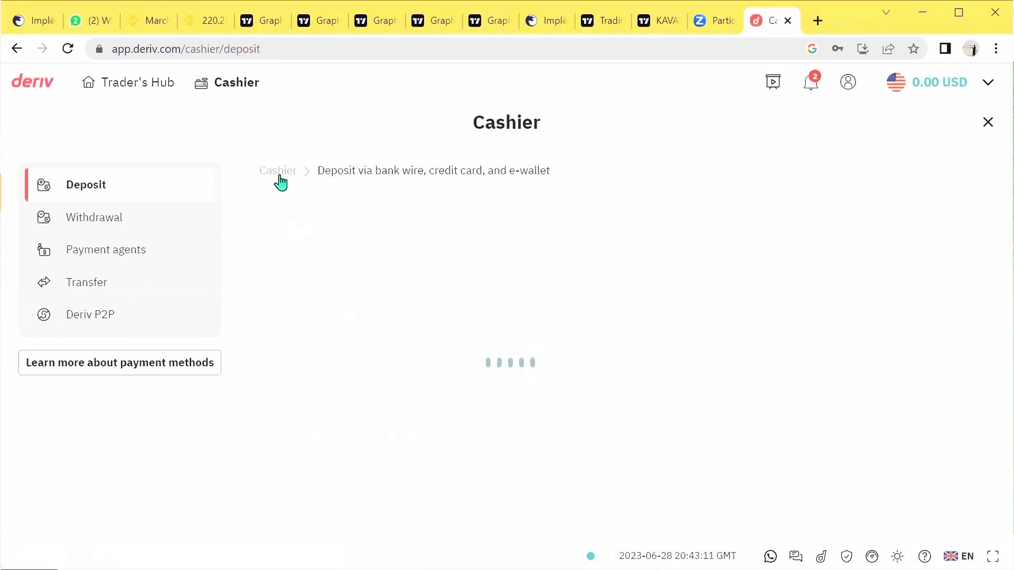
click(233, 88)
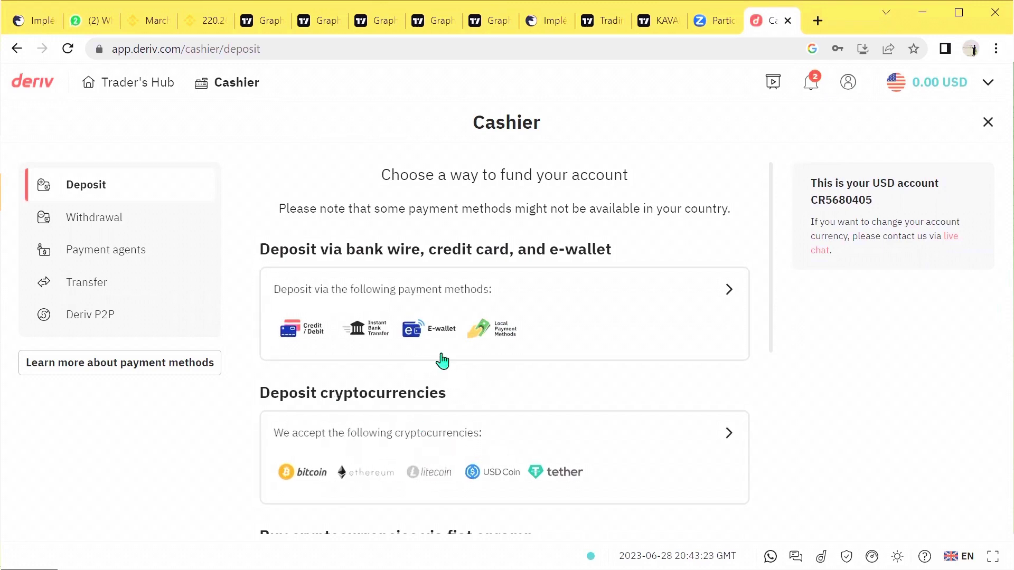
scroll(439, 399, down, 5)
scroll(439, 400, up, 5)
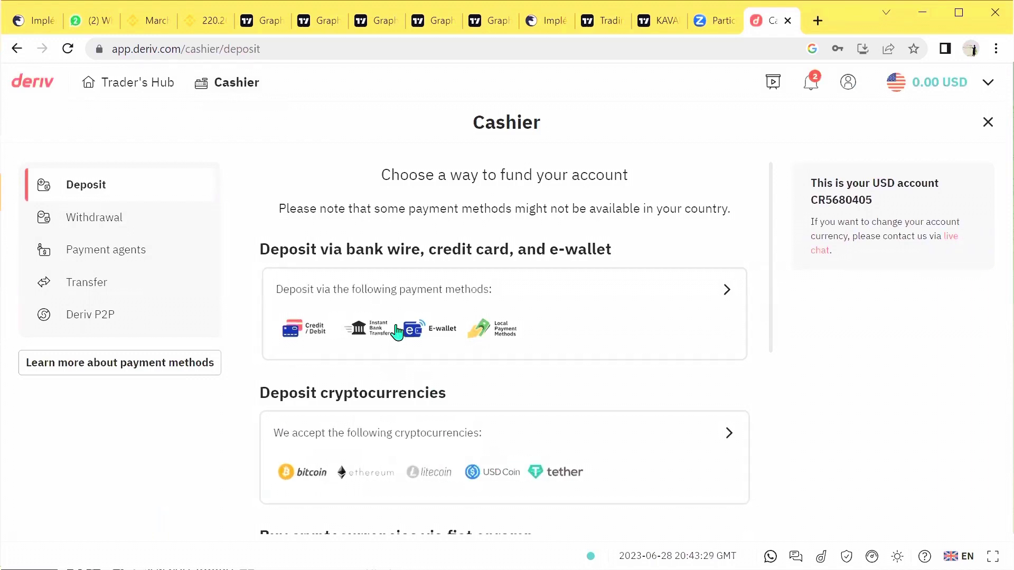
click(440, 339)
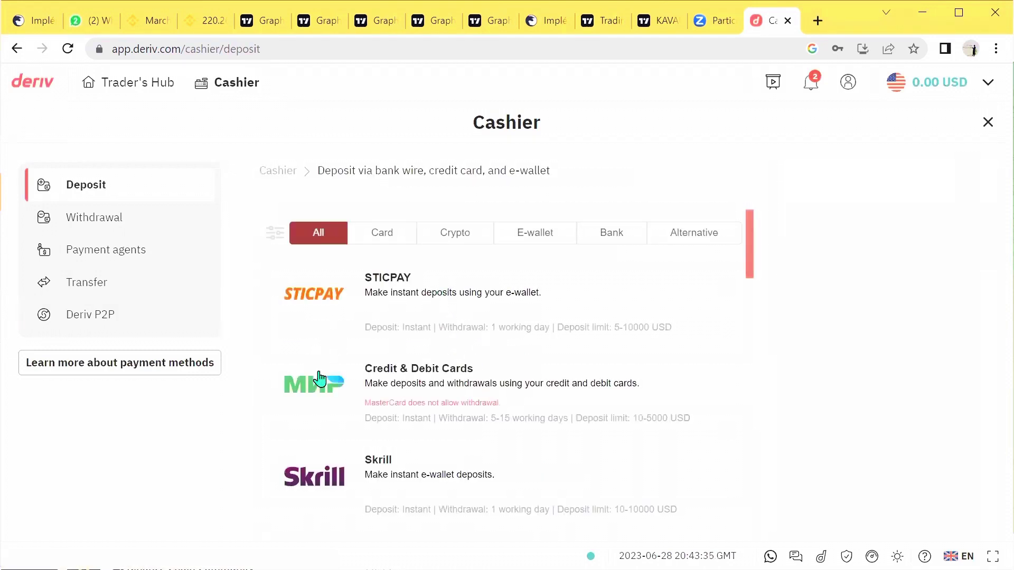
- Pick Perfect Money, enter a 20 USD amount, and continue the deposit in a new window
scroll(334, 307, down, 5)
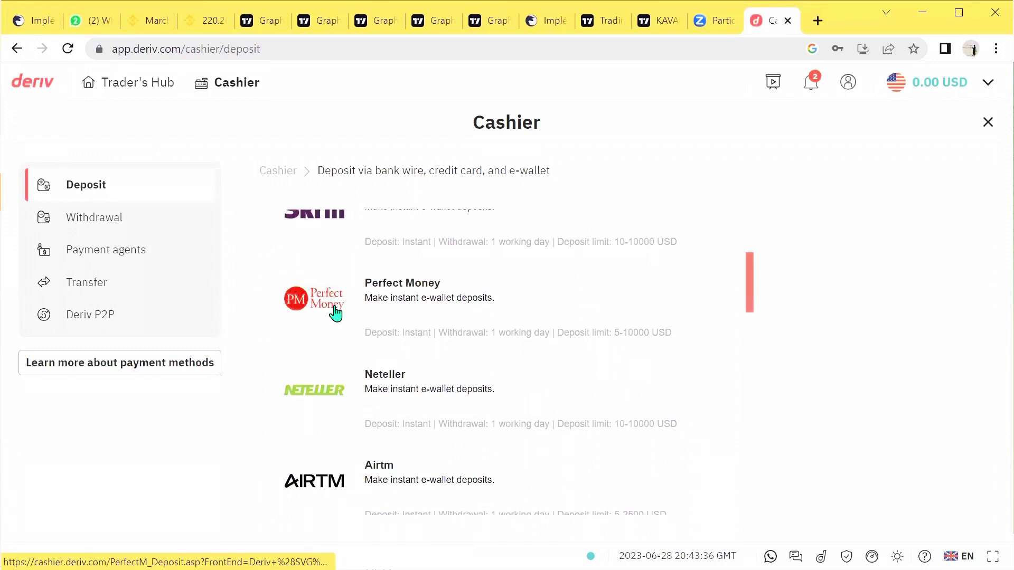
click(385, 303)
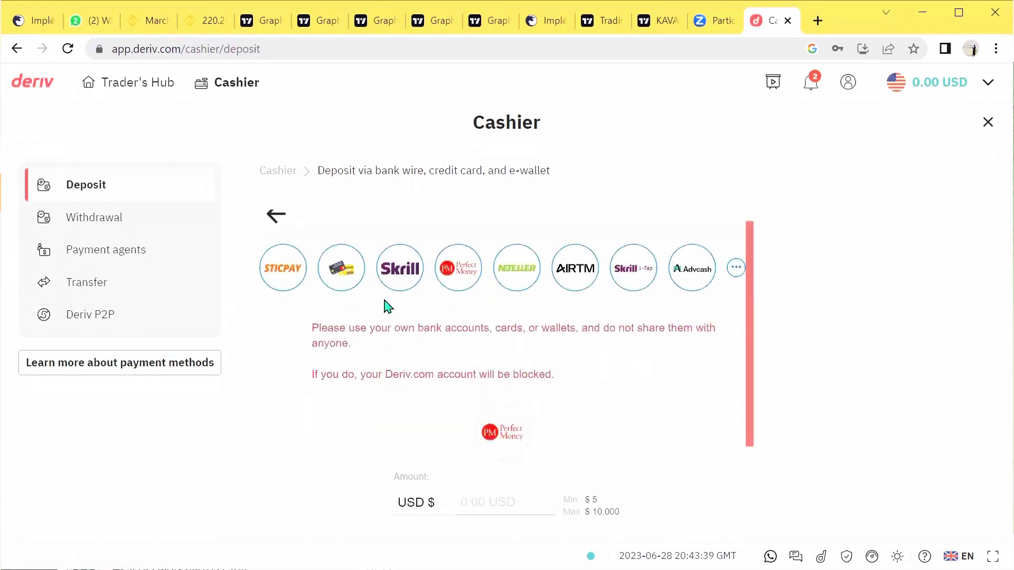
click(476, 502)
text(2)
scroll(513, 485, down, 2)
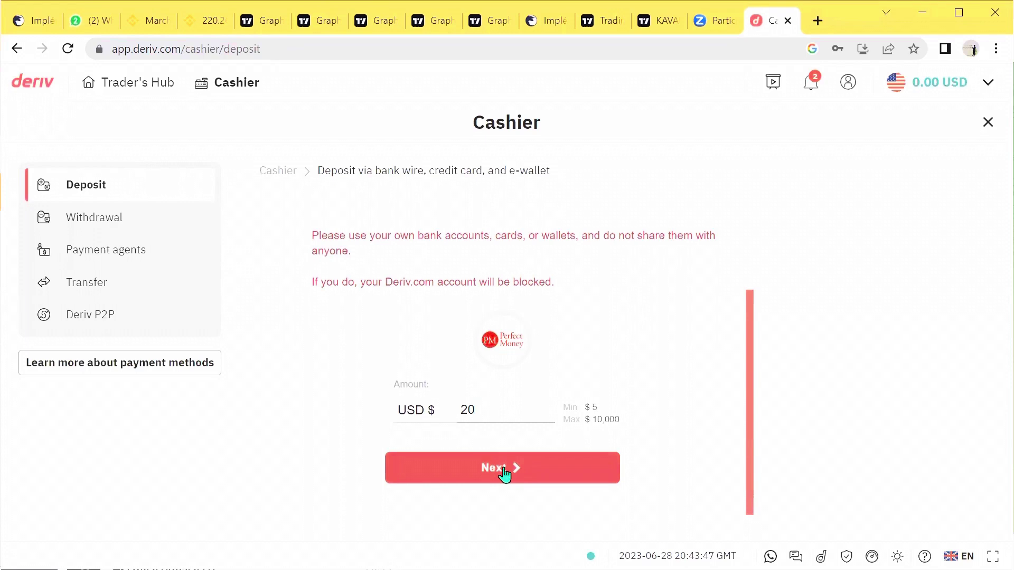
click(504, 474)
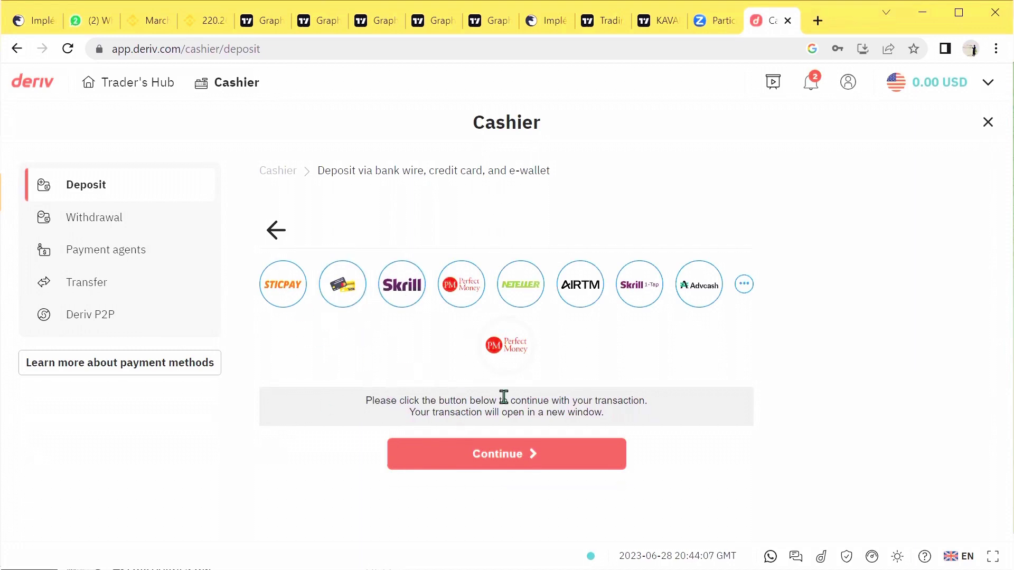
click(460, 455)
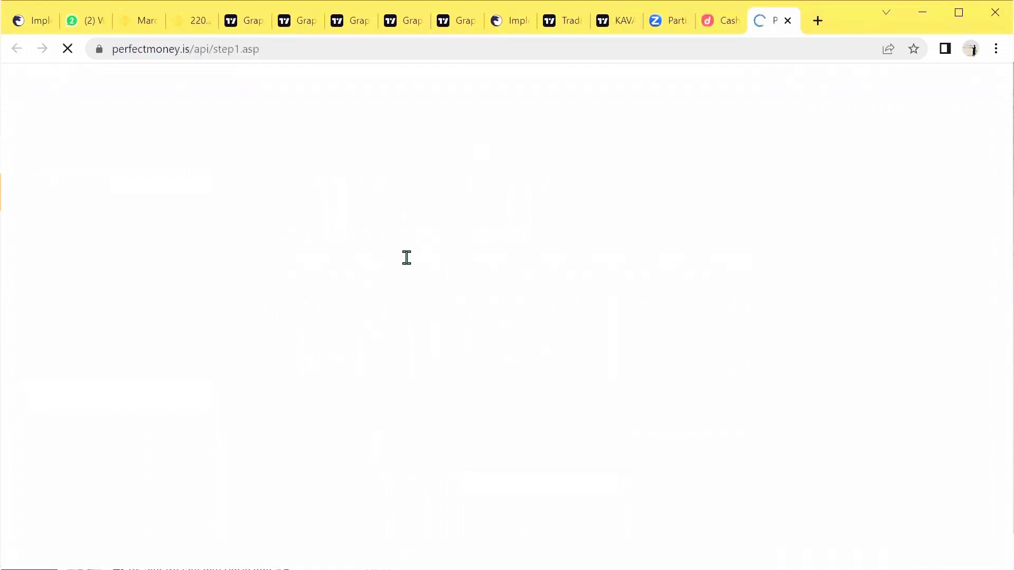
- Proceed to Perfect Money's authorisation form for the 20.00 USD payment and select the user ID field
click(300, 499)
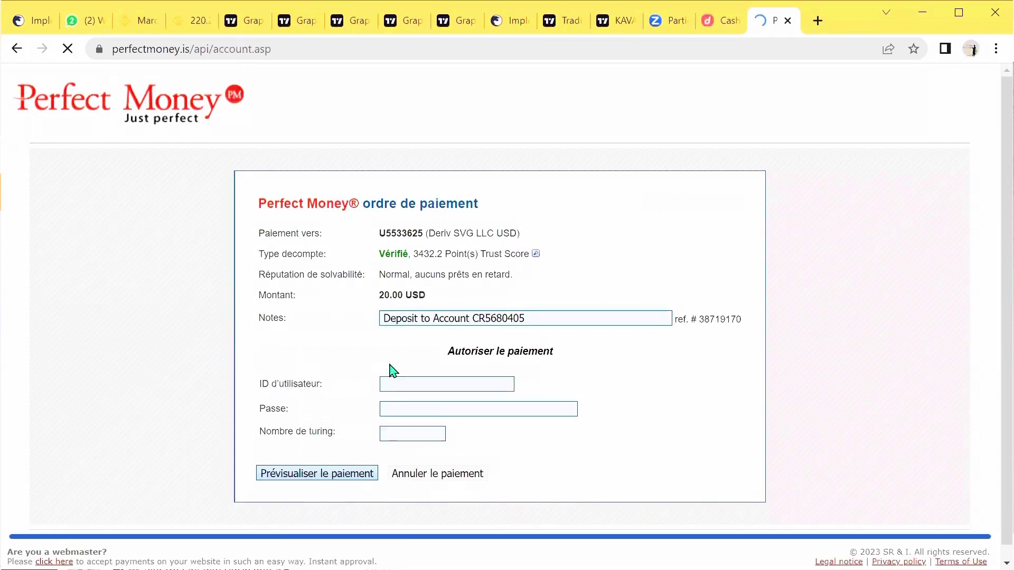
click(392, 383)
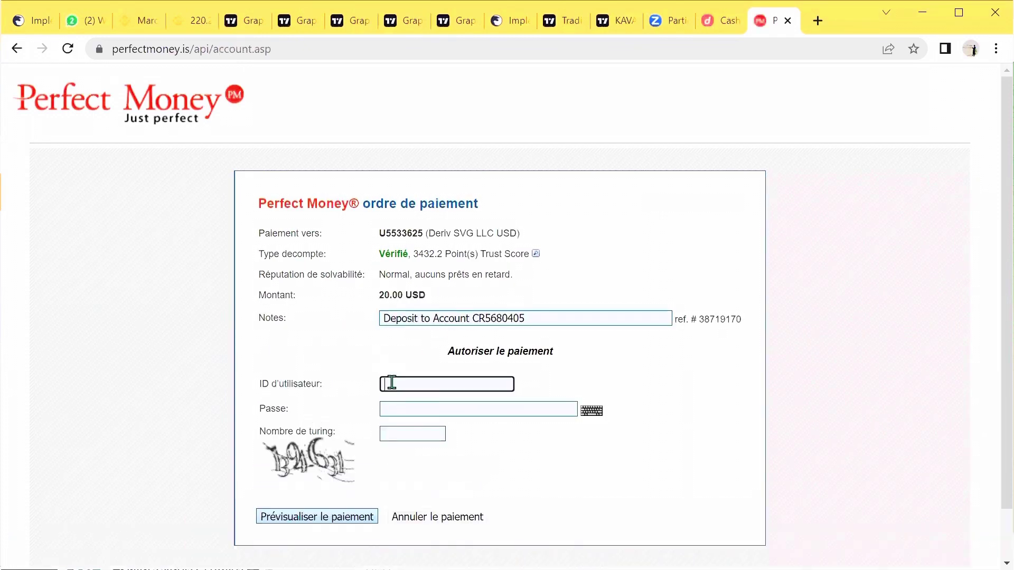